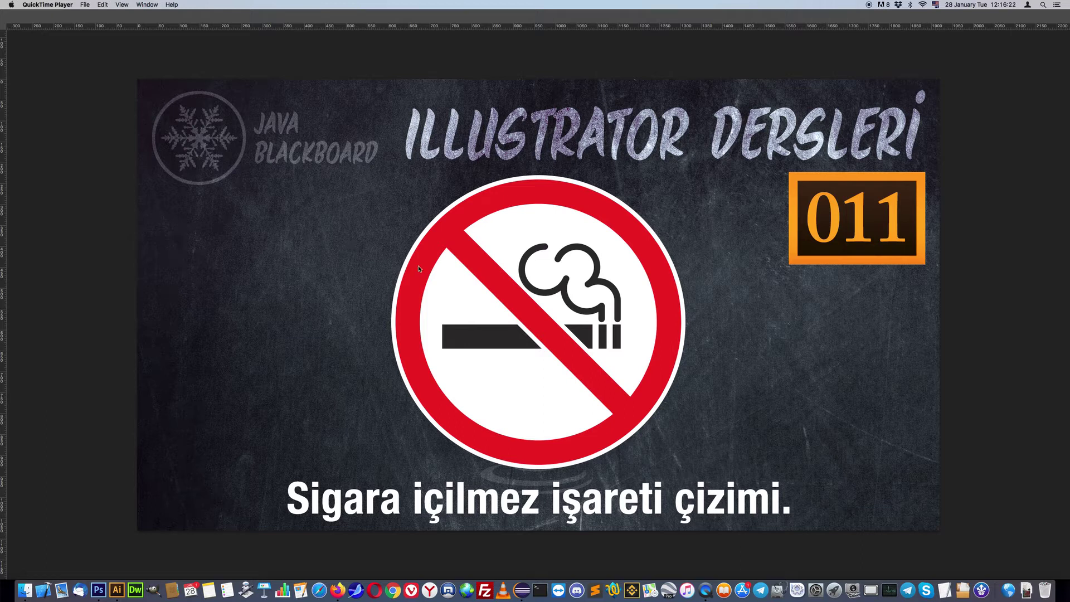
Step: Switch to the no-smoking sign document in Illustrator and select its artwork group
{"action": "key", "text": "super+Tab"}
{"action": "left_click", "coordinate": [512, 301]}
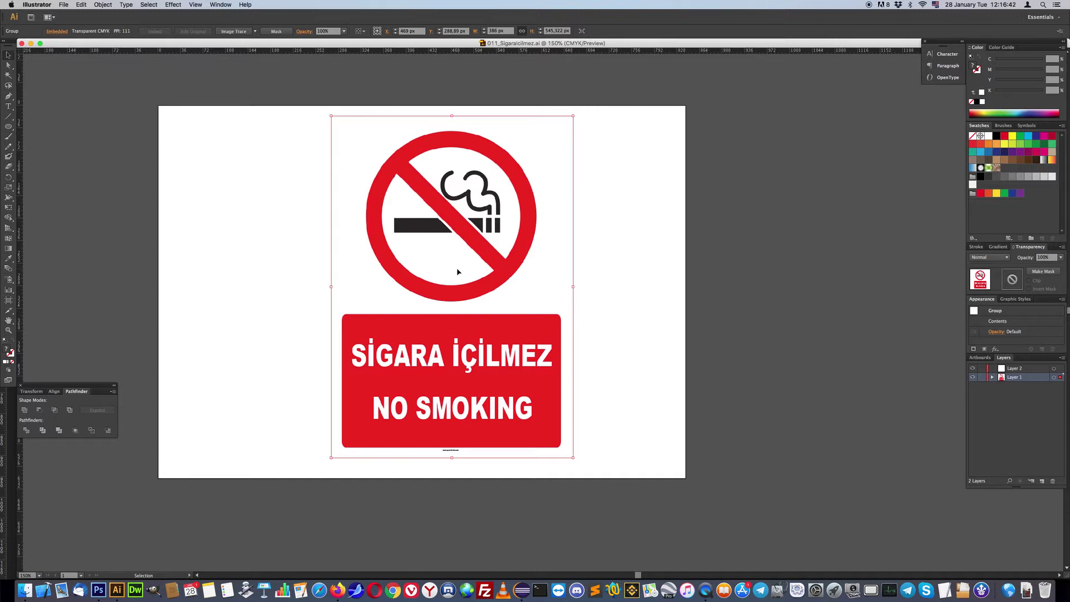
{"action": "left_click", "coordinate": [64, 4]}
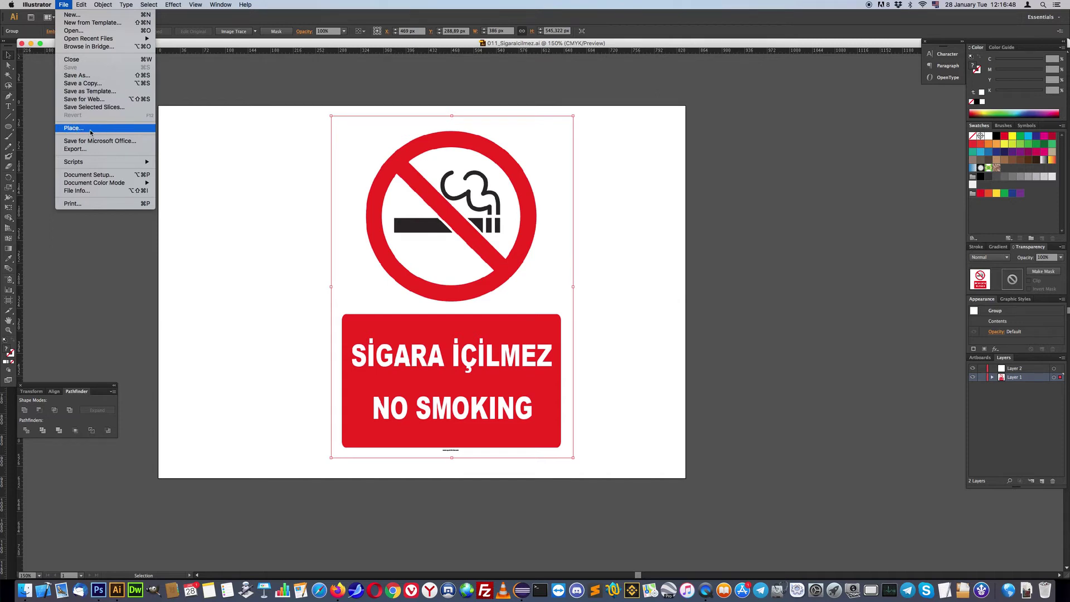
{"action": "left_click", "coordinate": [300, 179]}
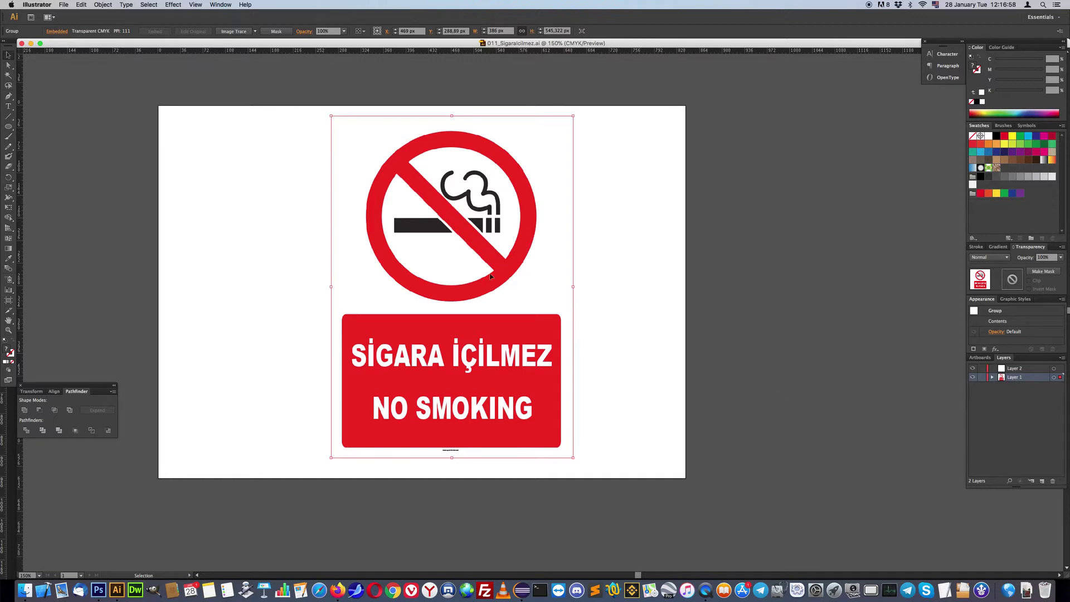
{"action": "left_click", "coordinate": [635, 243]}
Step: Lower the sign artwork group's opacity to 40% and lock Layer 1
{"action": "left_click", "coordinate": [488, 231]}
{"action": "left_click", "coordinate": [993, 258]}
{"action": "left_click", "coordinate": [992, 260]}
{"action": "left_click", "coordinate": [1061, 257]}
{"action": "left_click", "coordinate": [1055, 312]}
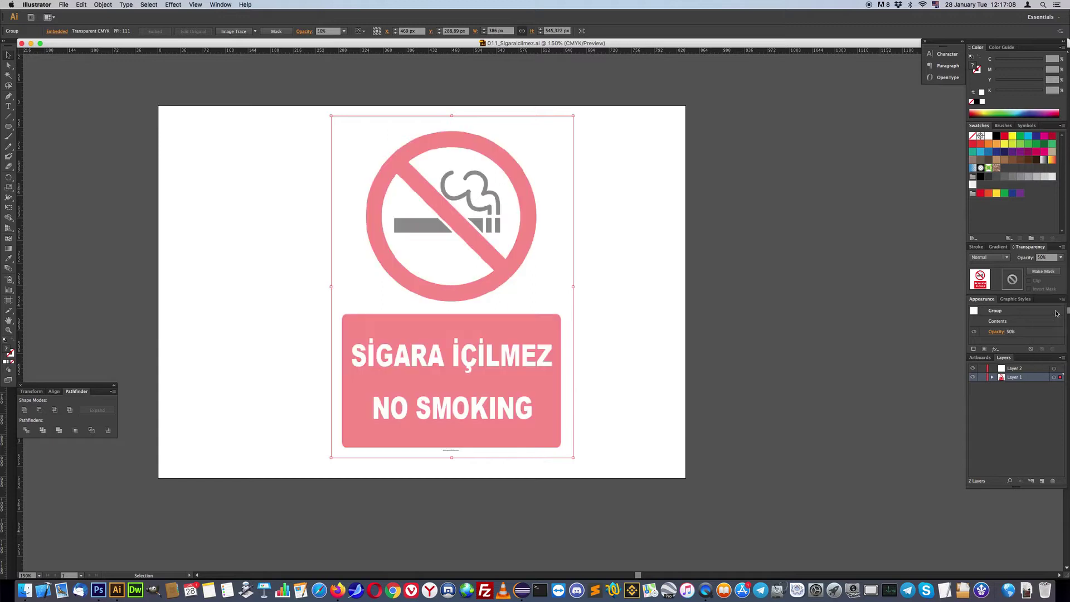
{"action": "left_click", "coordinate": [1060, 258]}
{"action": "left_click", "coordinate": [1051, 302]}
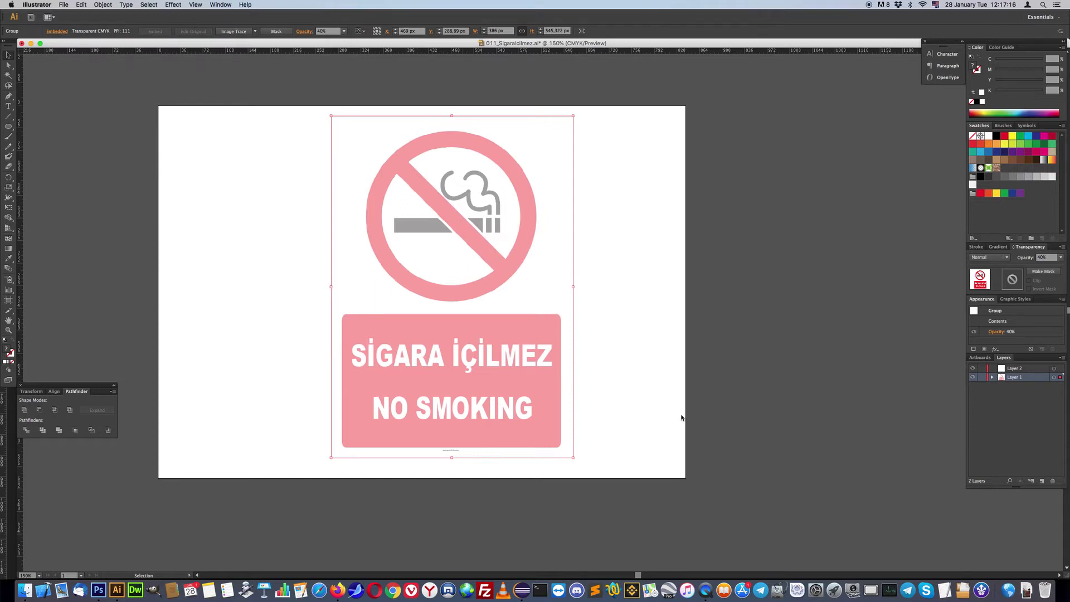
{"action": "left_click", "coordinate": [981, 377]}
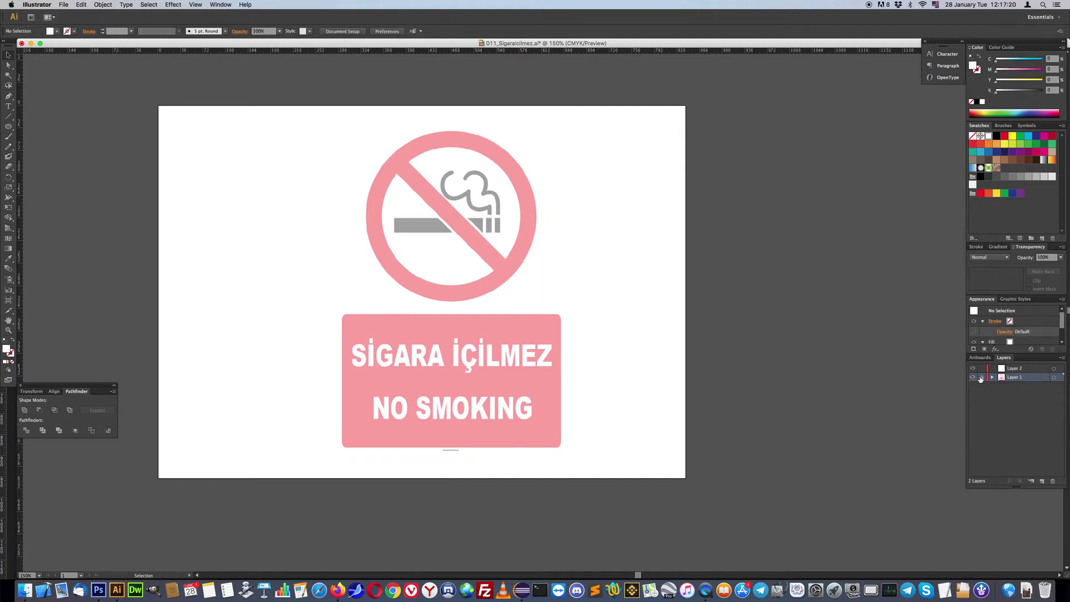
Step: Replace Layer 2 with a new layer and draw a wavy practice Pen path across the sign
{"action": "left_click_drag", "start_coordinate": [1031, 369], "coordinate": [1054, 482]}
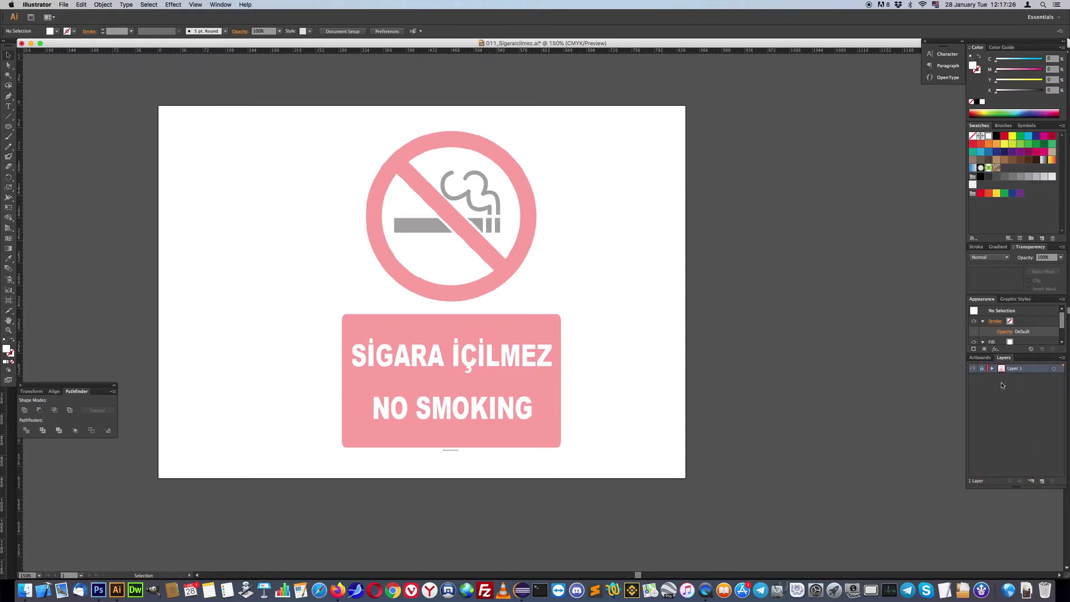
{"action": "left_click", "coordinate": [1042, 481]}
{"action": "left_click", "coordinate": [8, 96]}
{"action": "left_click_drag", "start_coordinate": [253, 202], "coordinate": [269, 245]}
{"action": "left_click_drag", "start_coordinate": [337, 222], "coordinate": [368, 237]}
{"action": "left_click_drag", "start_coordinate": [568, 243], "coordinate": [582, 280]}
{"action": "left_click_drag", "start_coordinate": [598, 235], "coordinate": [611, 311]}
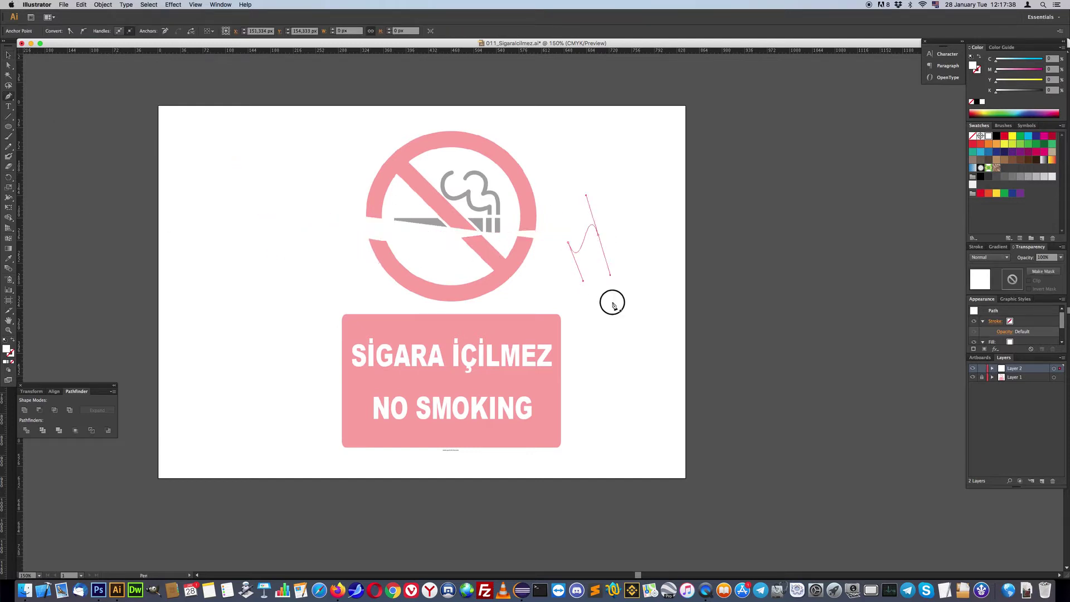
{"action": "left_click_drag", "start_coordinate": [330, 168], "coordinate": [295, 231]}
{"action": "left_click_drag", "start_coordinate": [237, 206], "coordinate": [219, 261]}
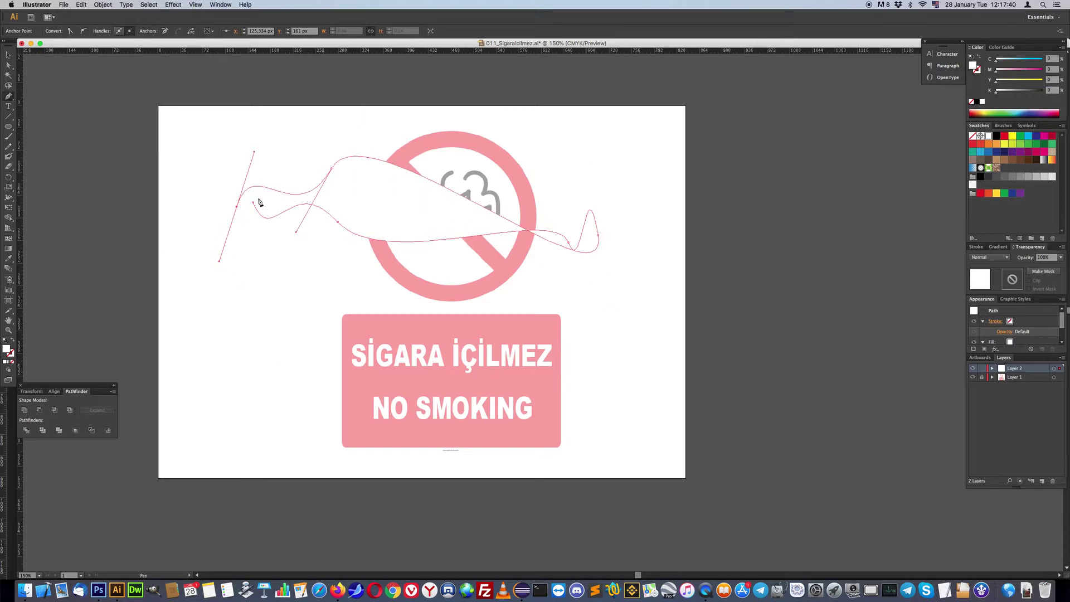
{"action": "left_click", "coordinate": [9, 56]}
Step: Set Layer 2's layer colour to Medium Blue
{"action": "double_click", "coordinate": [1037, 368]}
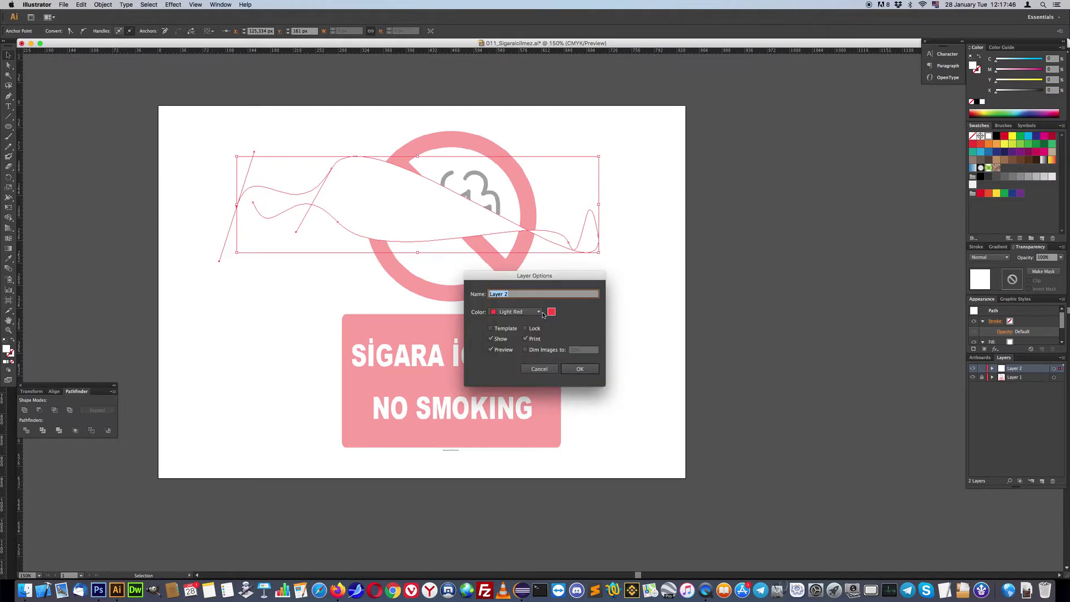
{"action": "left_click", "coordinate": [538, 312]}
{"action": "left_click", "coordinate": [519, 360]}
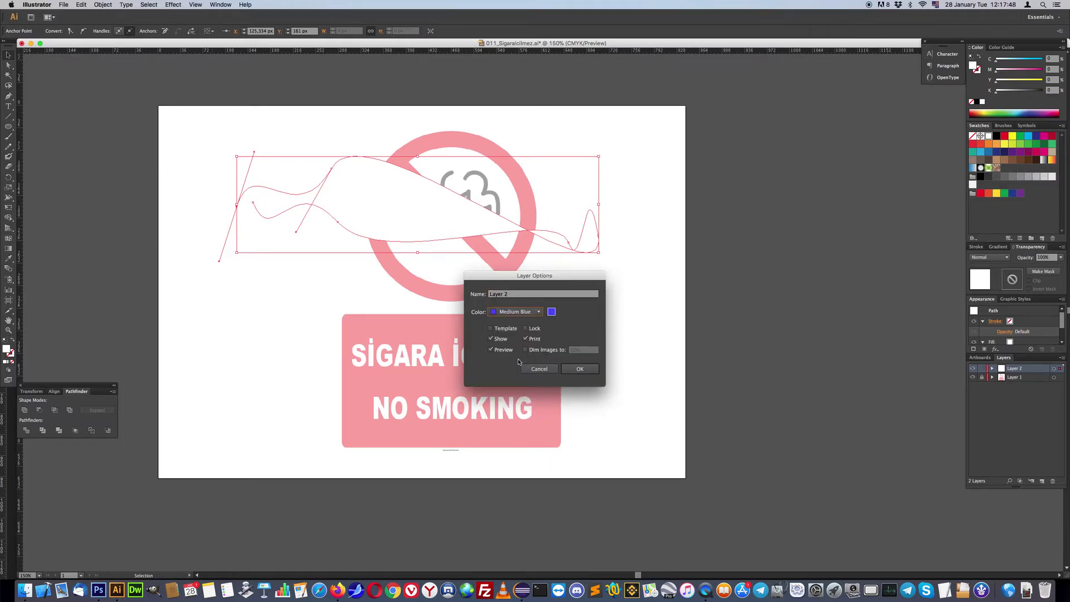
{"action": "left_click", "coordinate": [579, 368]}
Step: Shift the wavy path to the right and add a new Layer 3
{"action": "left_click_drag", "start_coordinate": [351, 202], "coordinate": [338, 236]}
{"action": "mouse_move", "coordinate": [416, 249]}
{"action": "left_mouse_down"}
{"action": "mouse_move", "coordinate": [540, 238]}
{"action": "mouse_move", "coordinate": [503, 234]}
{"action": "left_mouse_up"}
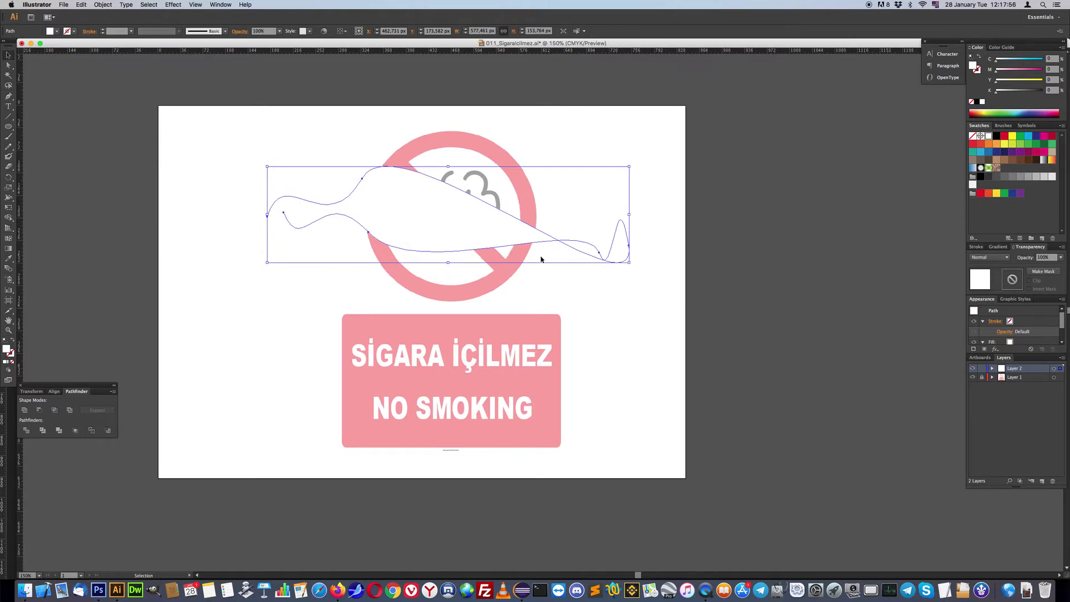
{"action": "left_click", "coordinate": [1041, 481]}
Step: Draw a second curved practice path on Layer 3 and move it down and right
{"action": "left_click", "coordinate": [9, 96]}
{"action": "left_click_drag", "start_coordinate": [212, 201], "coordinate": [225, 265]}
{"action": "left_click_drag", "start_coordinate": [330, 228], "coordinate": [340, 267]}
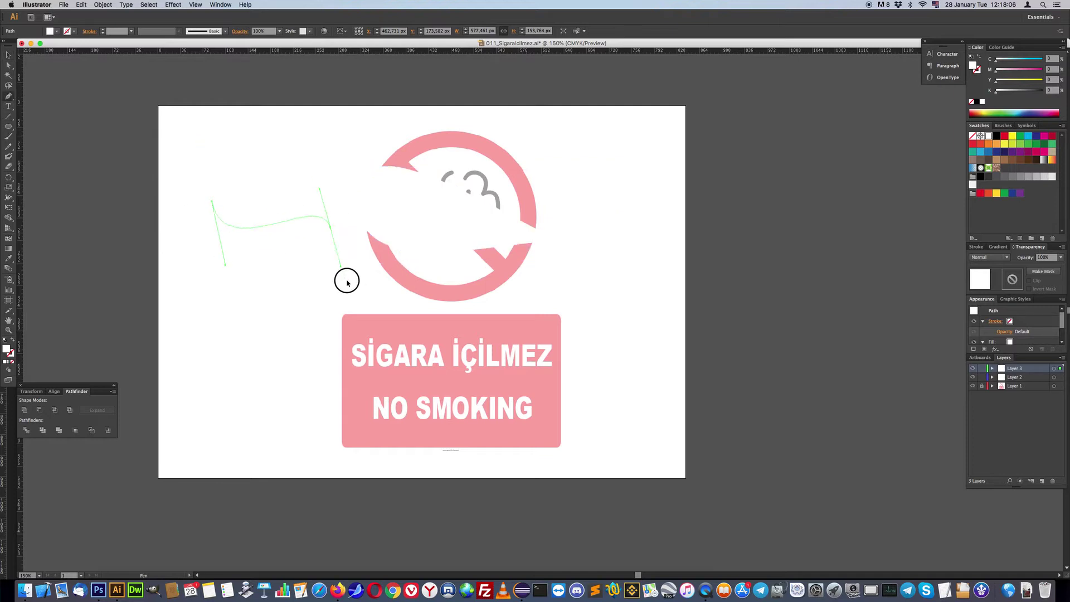
{"action": "left_click_drag", "start_coordinate": [621, 231], "coordinate": [644, 291]}
{"action": "left_click_drag", "start_coordinate": [338, 127], "coordinate": [328, 158]}
{"action": "left_click_drag", "start_coordinate": [233, 177], "coordinate": [230, 197]}
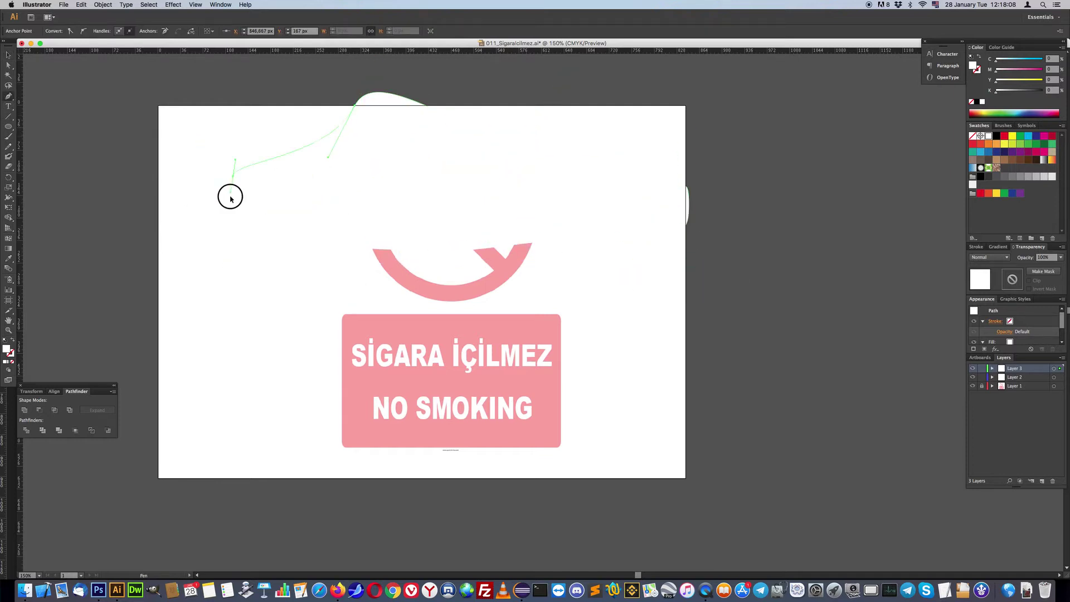
{"action": "left_click", "coordinate": [8, 55]}
{"action": "left_click", "coordinate": [332, 174]}
{"action": "left_click_drag", "start_coordinate": [413, 177], "coordinate": [513, 289]}
Step: Delete both white practice shapes from Layers 2 and 3
{"action": "left_click", "coordinate": [324, 166]}
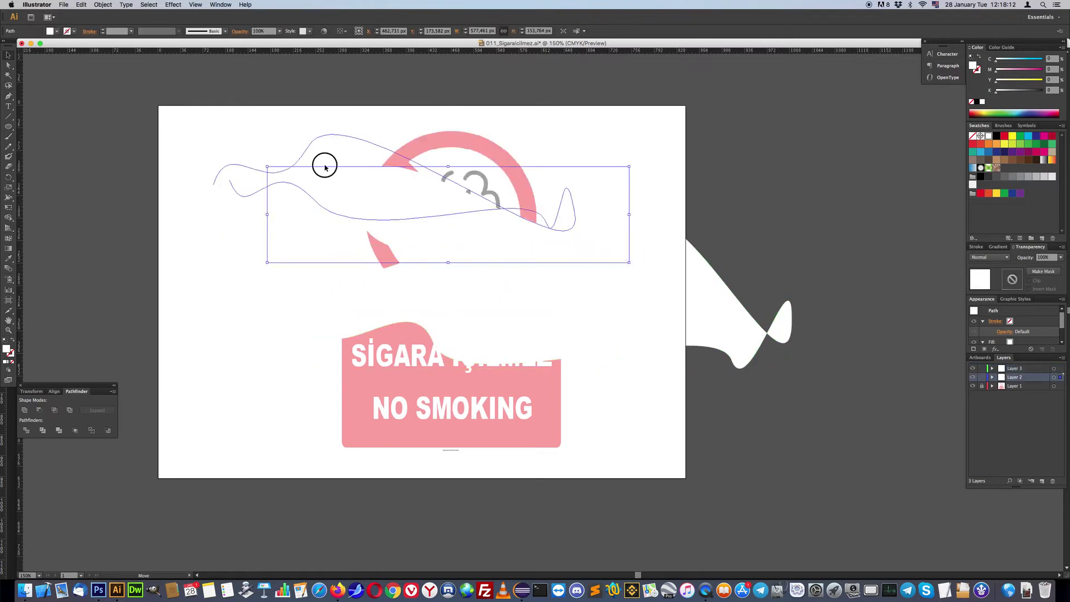
{"action": "left_click_drag", "start_coordinate": [325, 166], "coordinate": [249, 119]}
{"action": "left_click", "coordinate": [629, 279]}
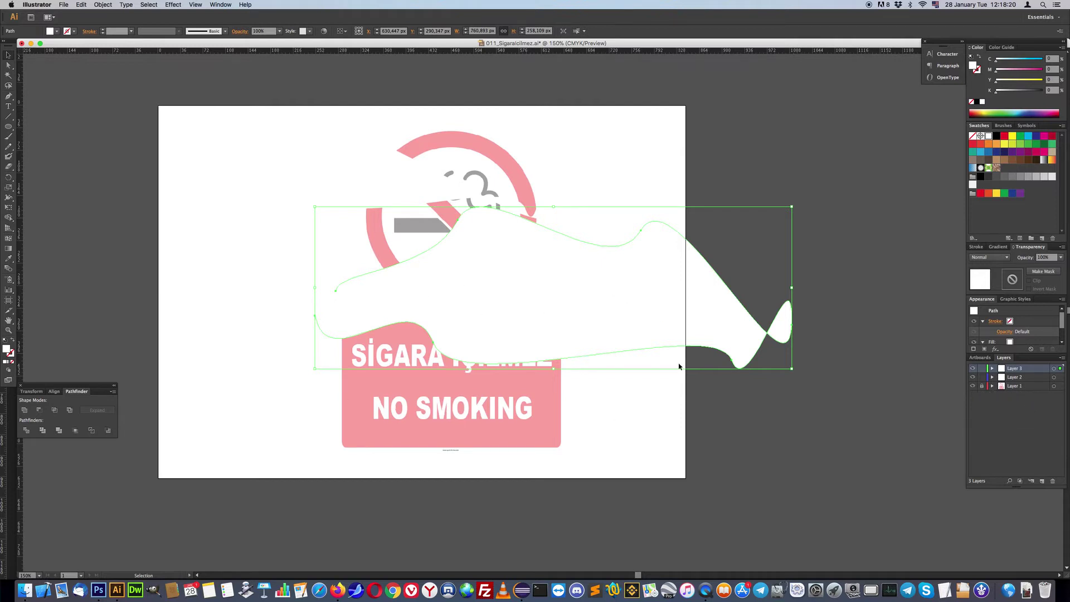
{"action": "key", "text": "Delete"}
{"action": "left_click", "coordinate": [430, 187]}
{"action": "key", "text": "Delete"}
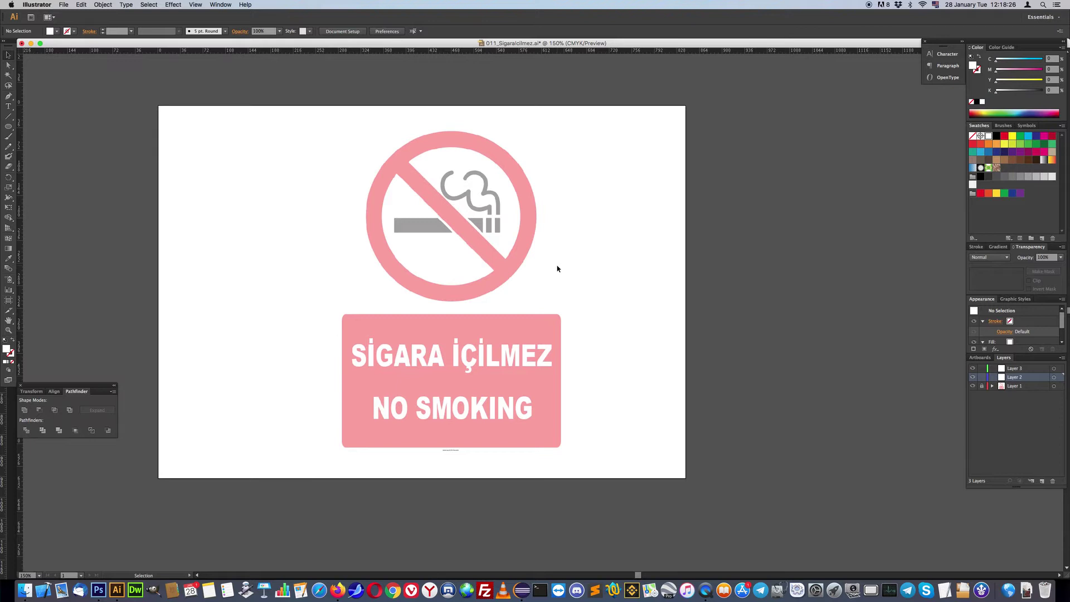
{"action": "left_click", "coordinate": [1039, 369]}
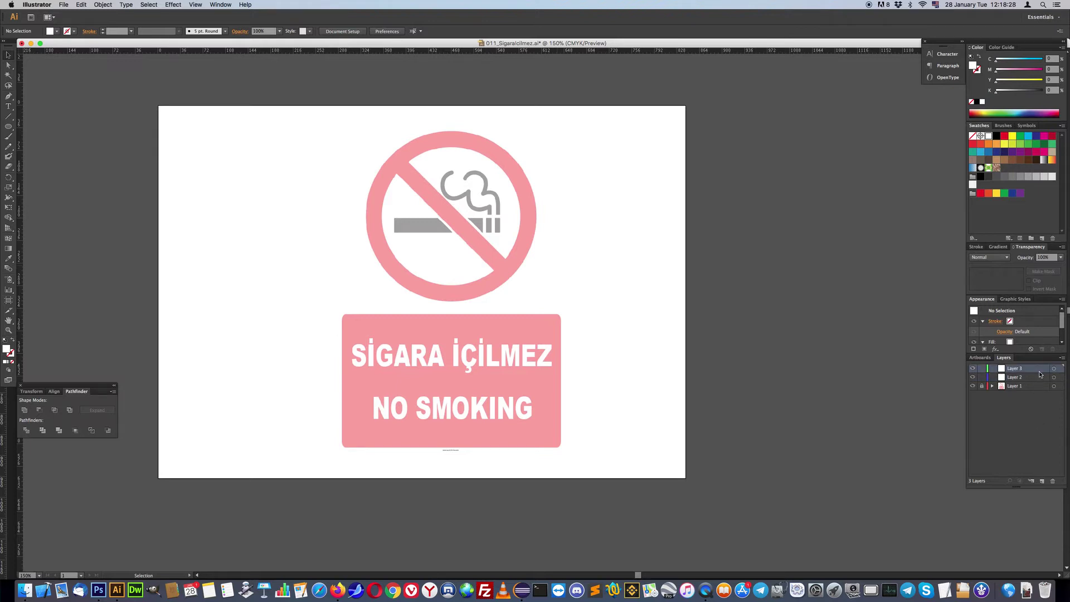
Step: Delete Layer 3 and zoom from the no-smoking circle in onto the smoke and cigarette
{"action": "left_click", "coordinate": [1052, 481]}
{"action": "left_click", "coordinate": [9, 330]}
{"action": "left_click_drag", "start_coordinate": [338, 137], "coordinate": [594, 337]}
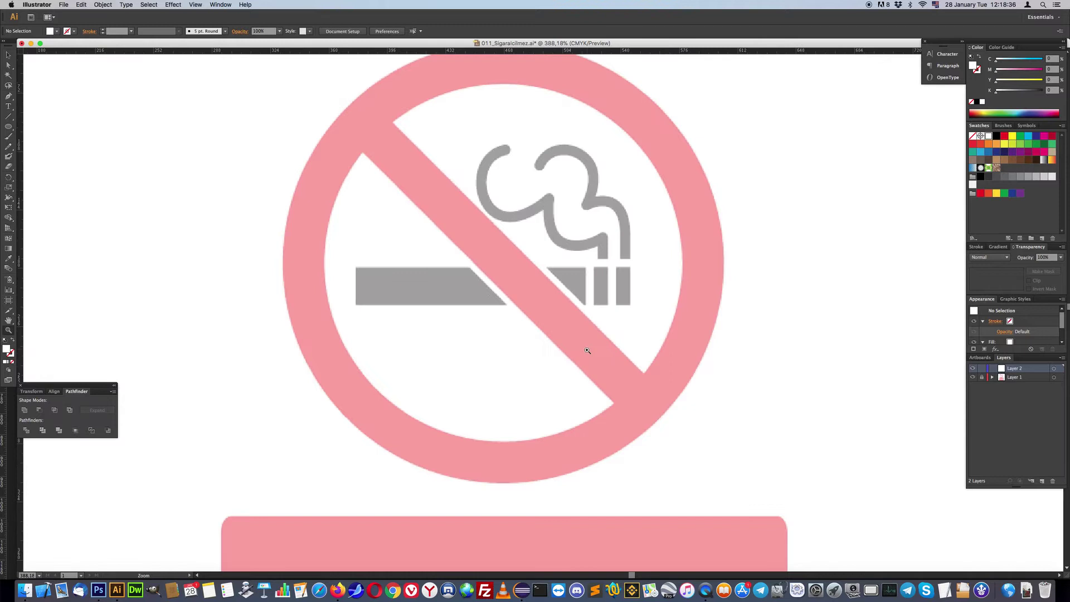
{"action": "left_click_drag", "start_coordinate": [447, 126], "coordinate": [693, 365]}
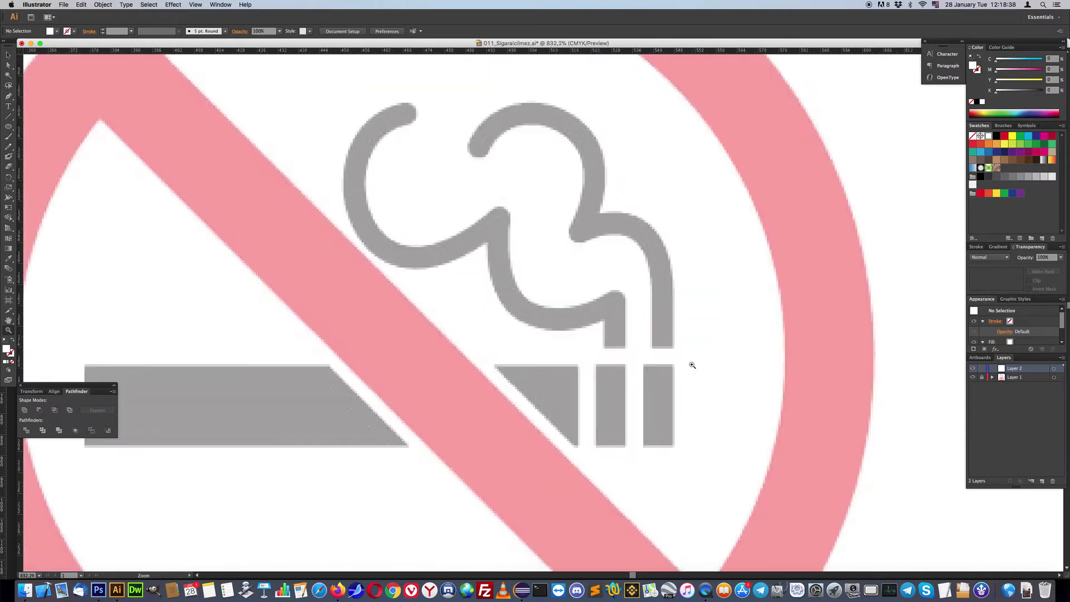
{"action": "left_click", "coordinate": [9, 127]}
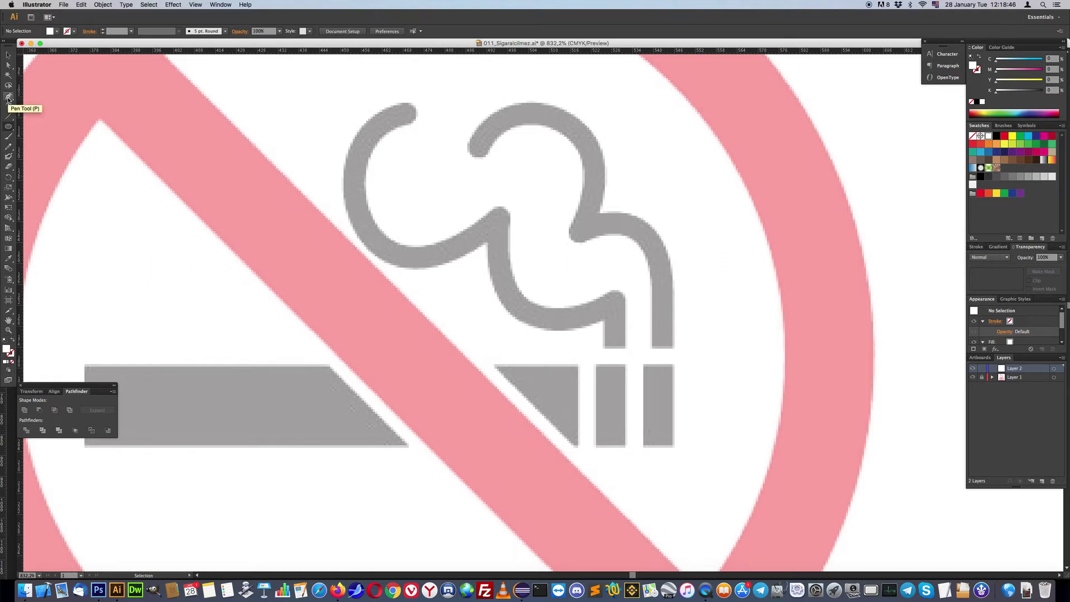
Step: Set up a 0.5 pt black stroke with no fill for tracing, discarding a trial curve
{"action": "left_click", "coordinate": [8, 98]}
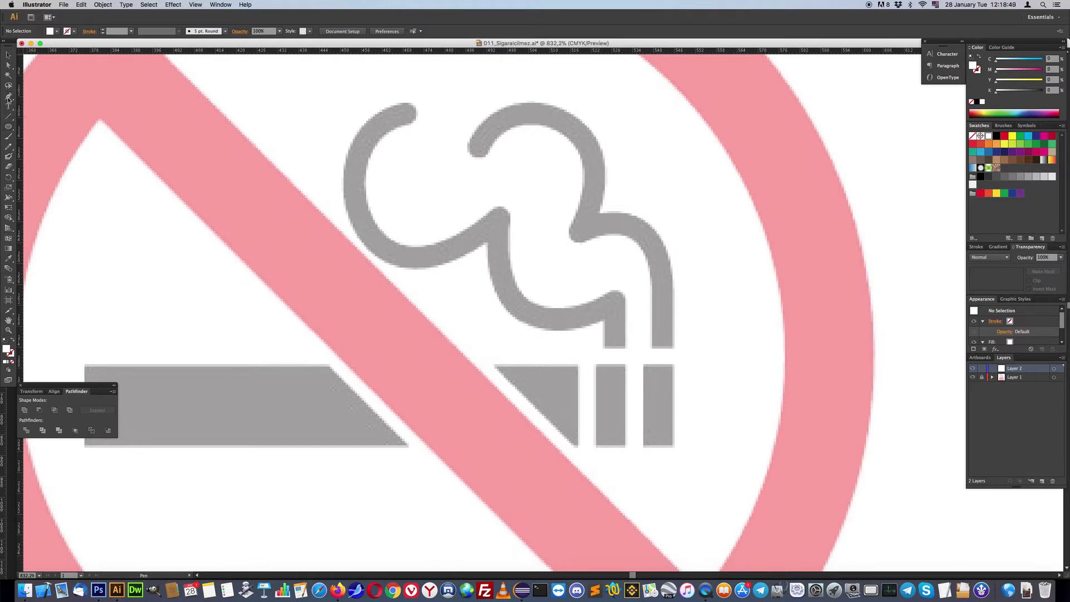
{"action": "left_click", "coordinate": [404, 114]}
{"action": "left_click_drag", "start_coordinate": [355, 202], "coordinate": [372, 264]}
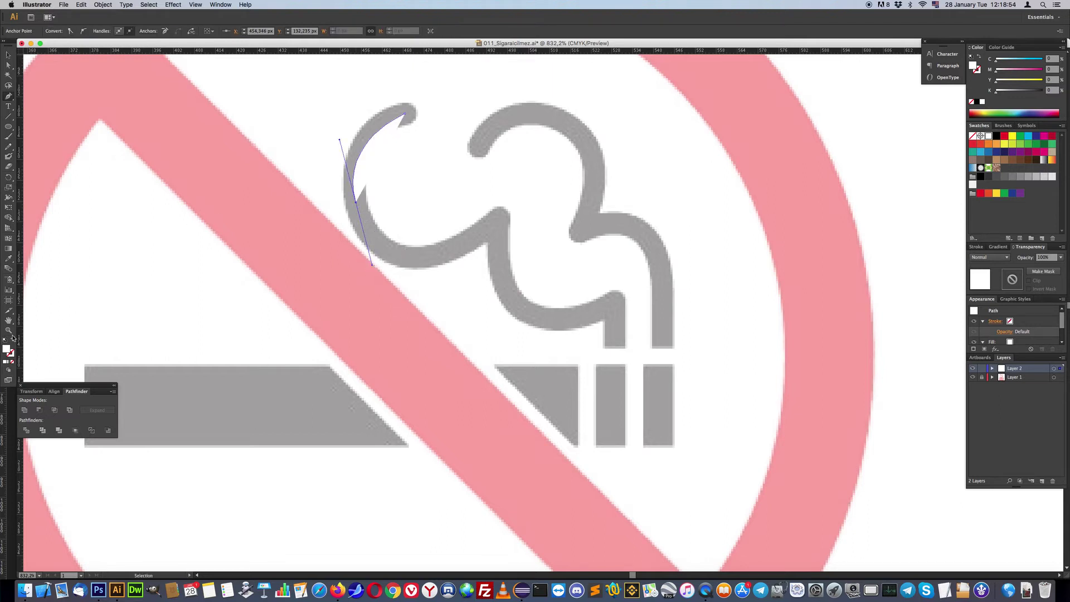
{"action": "left_click", "coordinate": [6, 340]}
{"action": "left_click", "coordinate": [12, 362]}
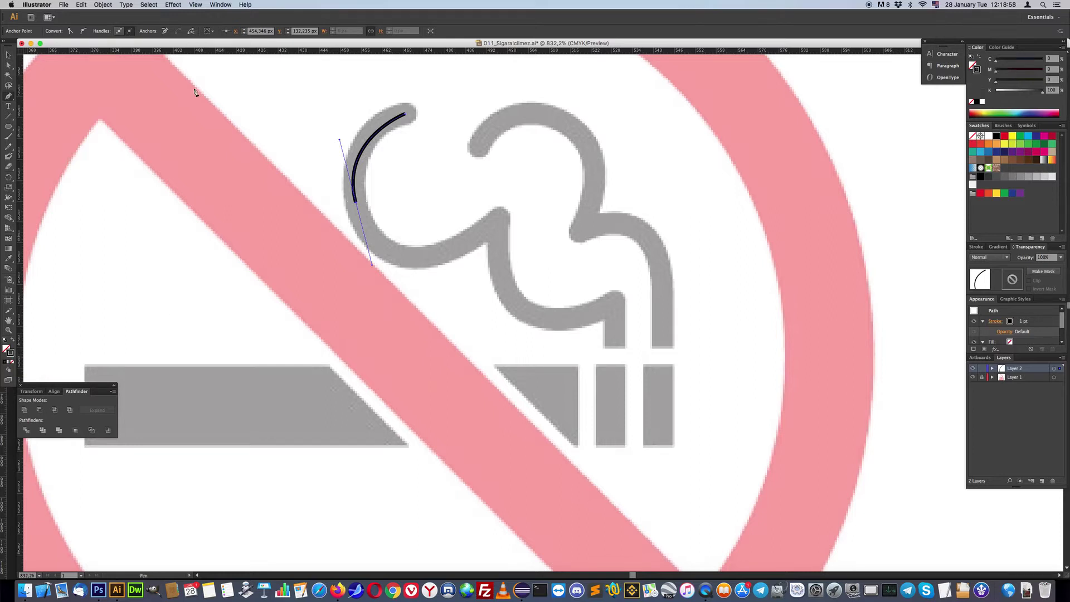
{"action": "key", "text": "Delete"}
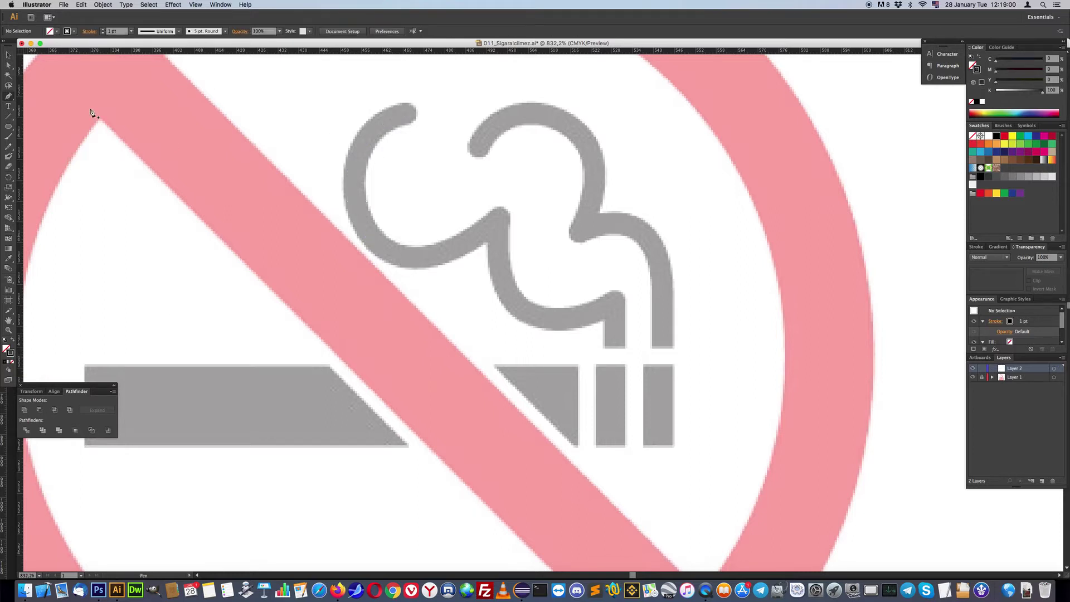
{"action": "left_click", "coordinate": [131, 32]}
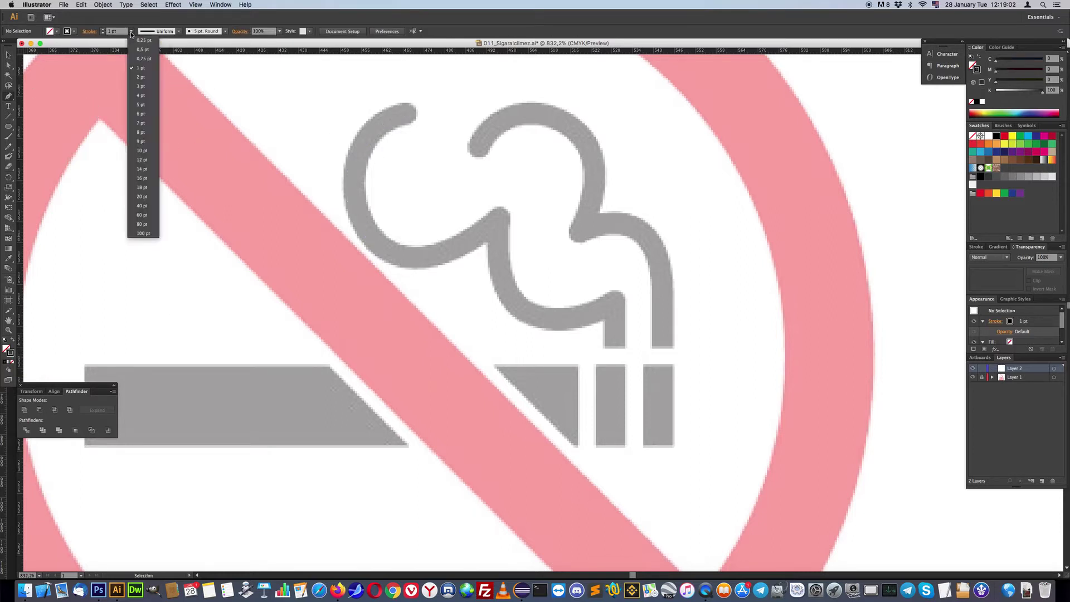
{"action": "left_click", "coordinate": [141, 49]}
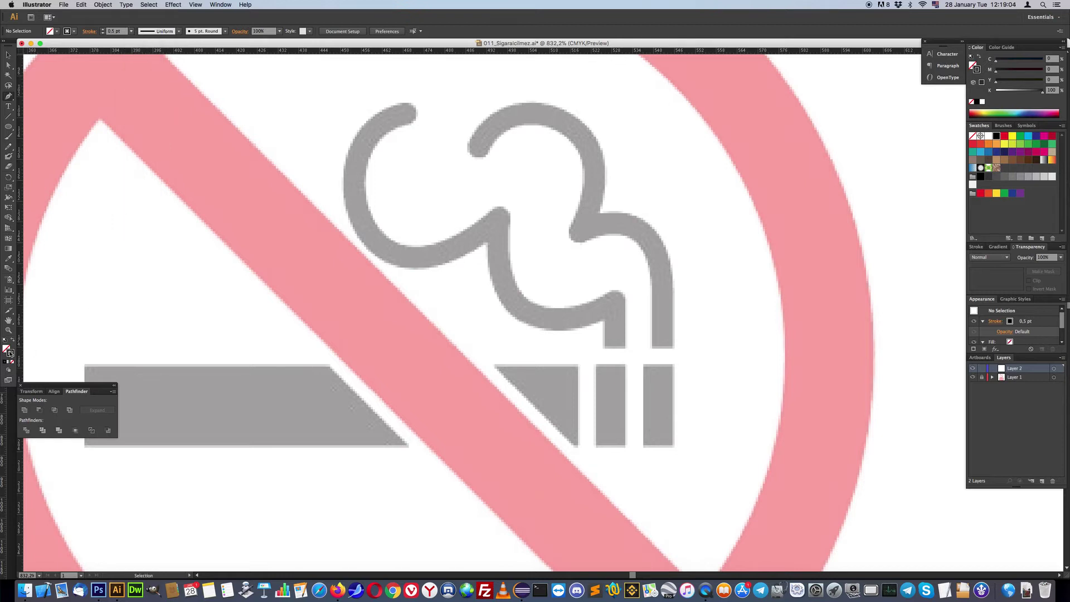
Step: Trace the smoke's left curl, lower dip and stem with a curved Pen path
{"action": "left_click", "coordinate": [403, 114]}
{"action": "left_click_drag", "start_coordinate": [356, 181], "coordinate": [361, 233]}
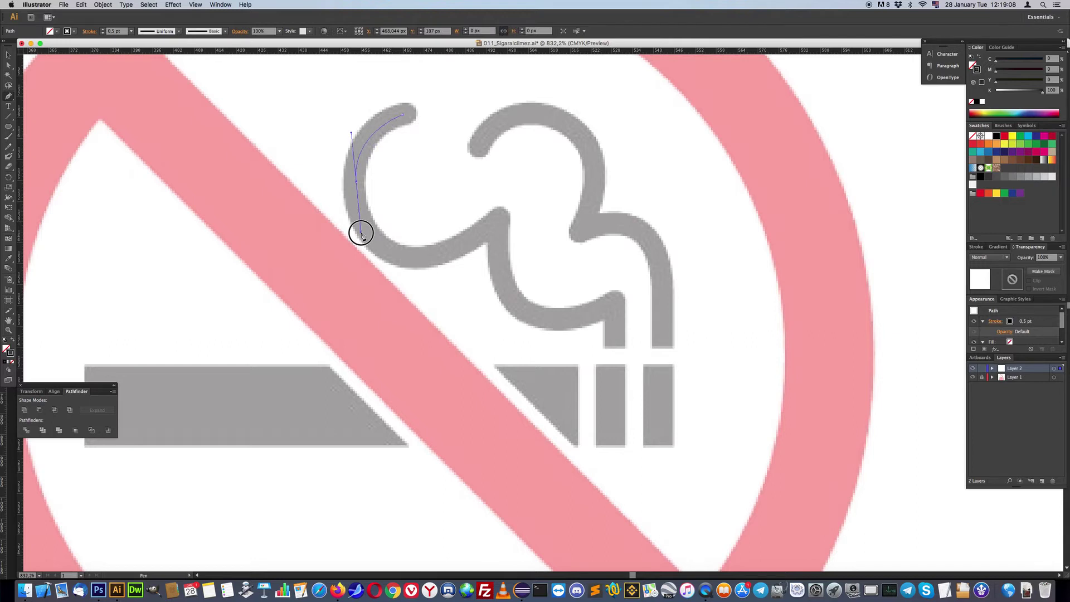
{"action": "left_click_drag", "start_coordinate": [433, 256], "coordinate": [478, 242]}
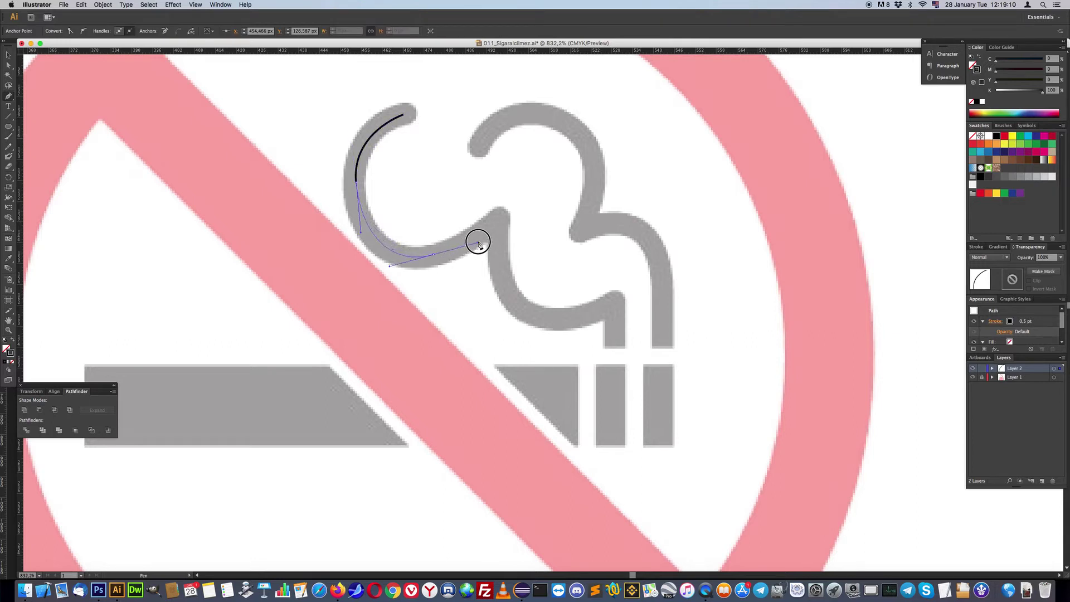
{"action": "left_click", "coordinate": [496, 221]}
{"action": "left_click_drag", "start_coordinate": [504, 284], "coordinate": [518, 304]}
{"action": "left_click_drag", "start_coordinate": [580, 318], "coordinate": [602, 315]}
{"action": "left_click", "coordinate": [614, 302]}
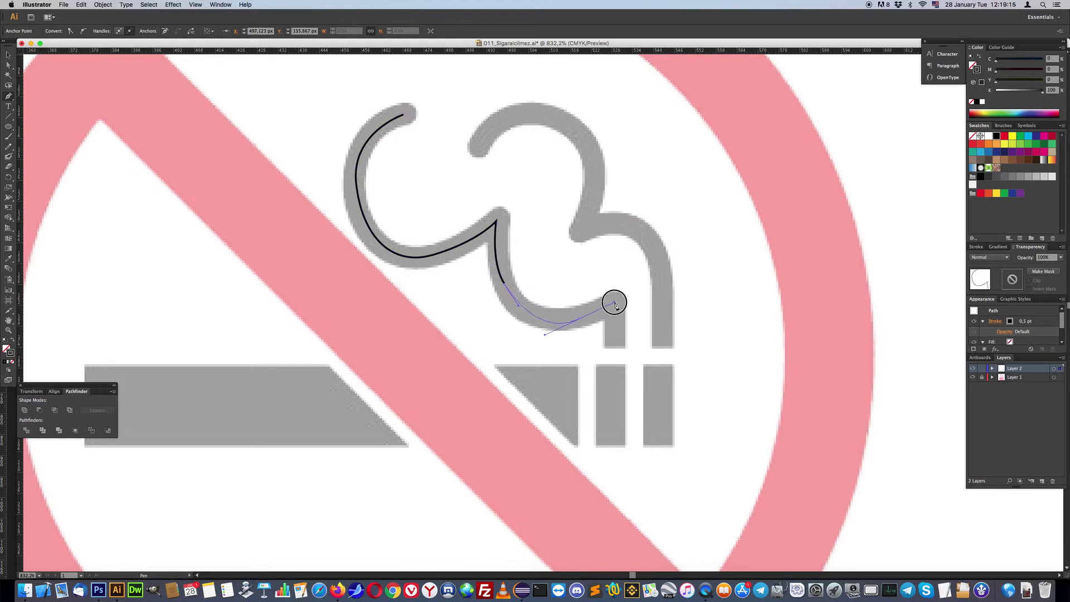
{"action": "left_click", "coordinate": [615, 347]}
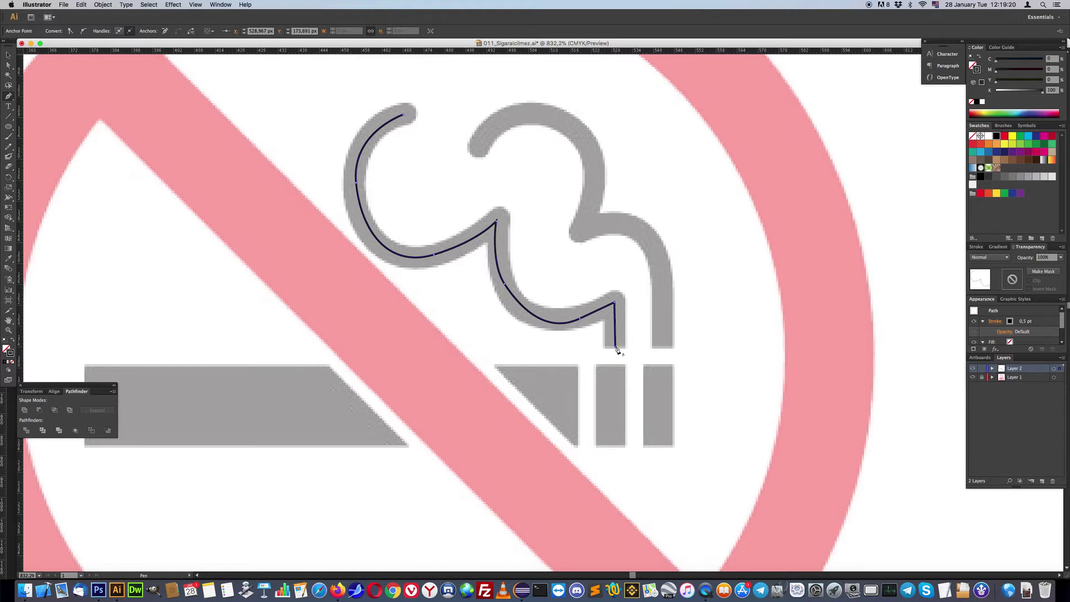
{"action": "left_click", "coordinate": [667, 347]}
{"action": "key", "text": "ctrl+z"}
Step: Trace the smoke's right stem, right side and top lobe with a second path
{"action": "left_click", "coordinate": [663, 346]}
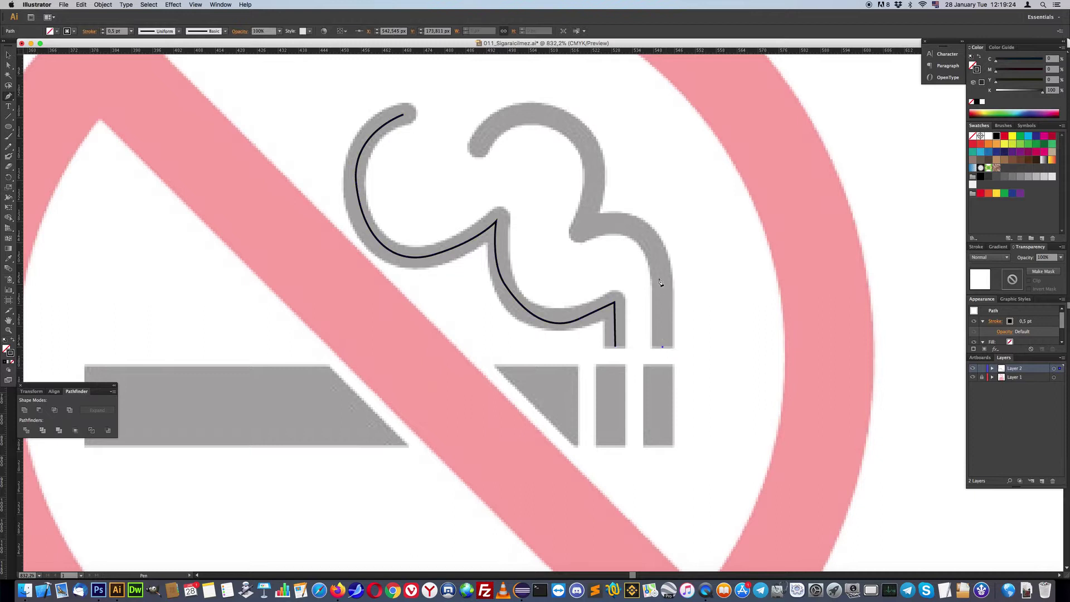
{"action": "left_click_drag", "start_coordinate": [662, 273], "coordinate": [662, 258]}
{"action": "mouse_move", "coordinate": [581, 230]}
{"action": "left_mouse_down"}
{"action": "mouse_move", "coordinate": [569, 249]}
{"action": "mouse_move", "coordinate": [521, 267]}
{"action": "left_mouse_up"}
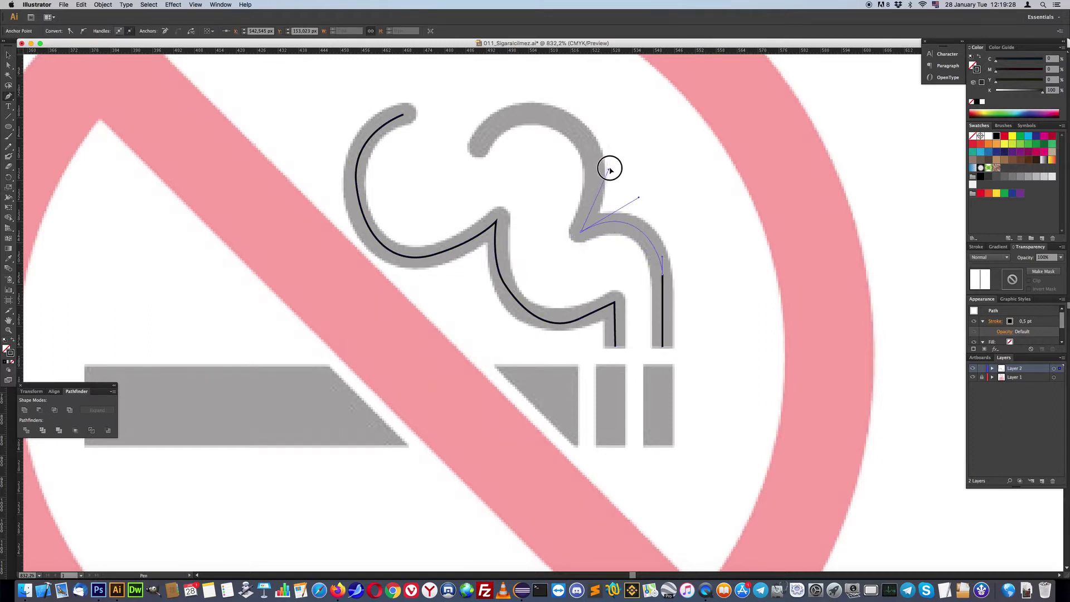
{"action": "left_click_drag", "start_coordinate": [474, 148], "coordinate": [401, 228]}
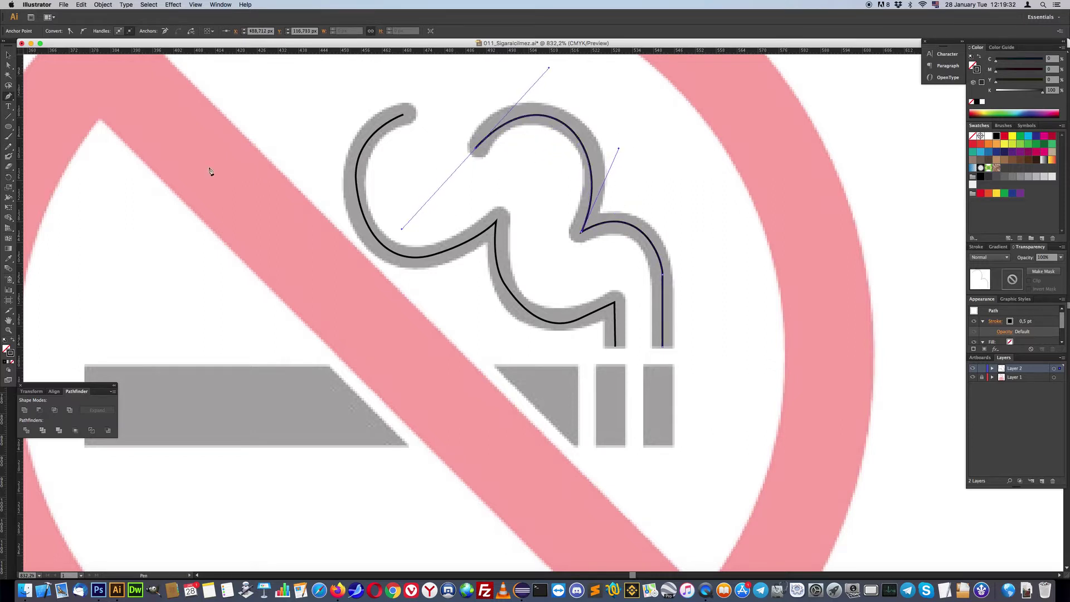
Step: Check both traced smoke paths by selecting them, then deselect
{"action": "left_click", "coordinate": [9, 54]}
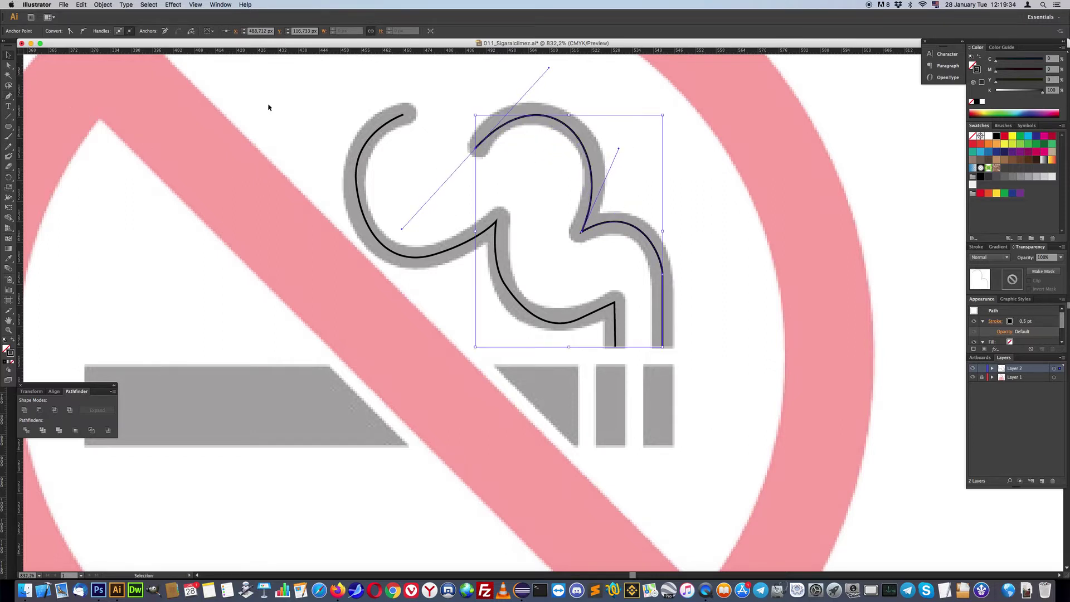
{"action": "left_click", "coordinate": [351, 111]}
{"action": "left_click_drag", "start_coordinate": [353, 101], "coordinate": [579, 231]}
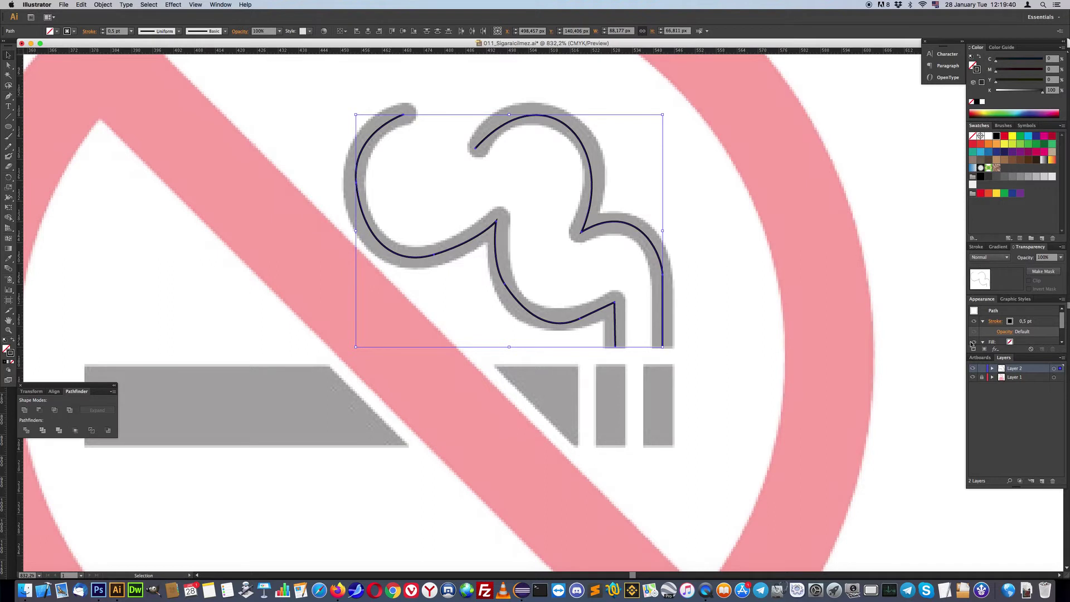
{"action": "left_click", "coordinate": [495, 234]}
{"action": "left_click_drag", "start_coordinate": [466, 134], "coordinate": [493, 165]}
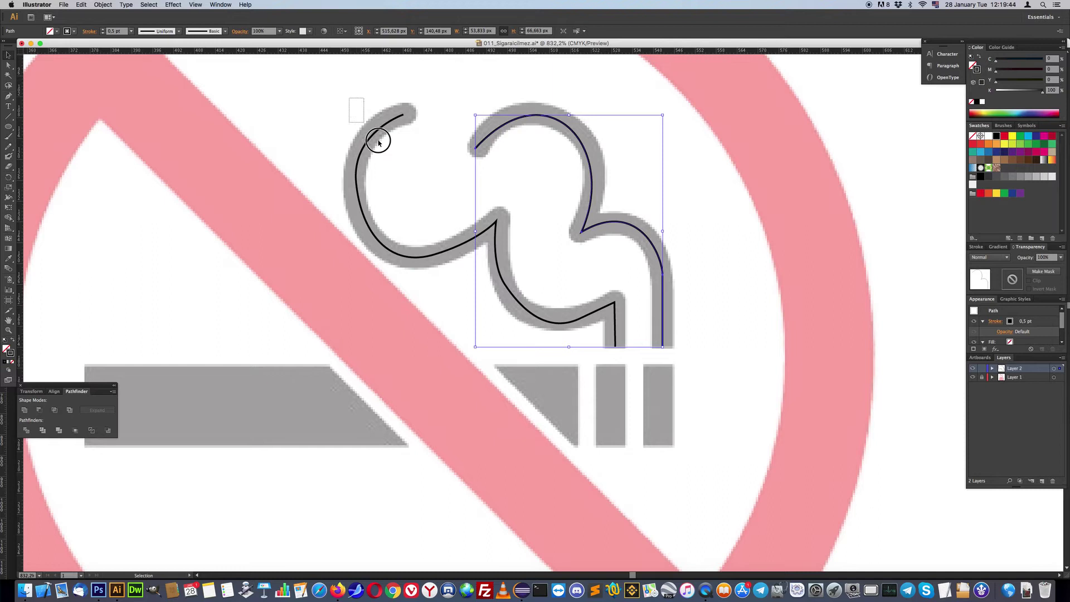
{"action": "left_click_drag", "start_coordinate": [352, 102], "coordinate": [505, 263]}
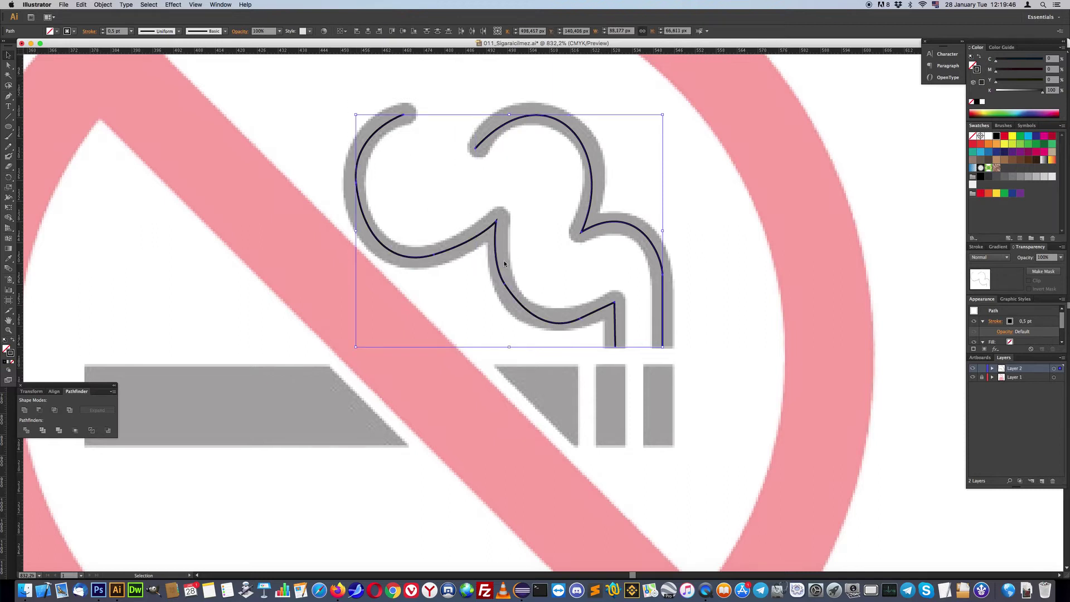
{"action": "left_click", "coordinate": [504, 263]}
{"action": "left_click", "coordinate": [8, 126]}
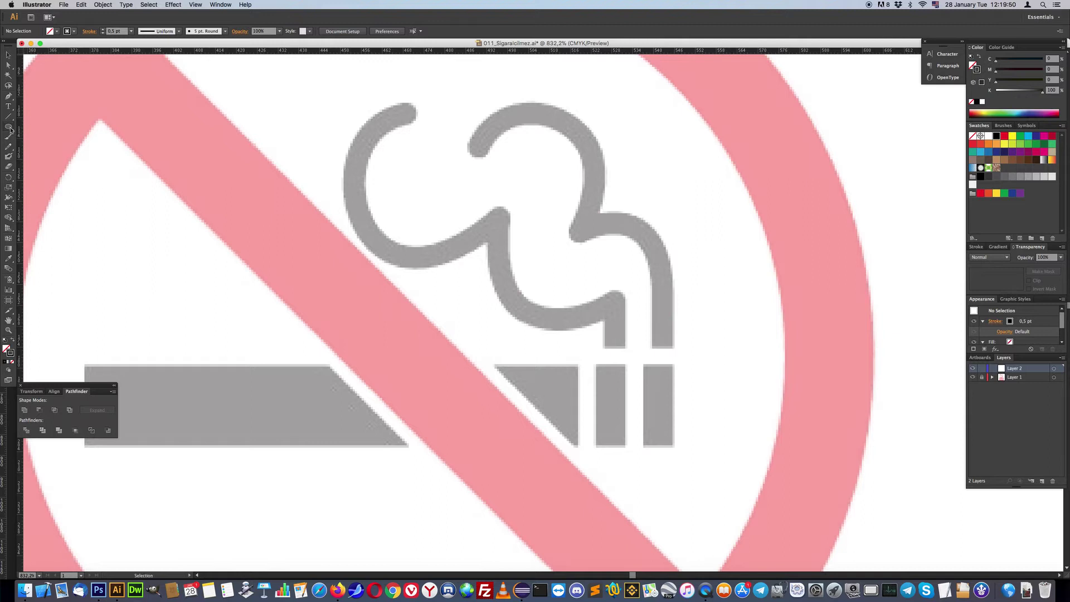
{"action": "left_click_drag", "start_coordinate": [8, 127], "coordinate": [62, 150]}
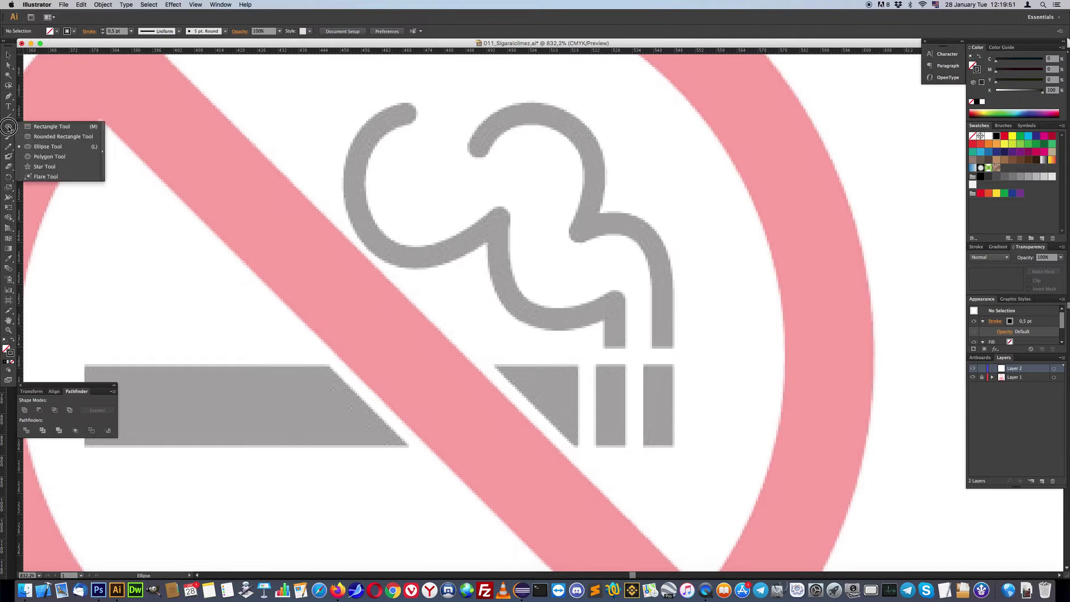
Step: Draw a circle over the left smoke curl and enlarge it slightly to fit
{"action": "left_click", "coordinate": [62, 149]}
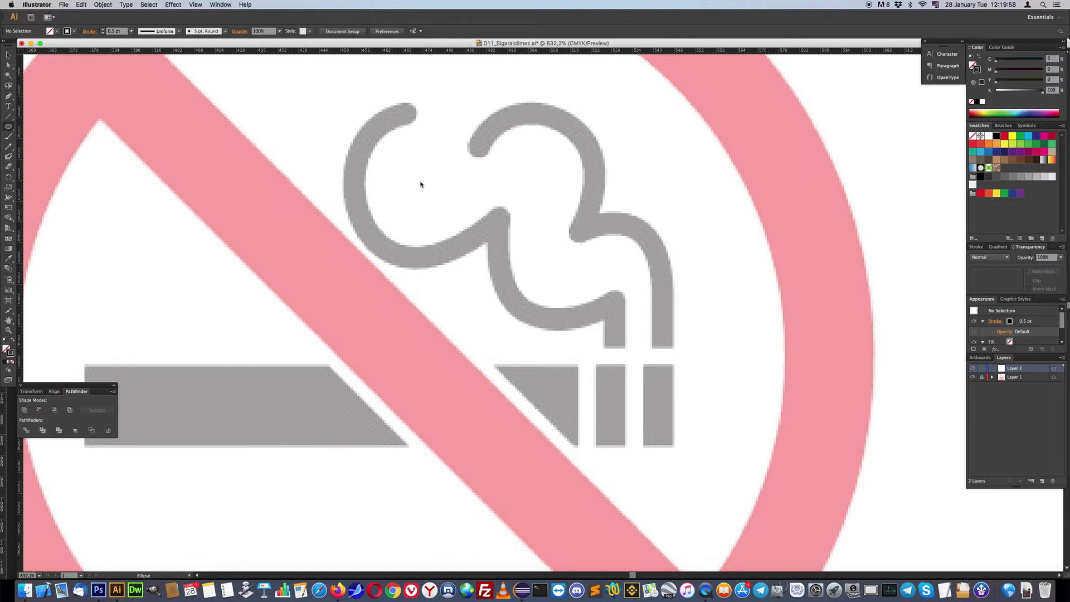
{"action": "left_click_drag", "start_coordinate": [420, 182], "coordinate": [490, 246]}
{"action": "left_click_drag", "start_coordinate": [491, 246], "coordinate": [492, 249]}
{"action": "key", "text": "v"}
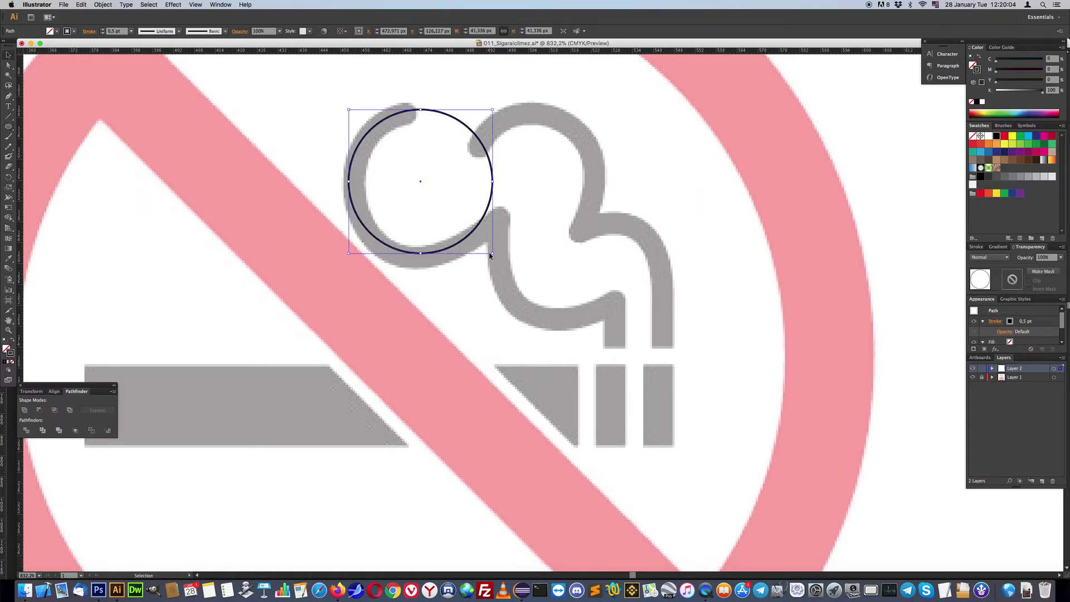
{"action": "left_click_drag", "start_coordinate": [493, 254], "coordinate": [500, 260]}
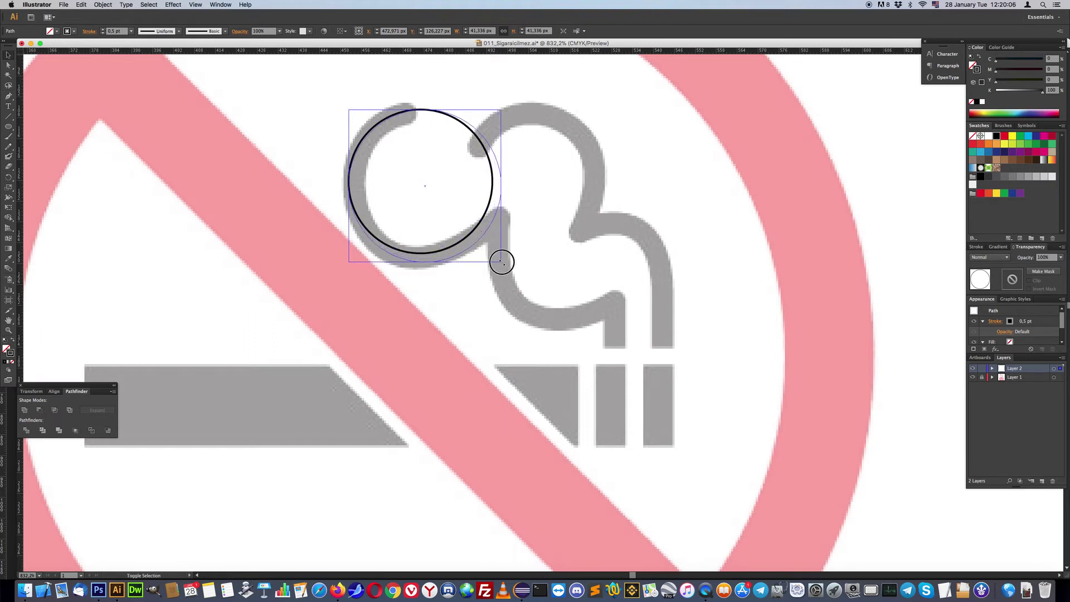
{"action": "left_click", "coordinate": [422, 151]}
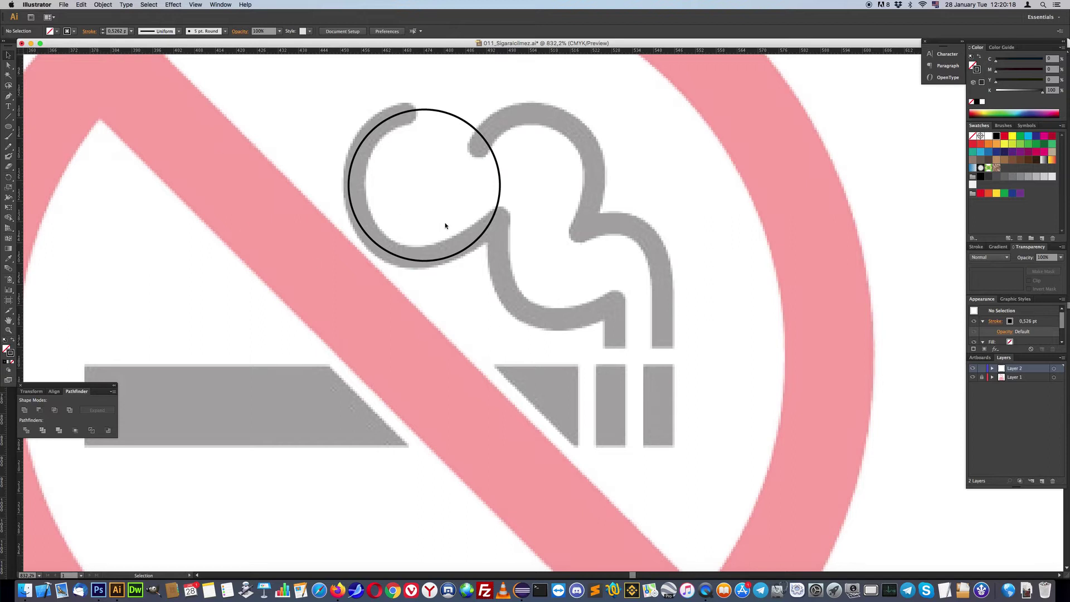
{"action": "left_click", "coordinate": [475, 240]}
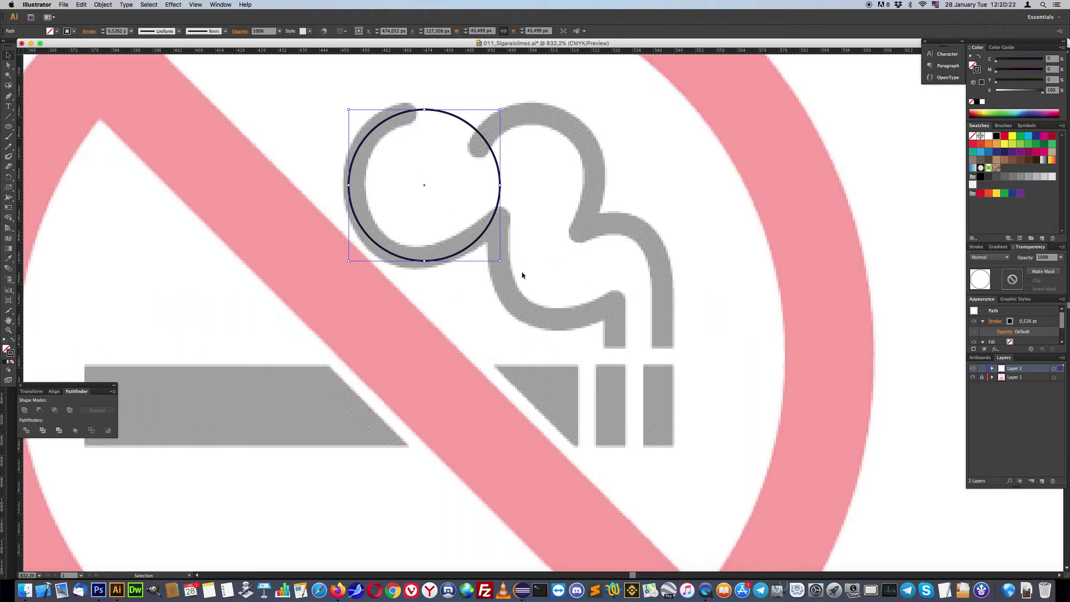
{"action": "left_click_drag", "start_coordinate": [500, 261], "coordinate": [501, 264]}
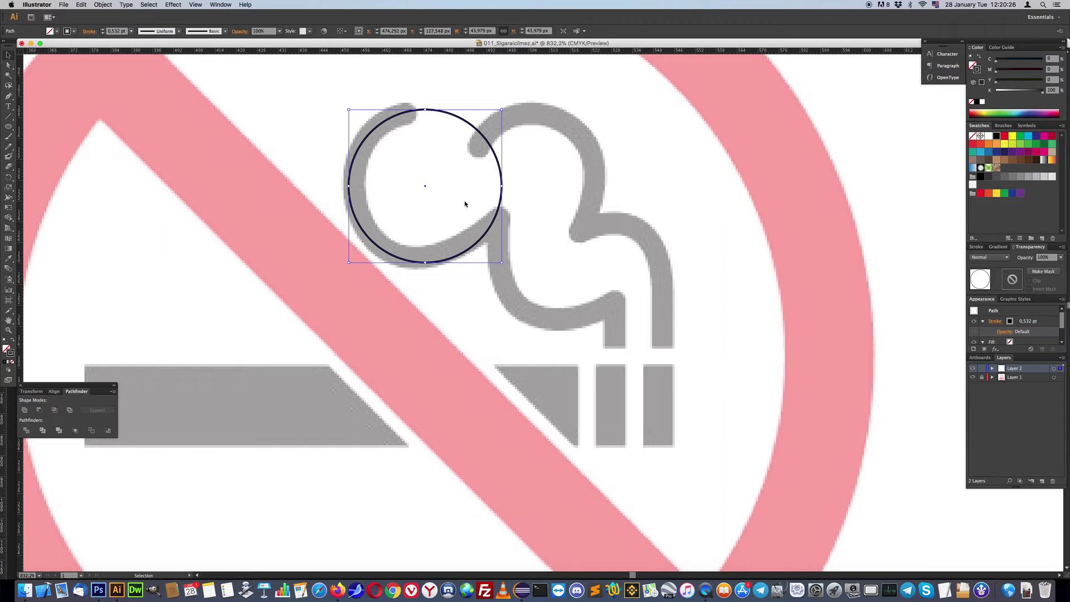
Step: Alt-drag a copy of the circle onto the right curl and shrink it slightly
{"action": "left_click_drag", "start_coordinate": [372, 134], "coordinate": [512, 196]}
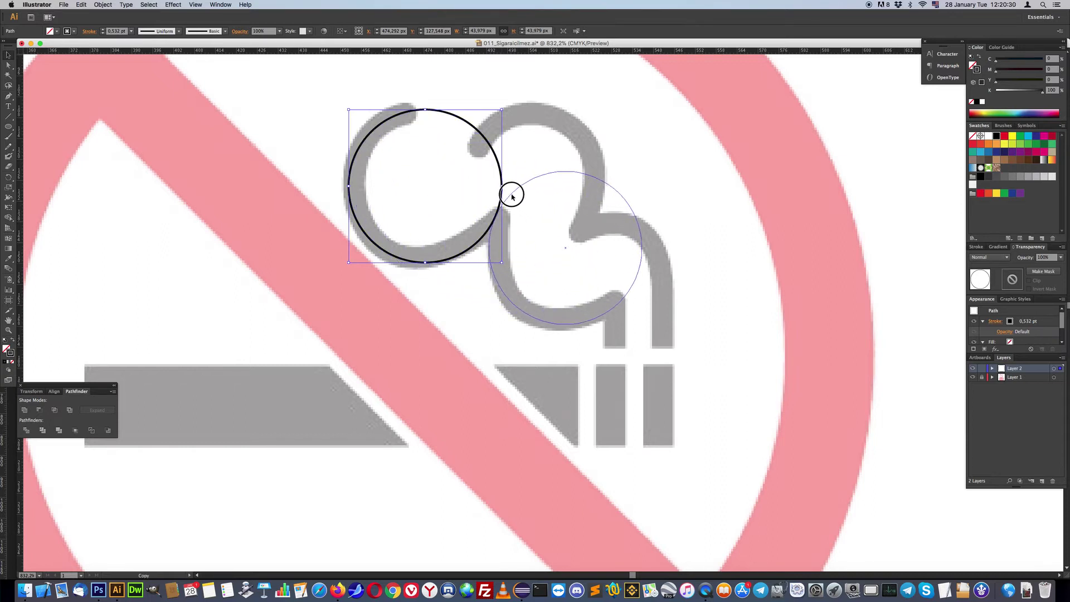
{"action": "left_click_drag", "start_coordinate": [512, 196], "coordinate": [512, 195]}
{"action": "left_click", "coordinate": [503, 220]}
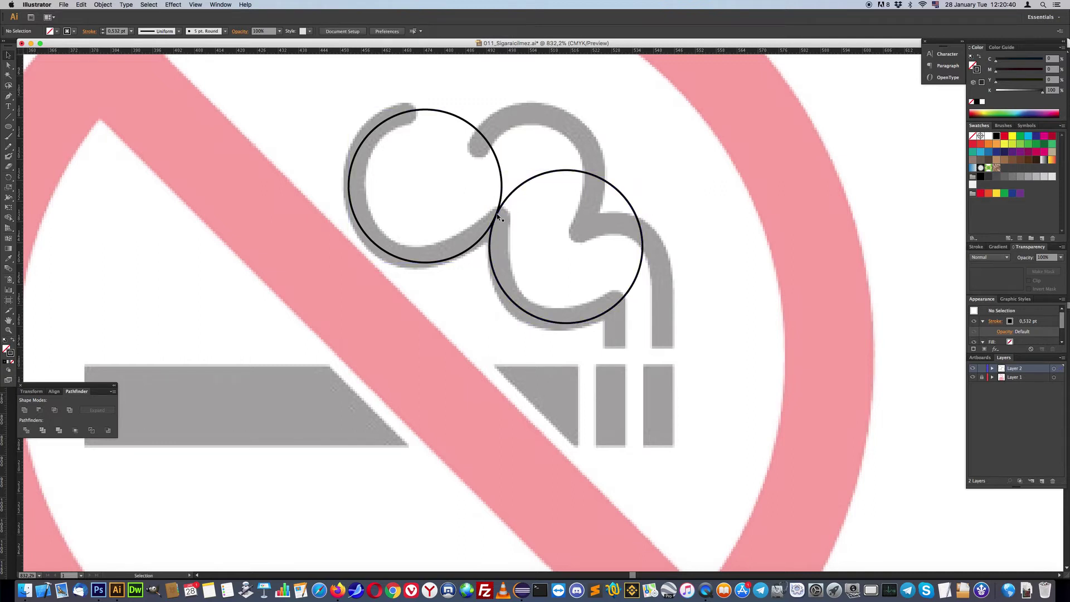
{"action": "left_click", "coordinate": [501, 220]}
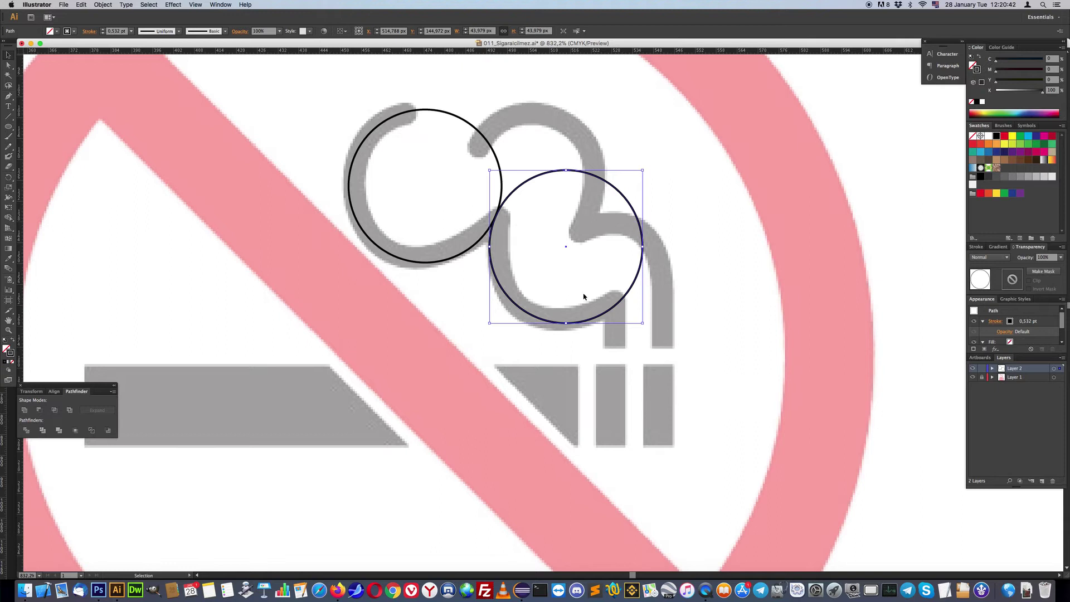
{"action": "left_click_drag", "start_coordinate": [642, 323], "coordinate": [639, 320]}
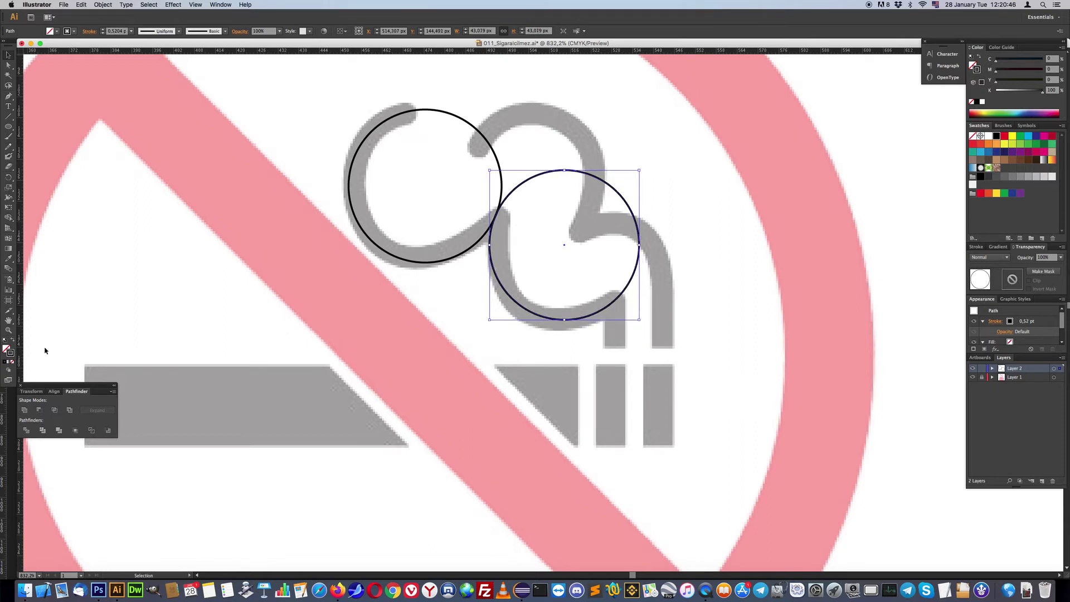
{"action": "left_click", "coordinate": [8, 330]}
{"action": "left_click_drag", "start_coordinate": [423, 193], "coordinate": [579, 285]}
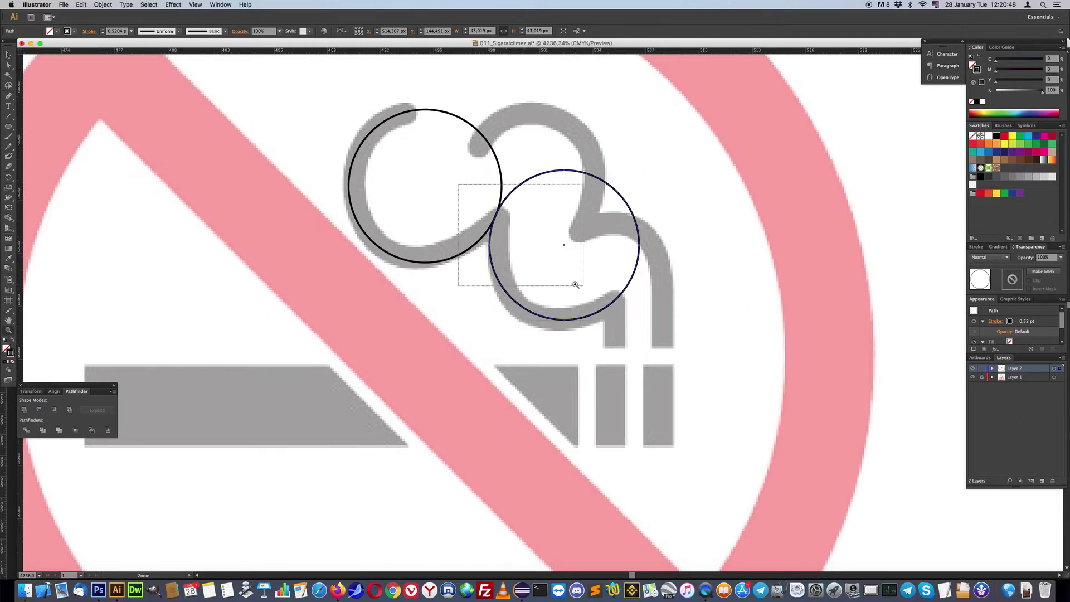
Step: Switch to Outline view, add an anchor where the circles meet, and float the pen tools panel
{"action": "key", "text": "super+y"}
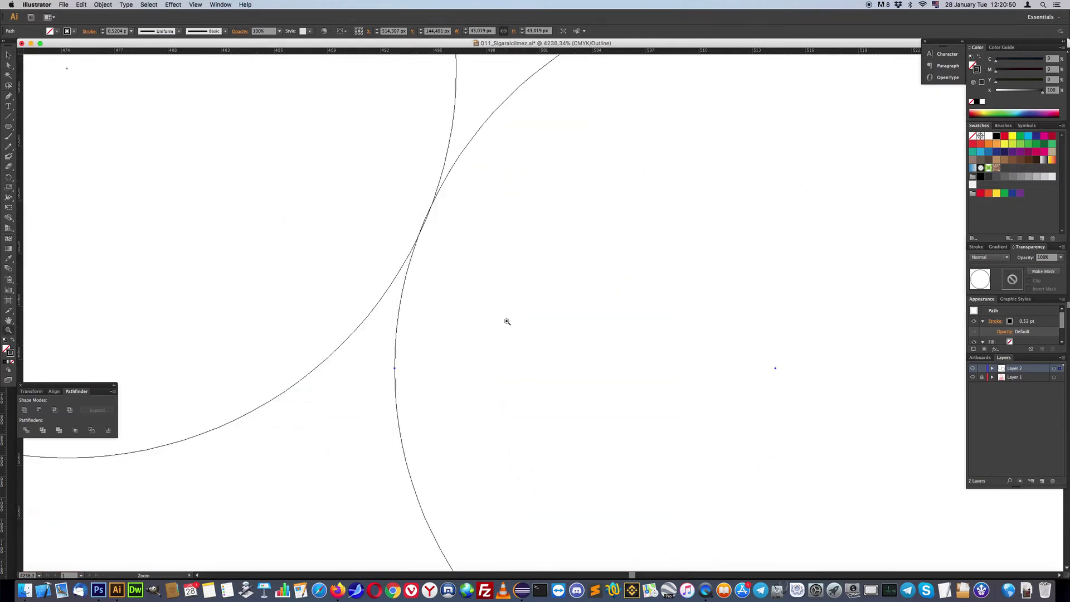
{"action": "left_click", "coordinate": [9, 66]}
{"action": "left_click", "coordinate": [8, 96]}
{"action": "left_click", "coordinate": [424, 228]}
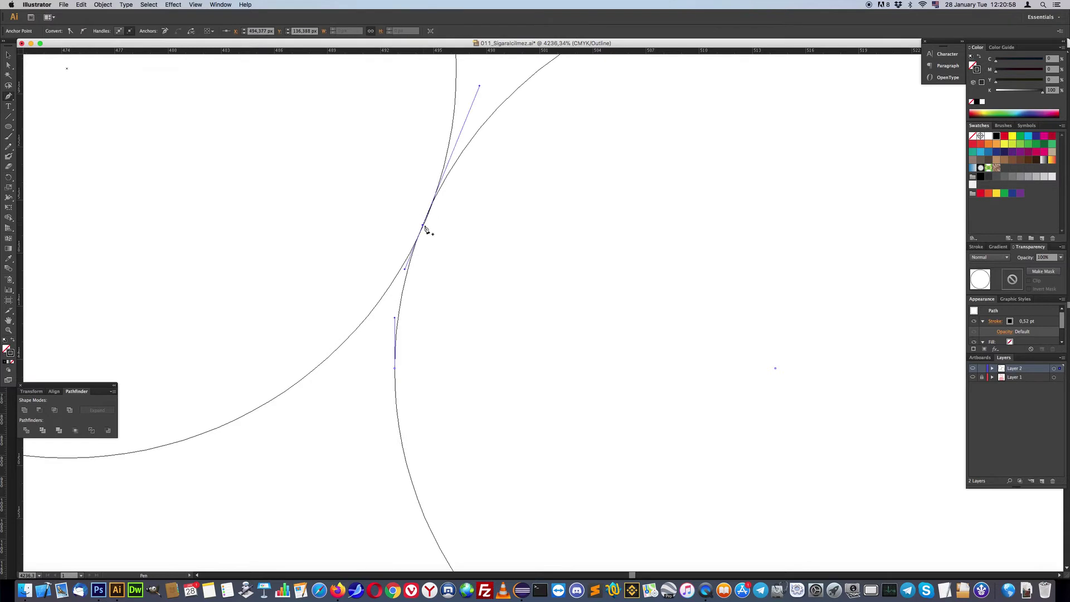
{"action": "key", "text": "super+shift+a"}
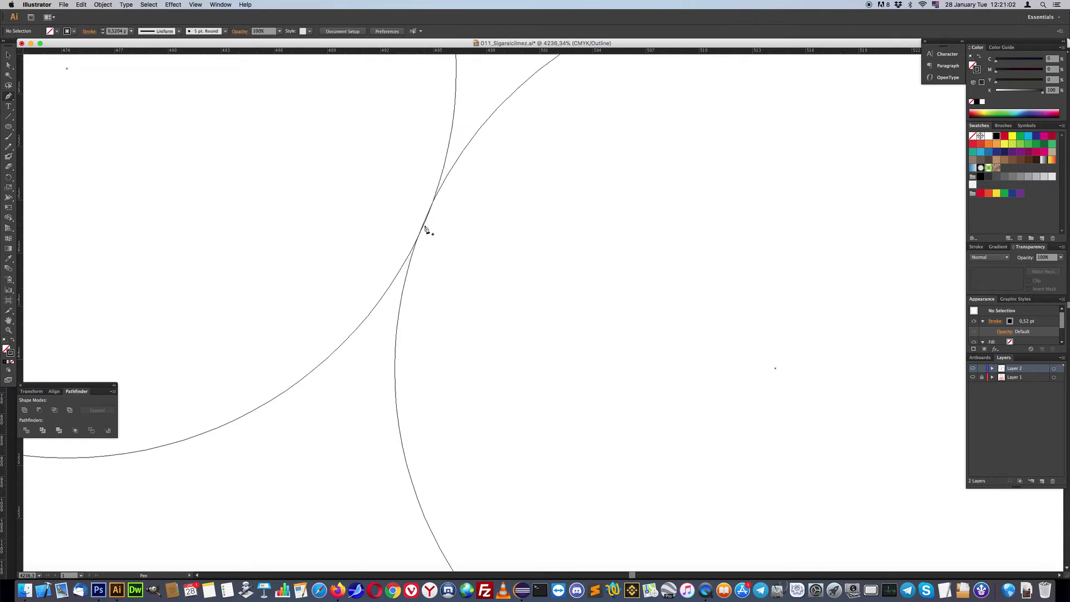
{"action": "left_click", "coordinate": [9, 65]}
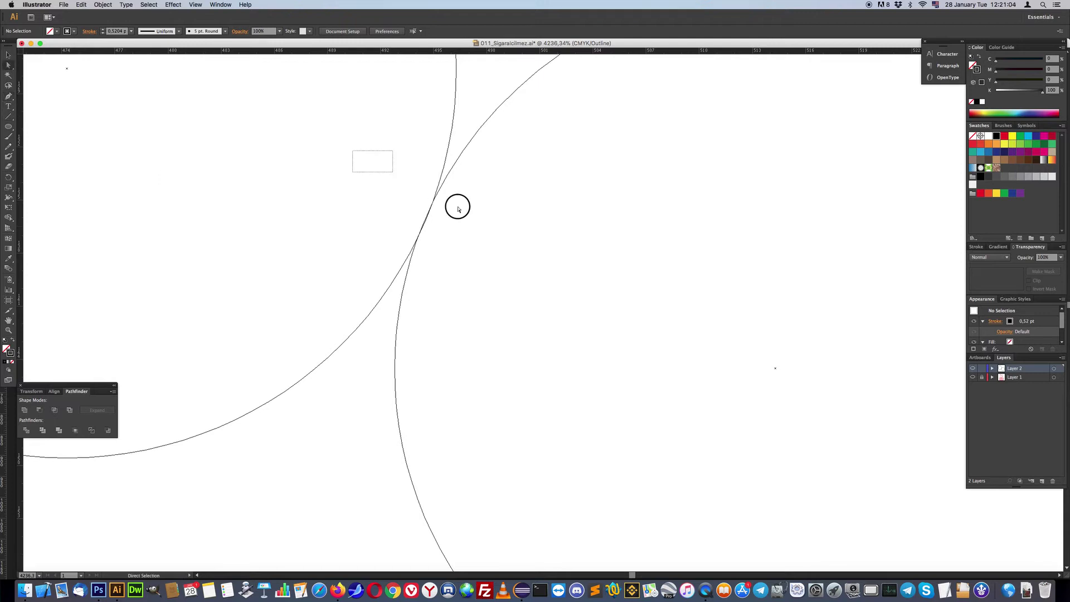
{"action": "left_click_drag", "start_coordinate": [352, 151], "coordinate": [457, 251]}
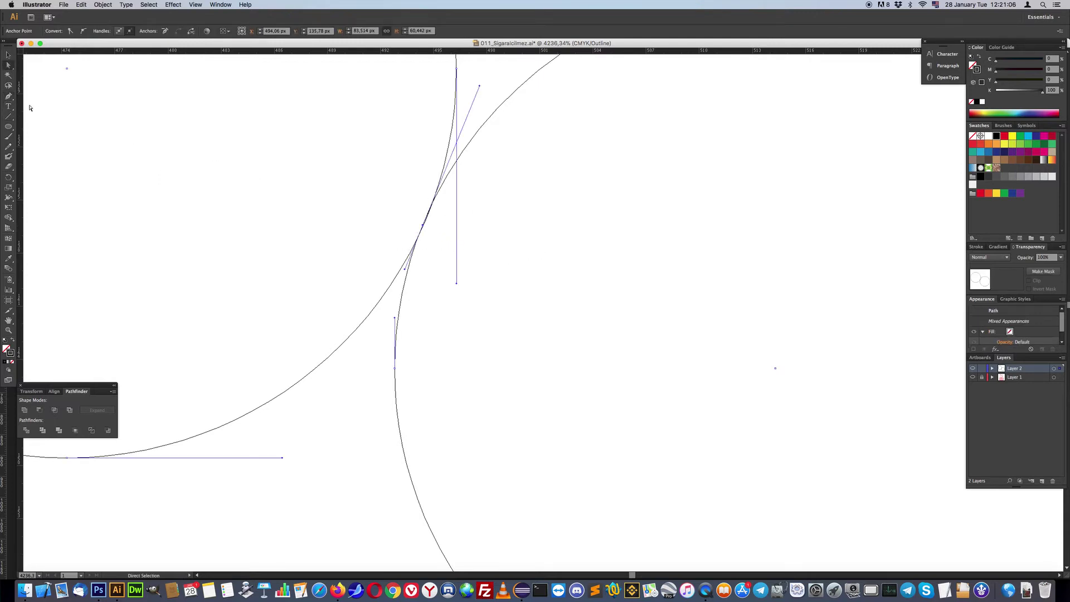
{"action": "left_click", "coordinate": [8, 96]}
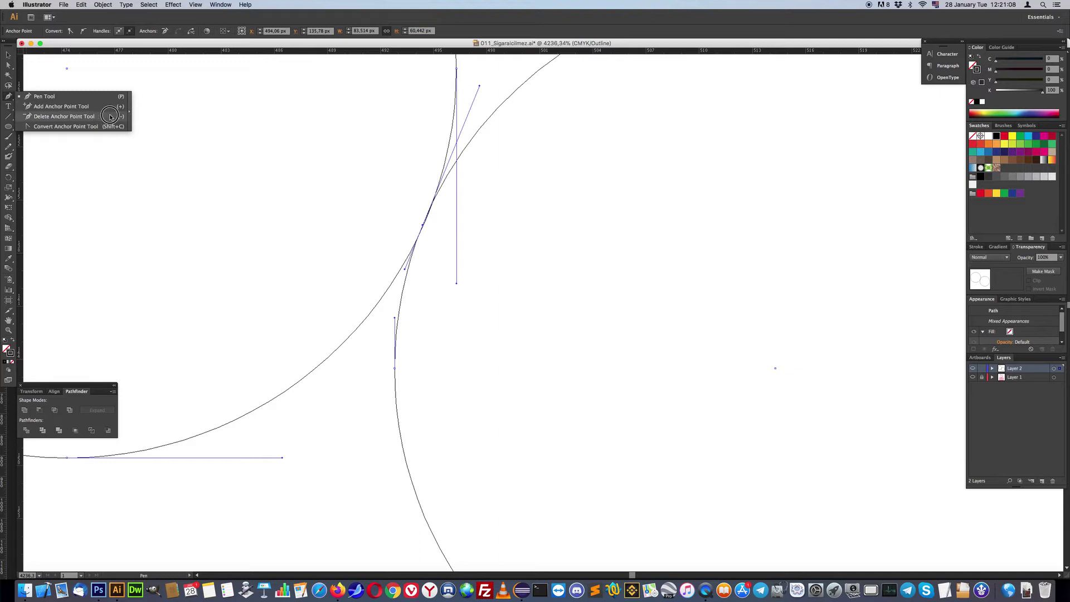
{"action": "mouse_move", "coordinate": [8, 97]}
{"action": "left_mouse_down"}
{"action": "mouse_move", "coordinate": [128, 114]}
{"action": "mouse_move", "coordinate": [129, 101]}
{"action": "left_mouse_up"}
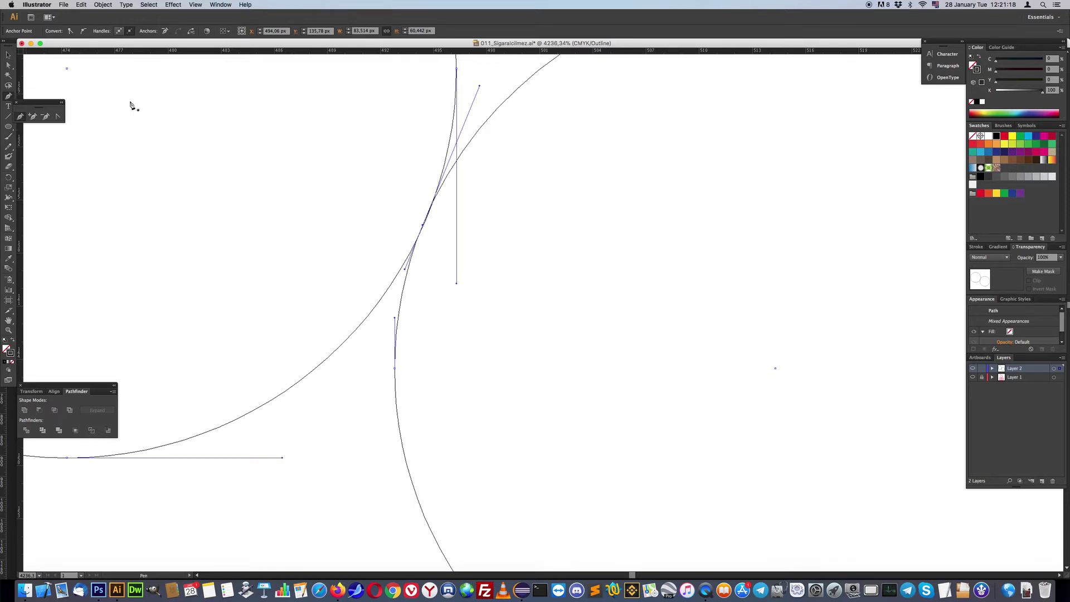
{"action": "left_click_drag", "start_coordinate": [45, 104], "coordinate": [657, 150]}
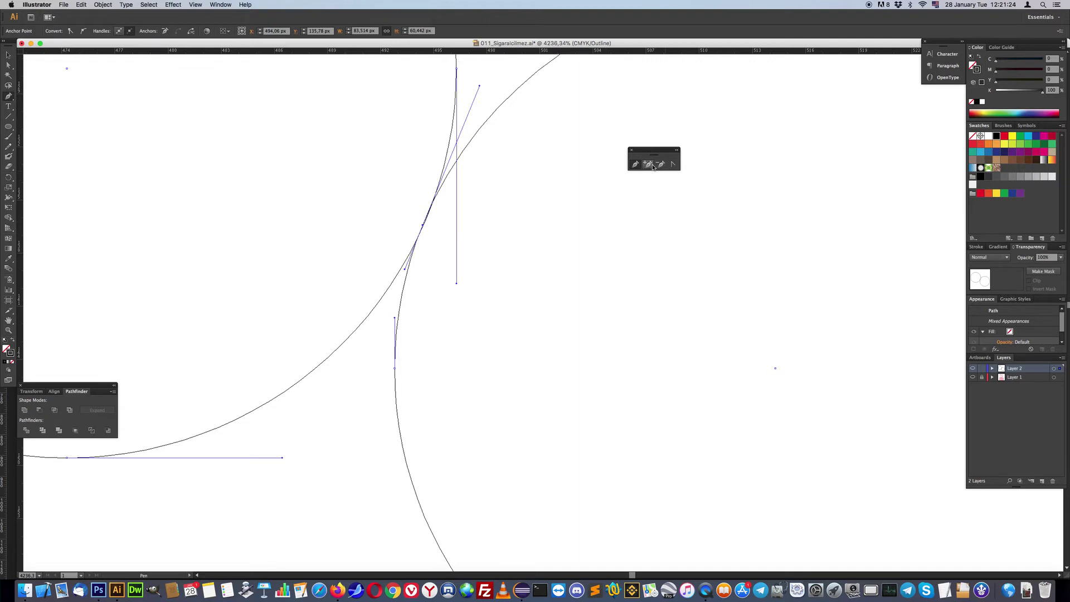
Step: Send the right-hand circle to back and add an anchor at the circles' intersection
{"action": "left_click", "coordinate": [8, 56]}
{"action": "left_click", "coordinate": [494, 113]}
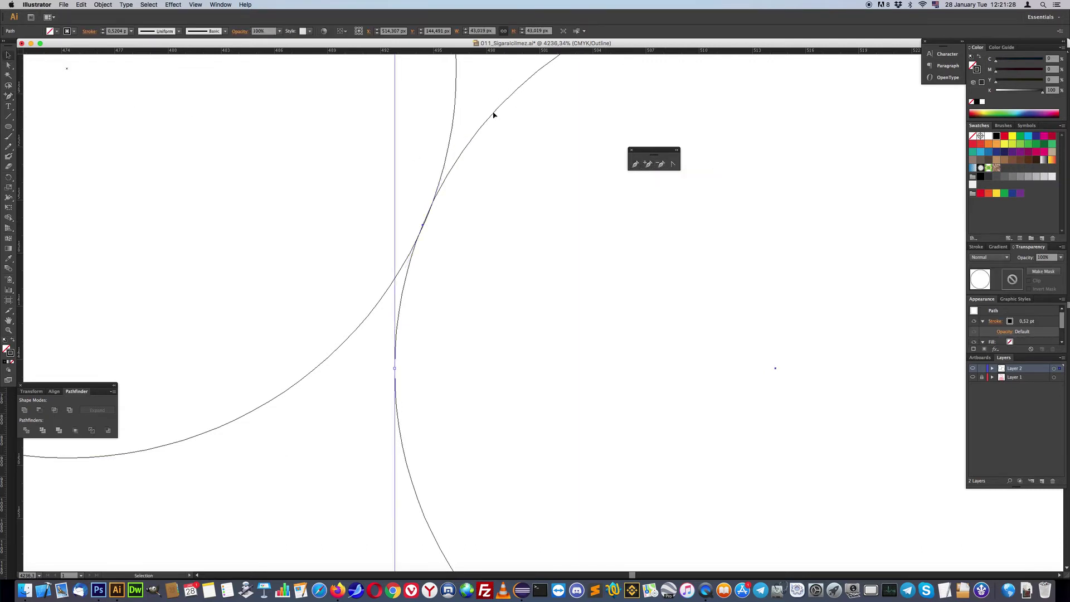
{"action": "right_click", "coordinate": [494, 115]}
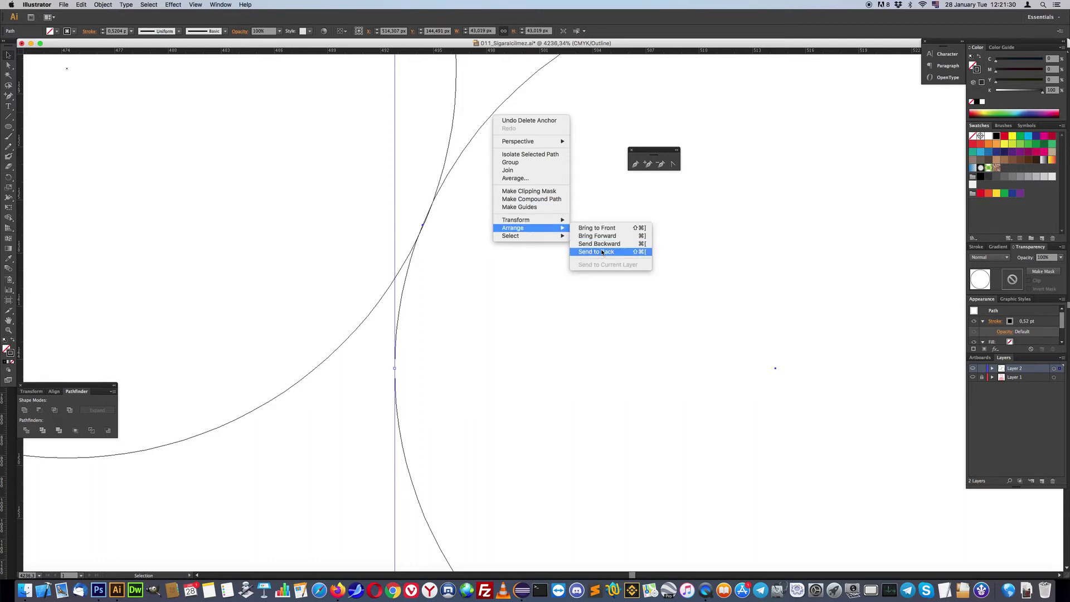
{"action": "left_click", "coordinate": [602, 252]}
{"action": "left_click", "coordinate": [648, 167]}
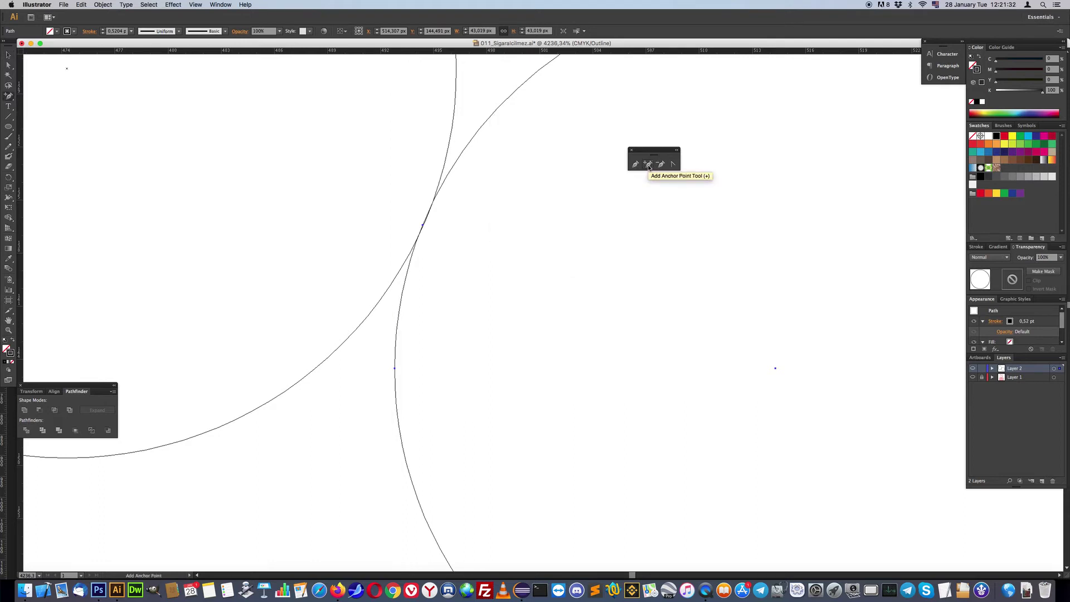
{"action": "left_click", "coordinate": [424, 225]}
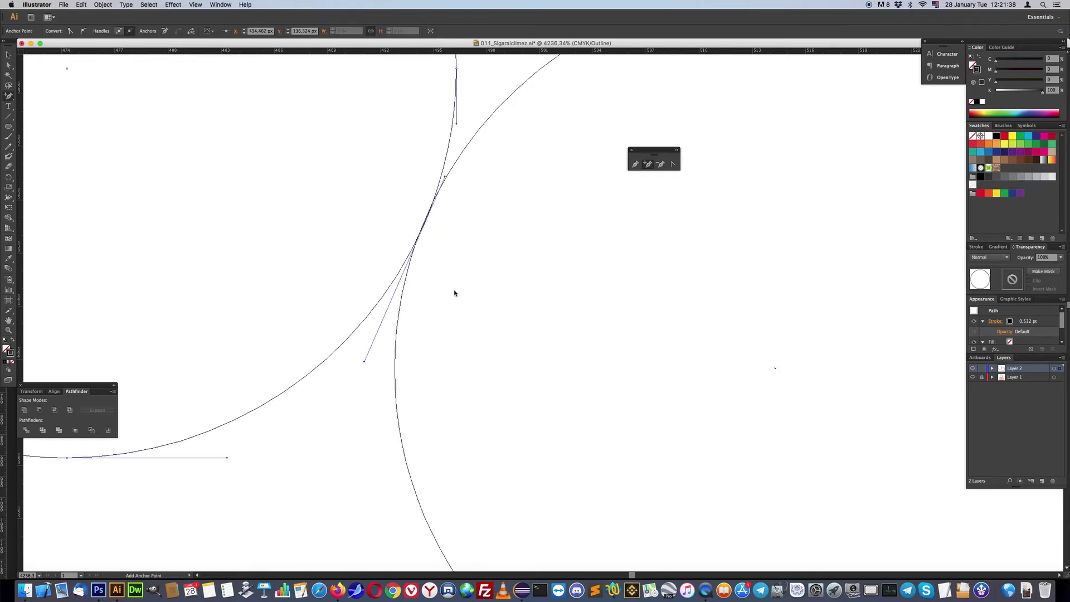
{"action": "left_click", "coordinate": [483, 313], "text": "alt+super"}
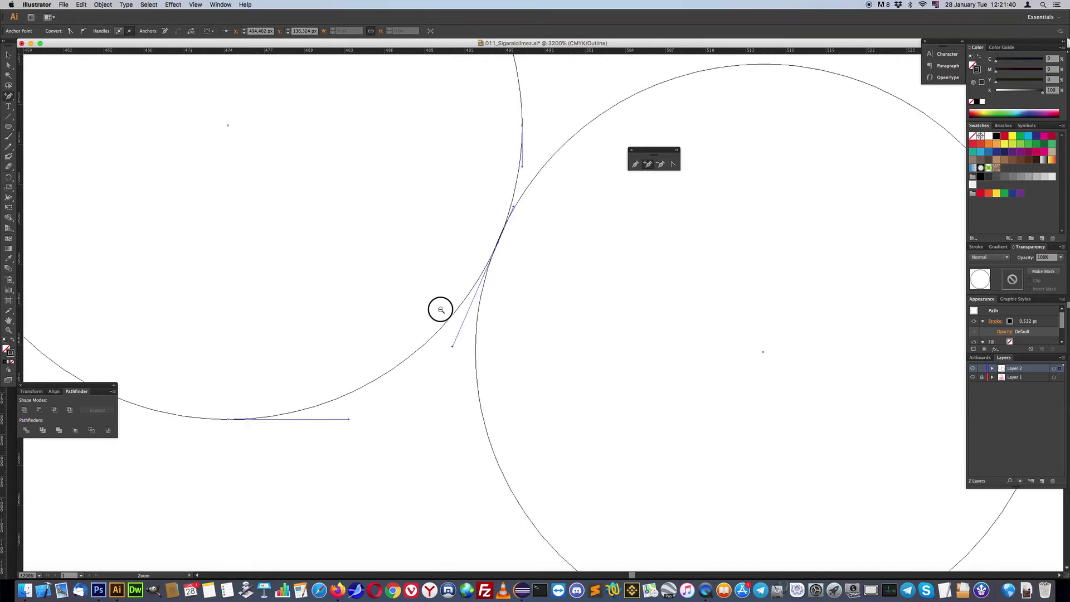
Step: In Preview, add an anchor on the left circle and delete its top anchor to open it into an arc
{"action": "left_click", "coordinate": [439, 306], "text": "alt+super"}
{"action": "left_click_drag", "start_coordinate": [442, 245], "coordinate": [430, 379]}
{"action": "key", "text": "v"}
{"action": "key", "text": "super+y"}
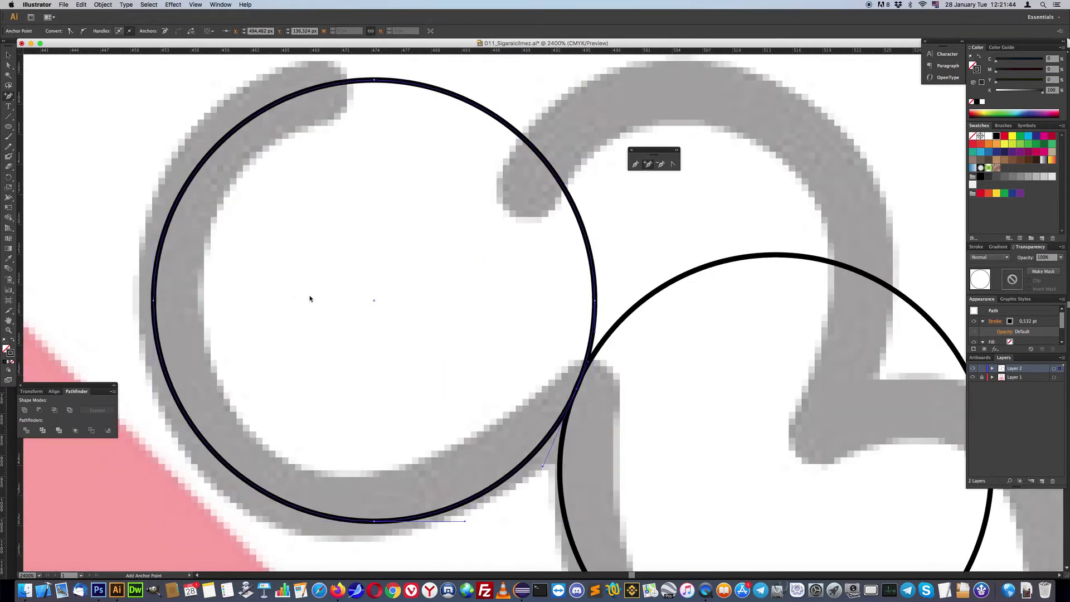
{"action": "left_click", "coordinate": [344, 85]}
{"action": "left_click", "coordinate": [9, 67]}
{"action": "left_click_drag", "start_coordinate": [363, 77], "coordinate": [396, 106]}
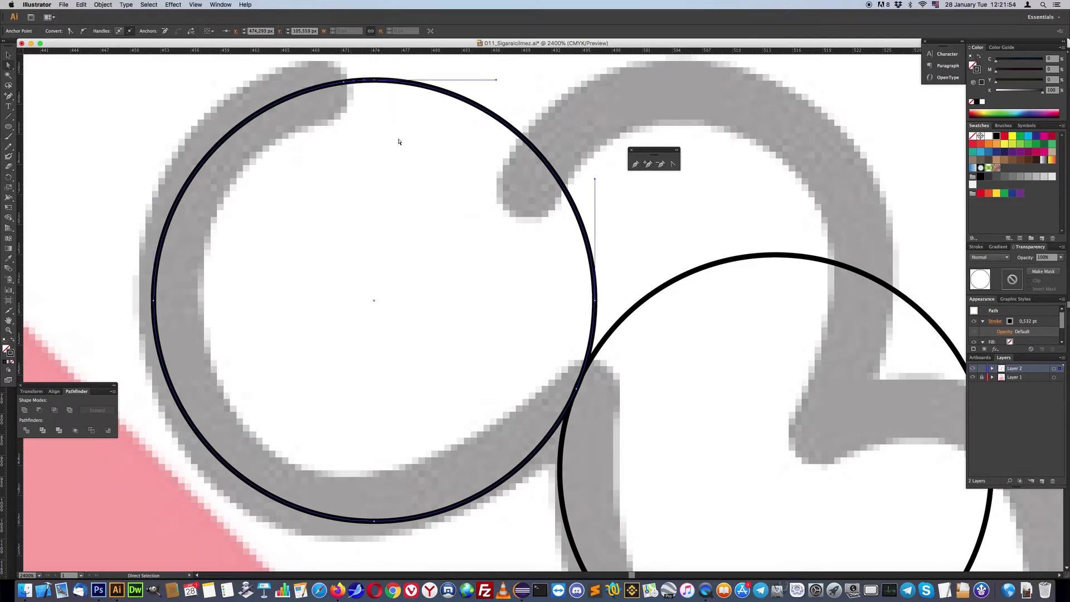
{"action": "key", "text": "BackSpace"}
{"action": "left_click", "coordinate": [594, 301]}
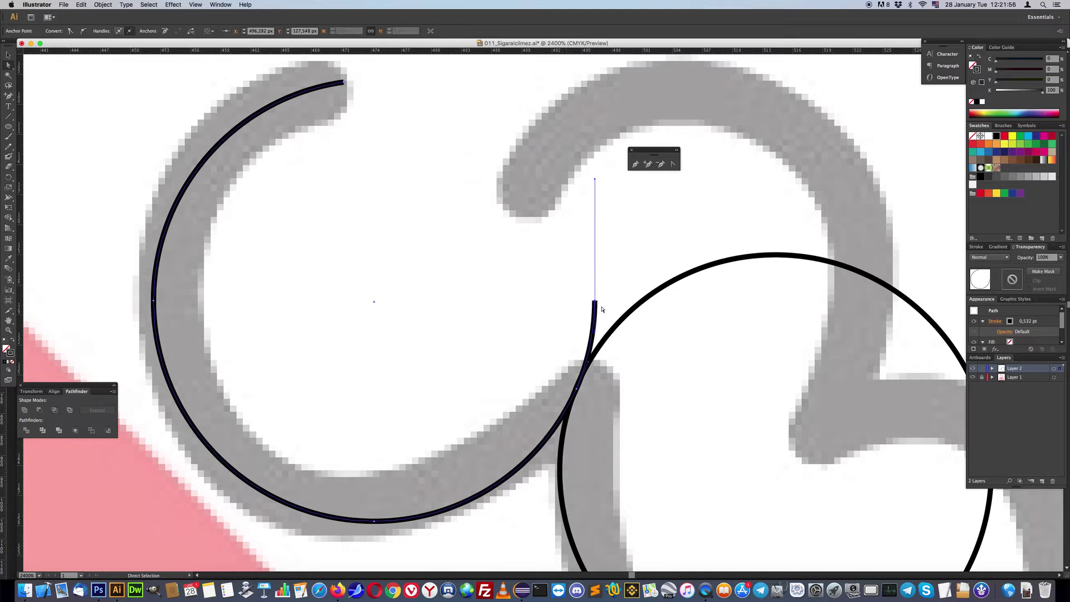
Step: Add an anchor point on the right circle's lower-right side
{"action": "left_click_drag", "start_coordinate": [600, 308], "coordinate": [630, 345]}
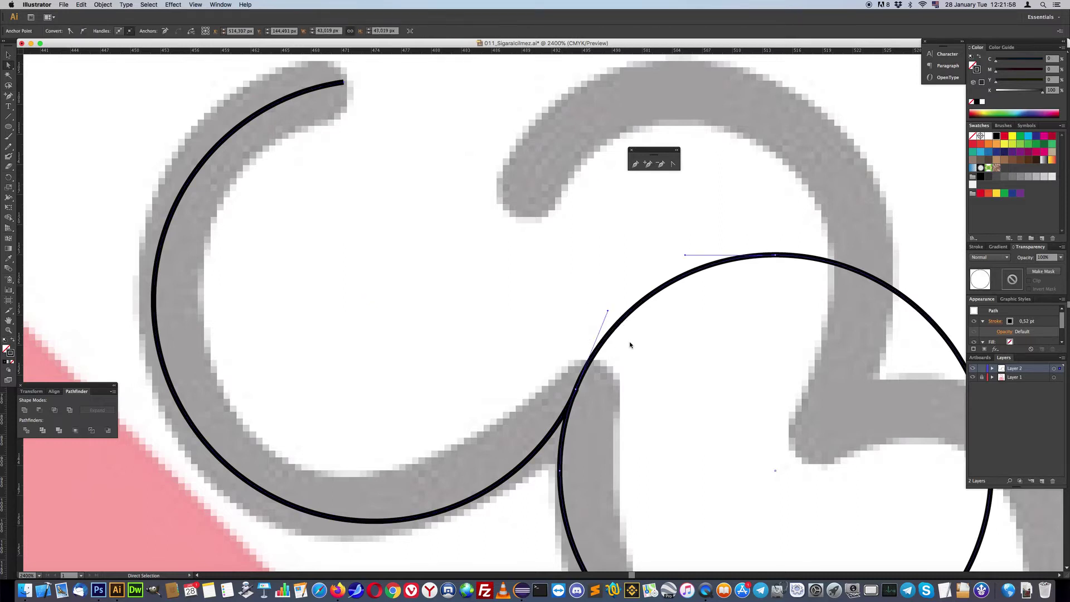
{"action": "left_click_drag", "start_coordinate": [630, 345], "coordinate": [342, 186]}
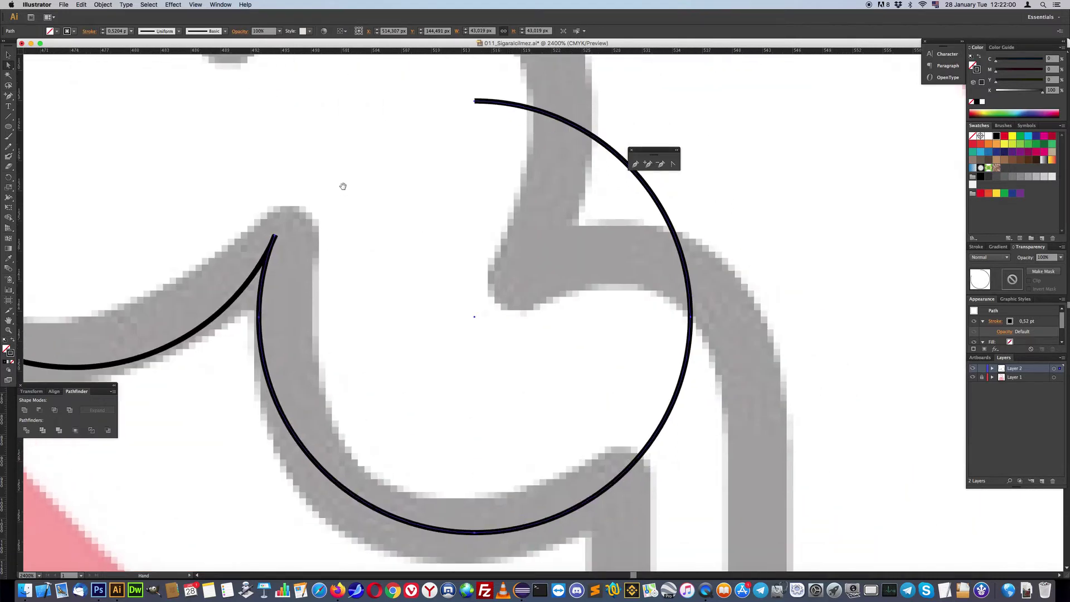
{"action": "scroll", "coordinate": [367, 218], "scroll_direction": "right", "scroll_amount": 2}
{"action": "scroll", "coordinate": [367, 217], "scroll_direction": "down", "scroll_amount": 1}
{"action": "key", "text": "plus"}
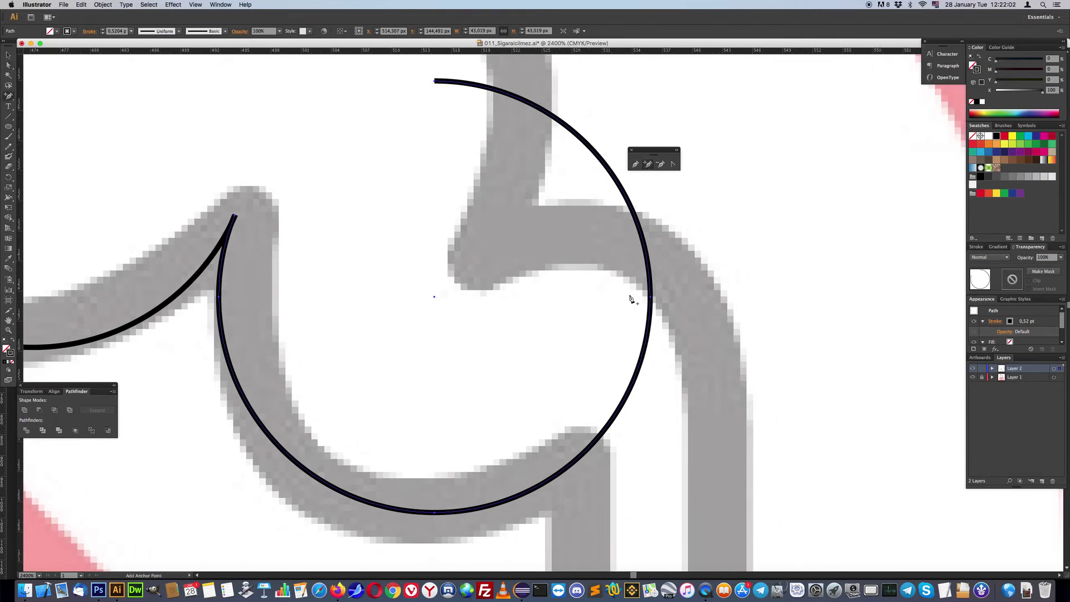
{"action": "scroll", "coordinate": [578, 468], "scroll_direction": "down", "scroll_amount": 4}
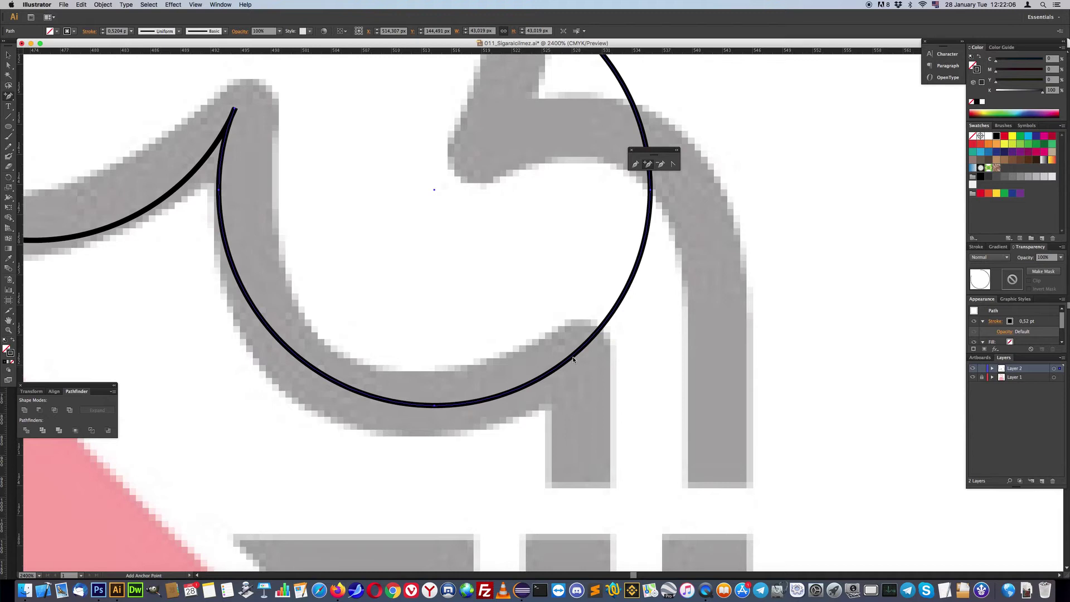
{"action": "left_click", "coordinate": [572, 359]}
Step: Delete the right circle's top anchor and right-hand segment, leaving an open arc
{"action": "left_click_drag", "start_coordinate": [572, 359], "coordinate": [566, 416]}
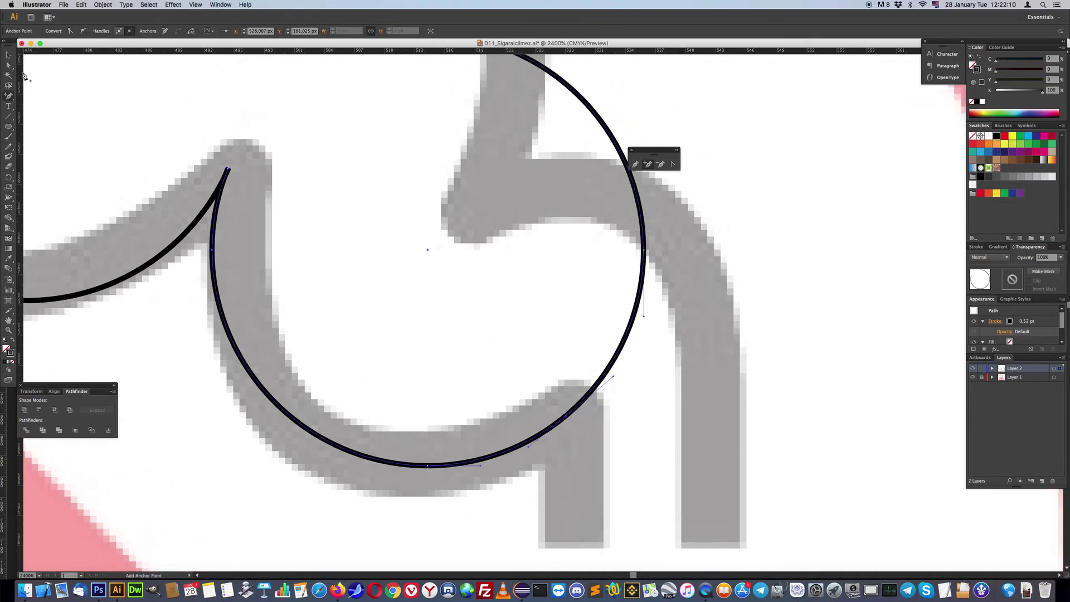
{"action": "left_click_drag", "start_coordinate": [430, 79], "coordinate": [450, 180]}
{"action": "left_click_drag", "start_coordinate": [443, 115], "coordinate": [463, 155]}
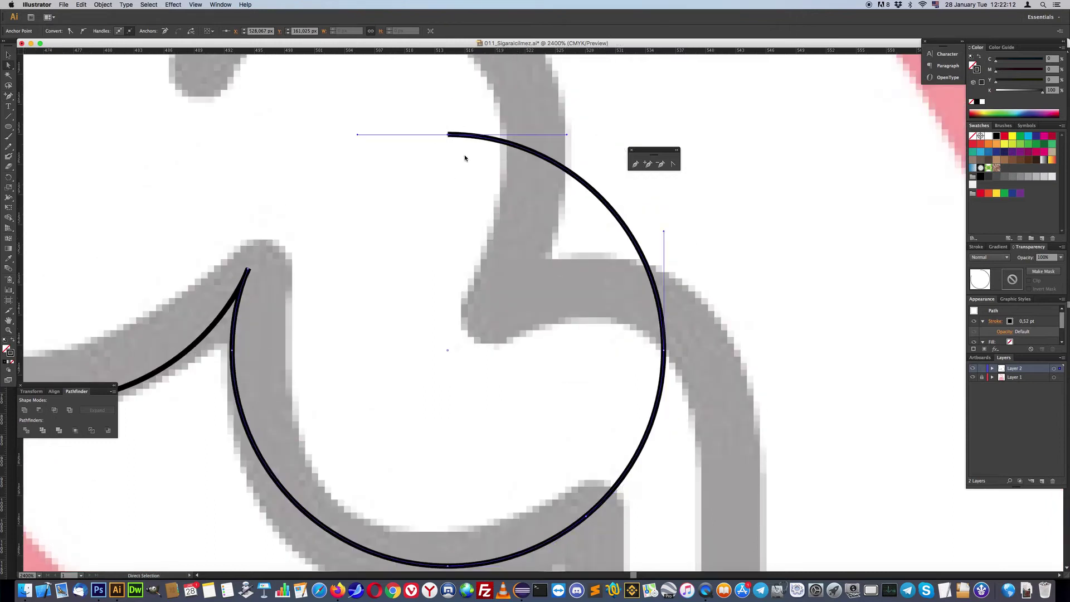
{"action": "key", "text": "Delete"}
{"action": "left_click_drag", "start_coordinate": [544, 269], "coordinate": [470, 215]}
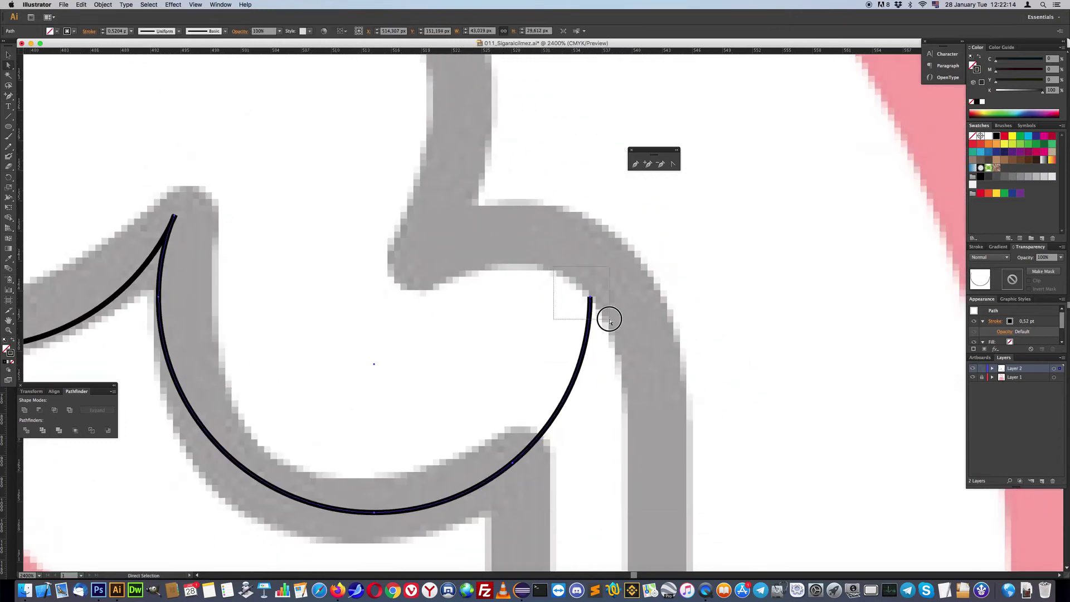
{"action": "left_click_drag", "start_coordinate": [553, 273], "coordinate": [610, 322]}
{"action": "key", "text": "Delete"}
{"action": "left_click_drag", "start_coordinate": [596, 222], "coordinate": [616, 83]}
Step: Extend the arc's right end with a straight segment down along the grey stroke
{"action": "left_click", "coordinate": [634, 163]}
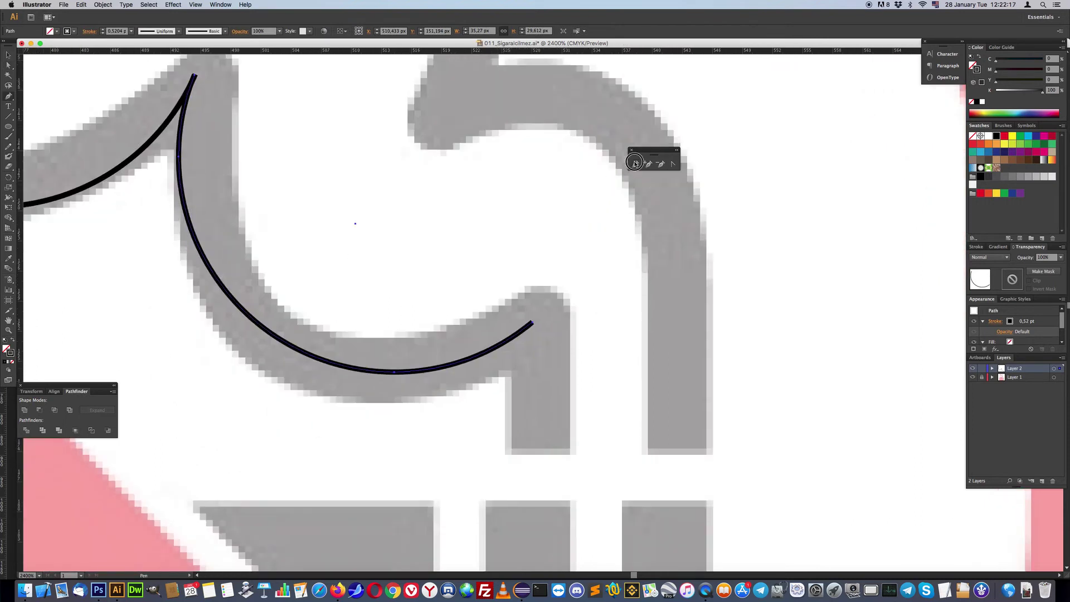
{"action": "left_click", "coordinate": [533, 324]}
{"action": "left_click", "coordinate": [544, 454], "text": "shift"}
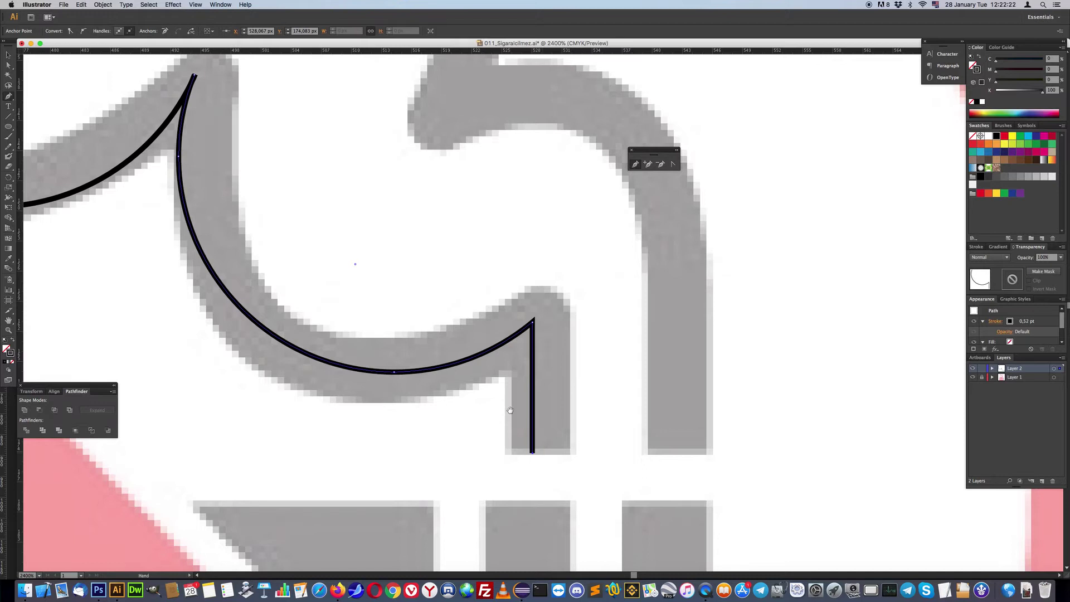
{"action": "left_click_drag", "start_coordinate": [528, 425], "coordinate": [643, 422]}
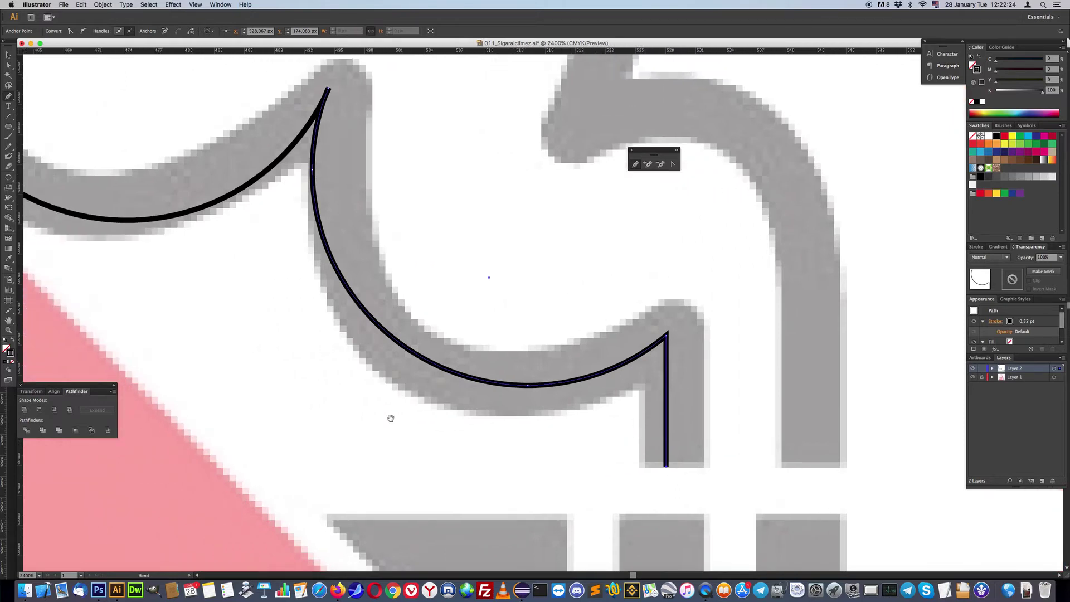
{"action": "left_click_drag", "start_coordinate": [384, 419], "coordinate": [464, 466]}
{"action": "left_click_drag", "start_coordinate": [354, 333], "coordinate": [373, 366]}
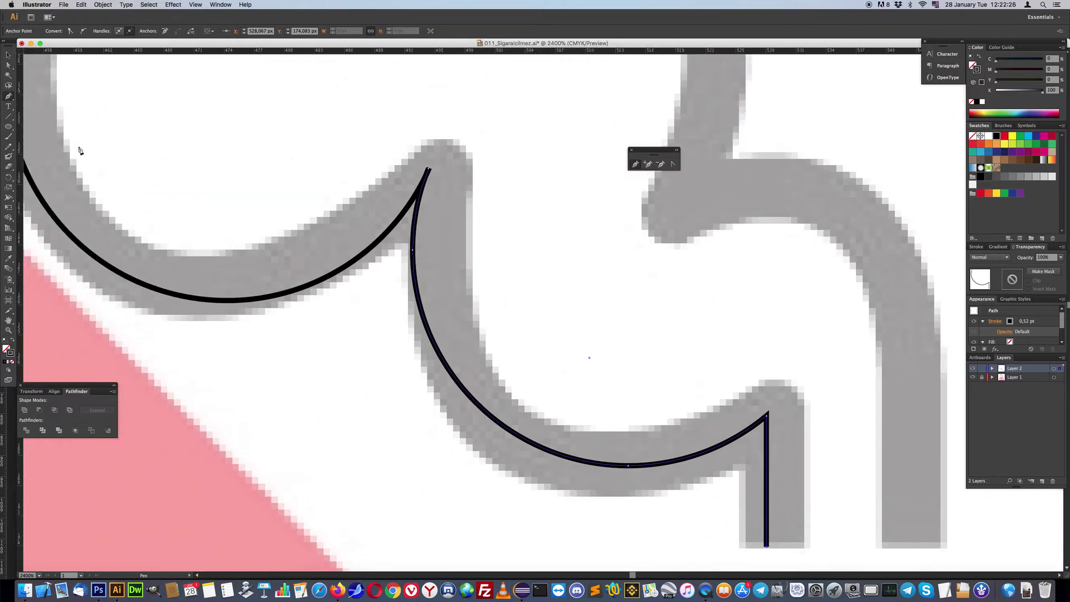
{"action": "left_click", "coordinate": [8, 54]}
{"action": "left_click", "coordinate": [344, 236]}
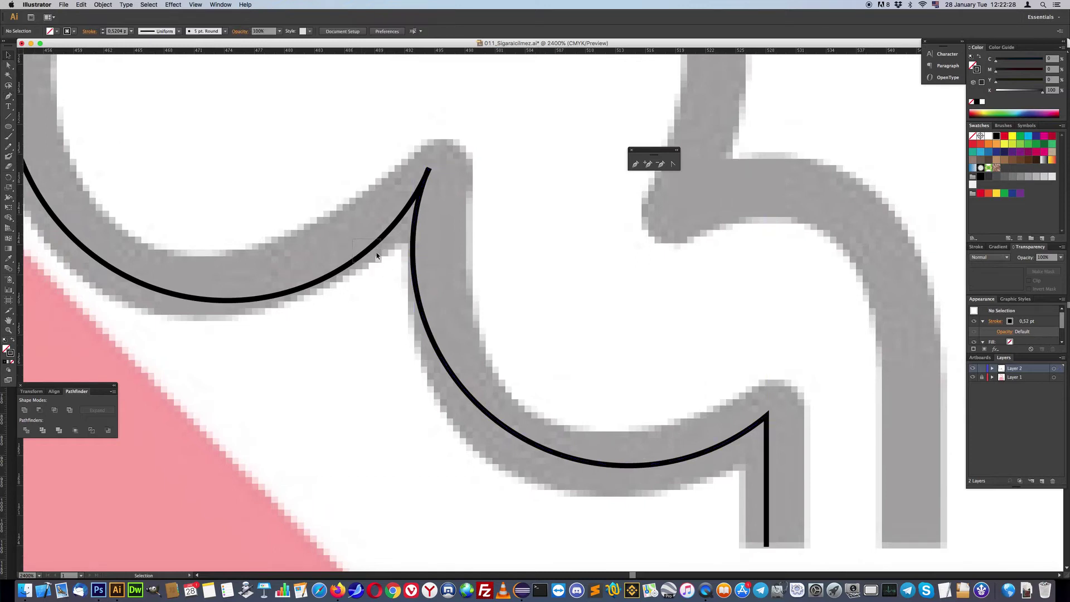
Step: Nudge the left arc leftward and join its endpoint to the right path with the Pen
{"action": "left_click", "coordinate": [374, 244]}
{"action": "left_click_drag", "start_coordinate": [375, 244], "coordinate": [344, 243]}
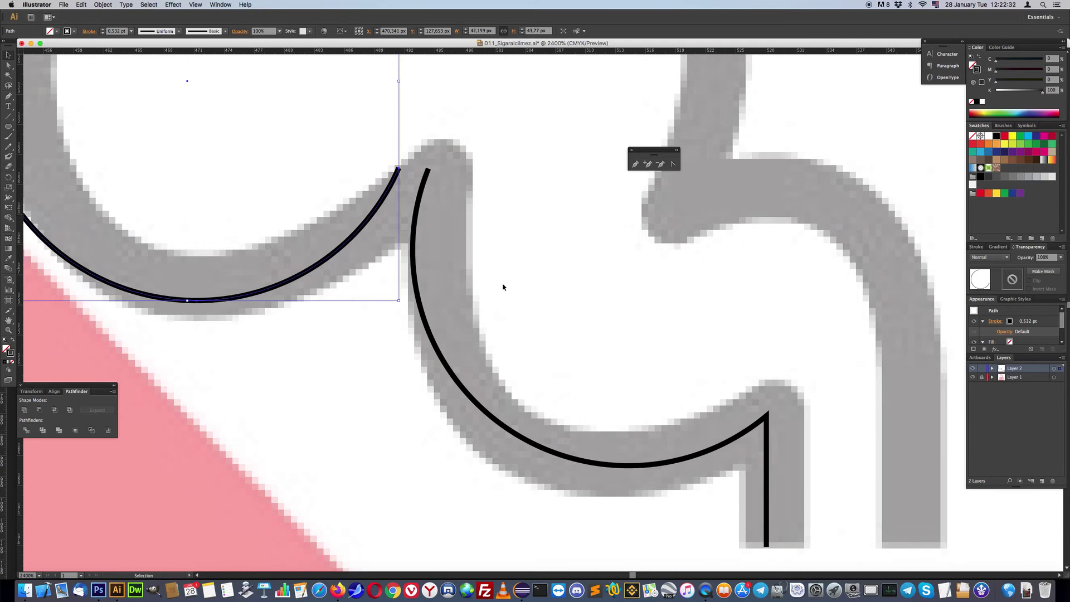
{"action": "left_click", "coordinate": [635, 164]}
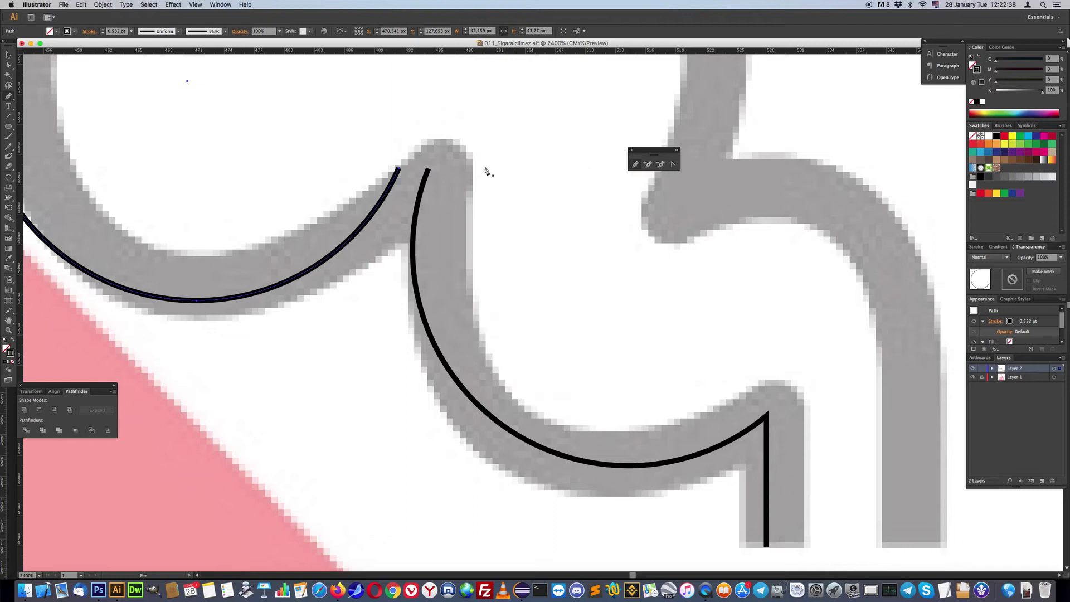
{"action": "left_click", "coordinate": [399, 169]}
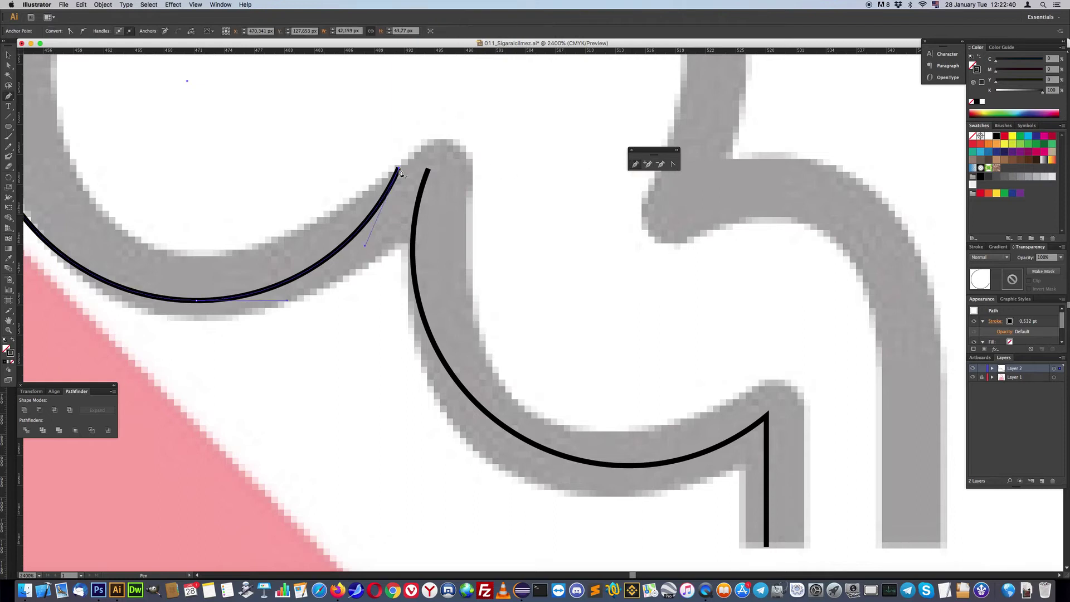
{"action": "left_click", "coordinate": [429, 170]}
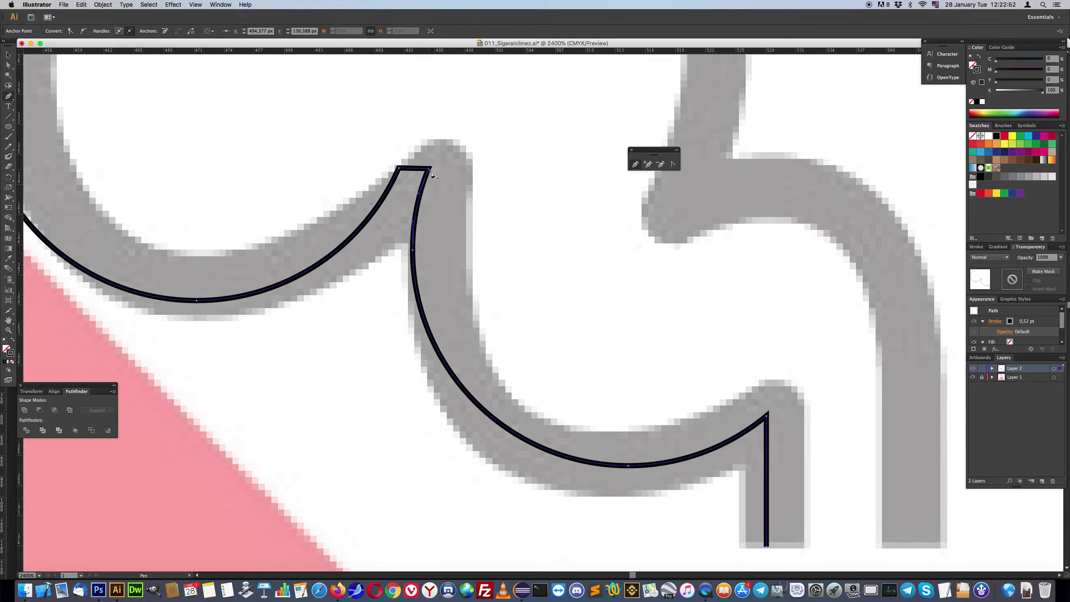
Step: At 6400% zoom, move the flat top corner's left anchor onto the right one, forming a sharp tip
{"action": "left_click_drag", "start_coordinate": [214, 137], "coordinate": [363, 218]}
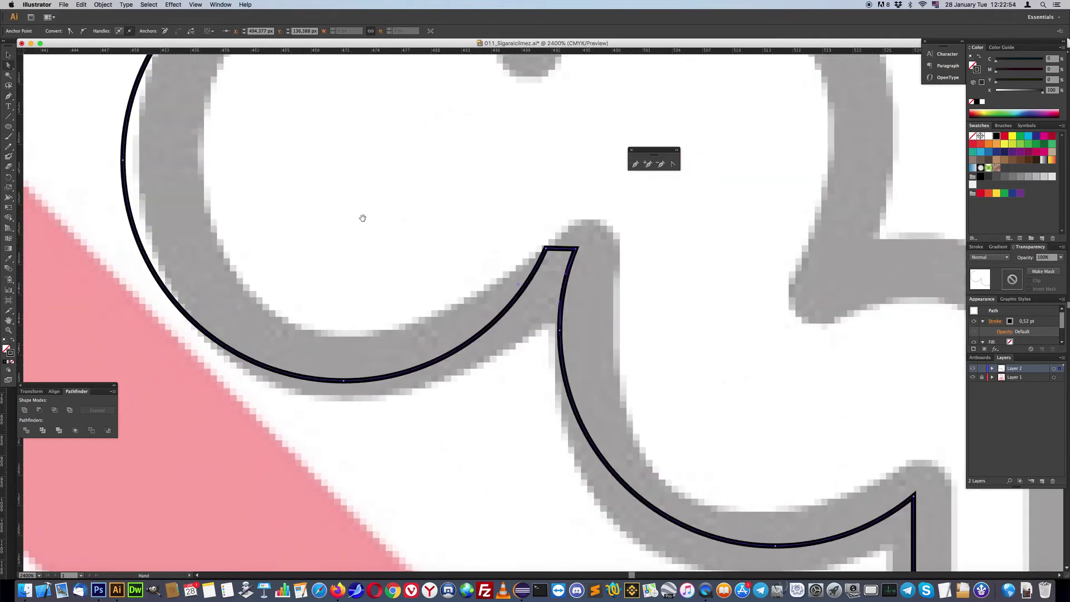
{"action": "key", "text": "super+minus"}
{"action": "left_click_drag", "start_coordinate": [327, 89], "coordinate": [620, 439]}
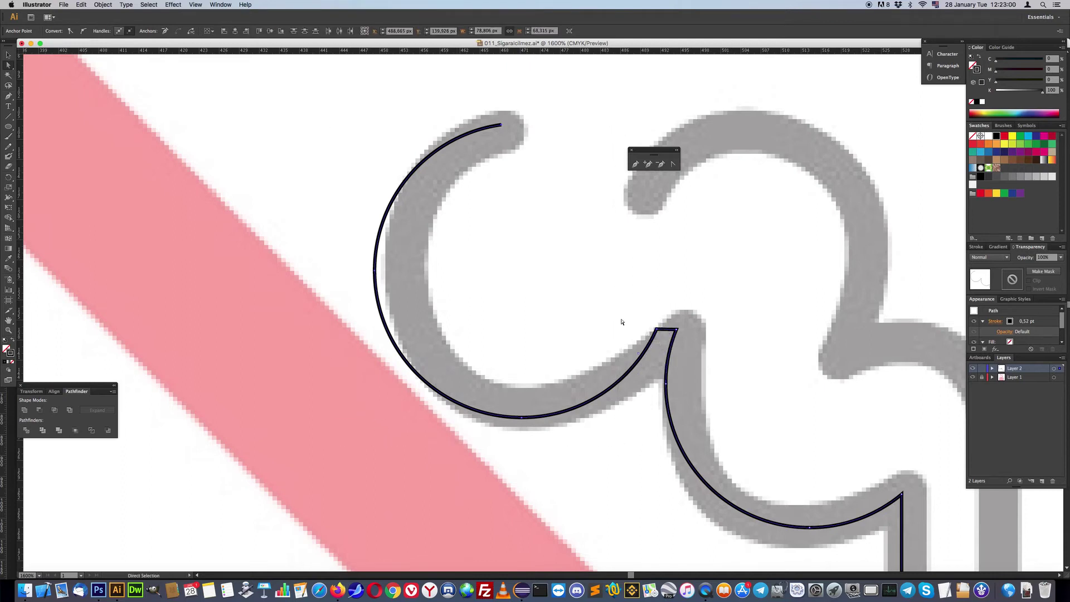
{"action": "left_click_drag", "start_coordinate": [485, 165], "coordinate": [375, 131]}
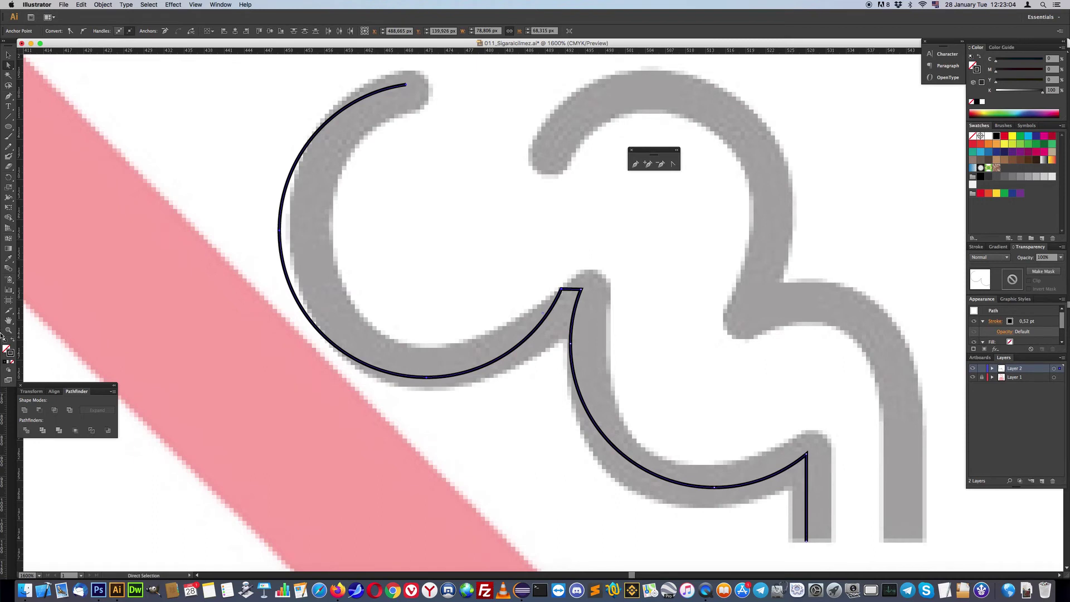
{"action": "left_click", "coordinate": [8, 330]}
{"action": "left_click_drag", "start_coordinate": [543, 270], "coordinate": [627, 368]}
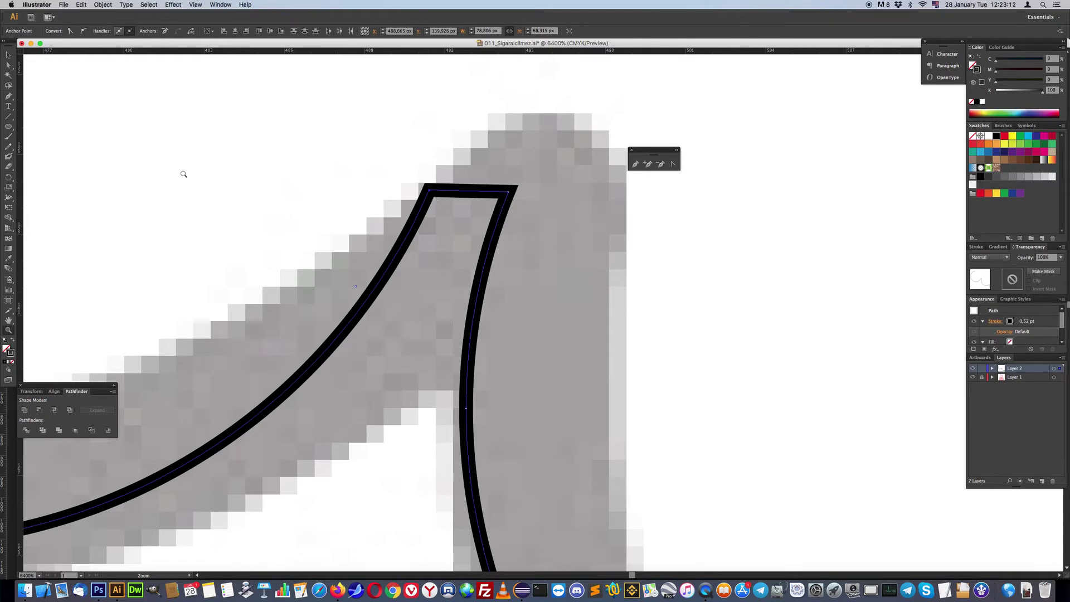
{"action": "key", "text": "a"}
{"action": "left_click_drag", "start_coordinate": [430, 193], "coordinate": [507, 201]}
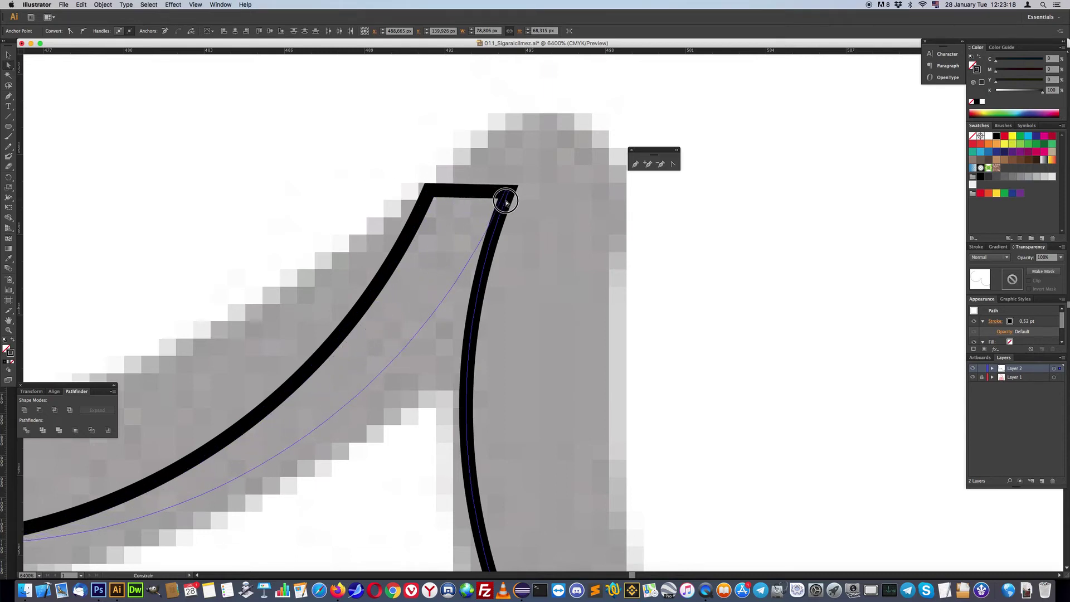
{"action": "left_click_drag", "start_coordinate": [507, 202], "coordinate": [507, 199]}
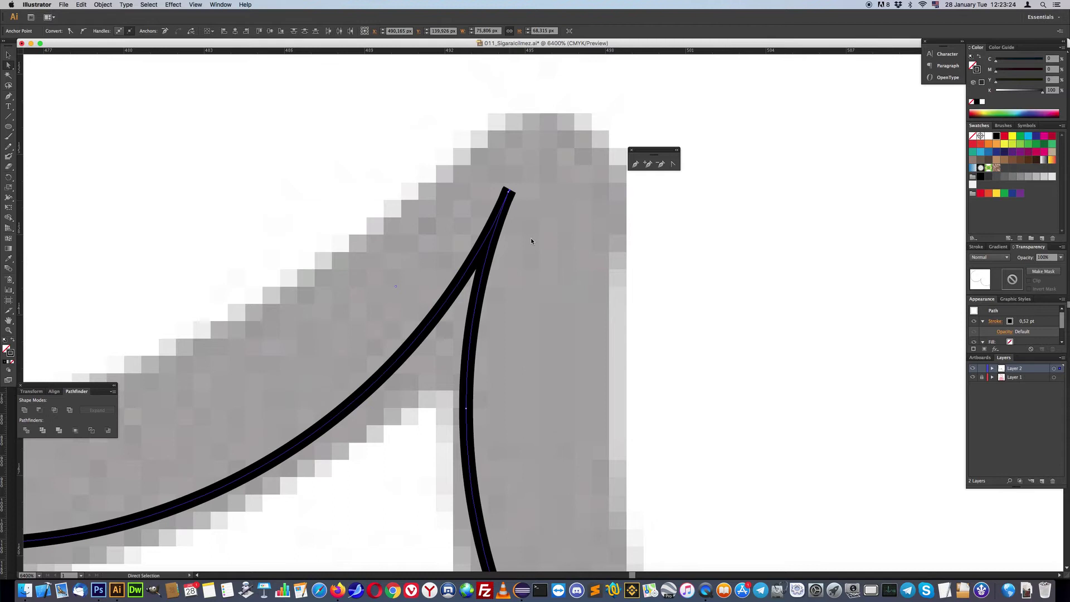
{"action": "scroll", "coordinate": [530, 239], "scroll_direction": "down", "scroll_amount": 2}
{"action": "scroll", "coordinate": [543, 239], "scroll_direction": "down", "scroll_amount": 2}
{"action": "scroll", "coordinate": [543, 239], "scroll_direction": "down", "scroll_amount": 2}
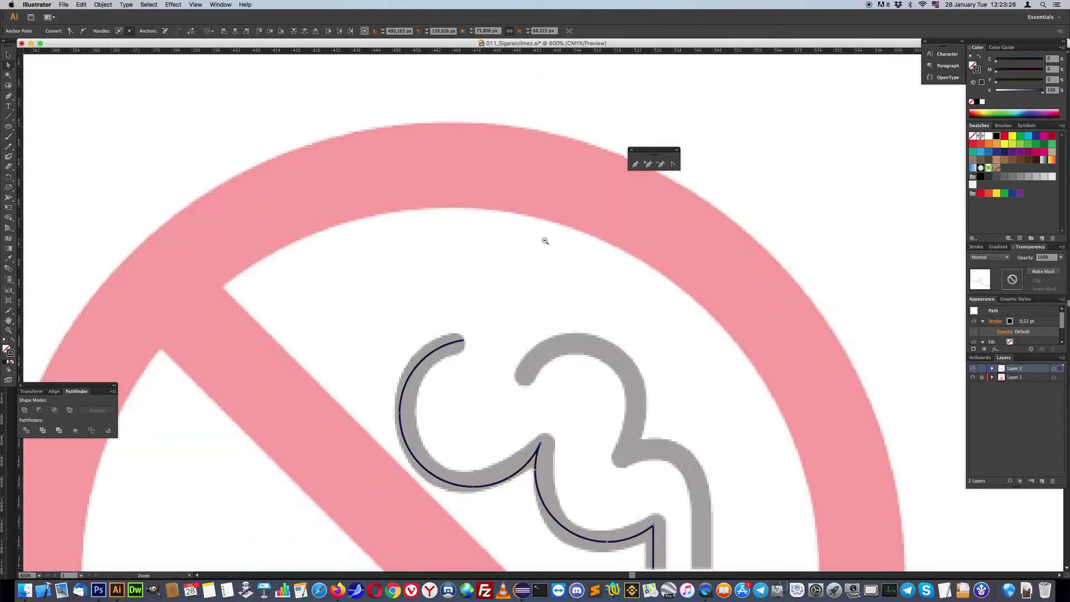
Step: Draw a circle over the upper smoke curl, sized to match it
{"action": "scroll", "coordinate": [463, 170], "scroll_direction": "down", "scroll_amount": 3}
{"action": "scroll", "coordinate": [462, 170], "scroll_direction": "right", "scroll_amount": 2}
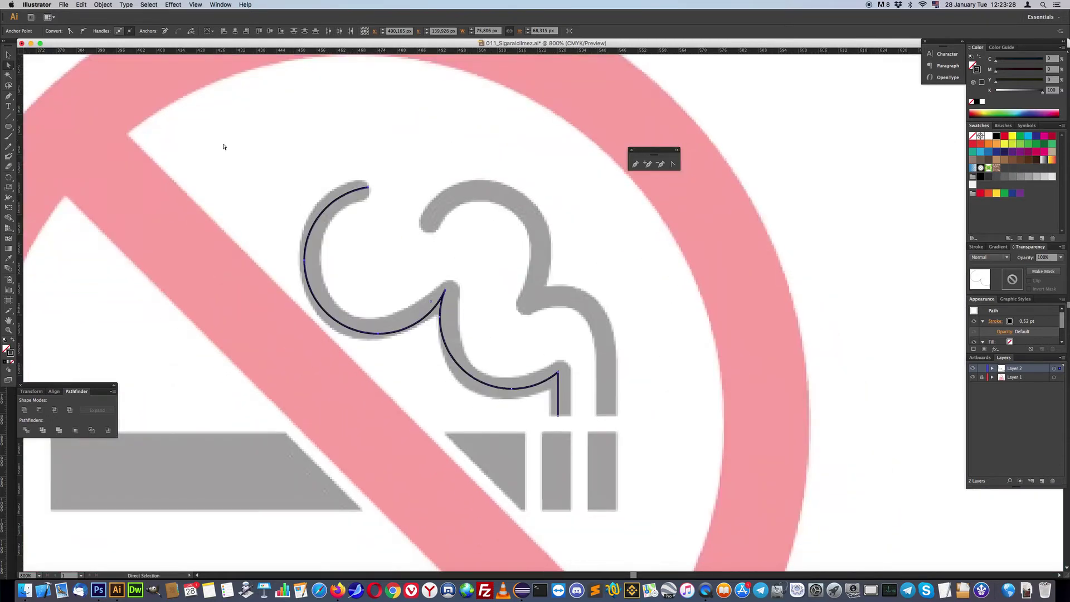
{"action": "left_click", "coordinate": [8, 127]}
{"action": "left_click_drag", "start_coordinate": [478, 247], "coordinate": [524, 312]}
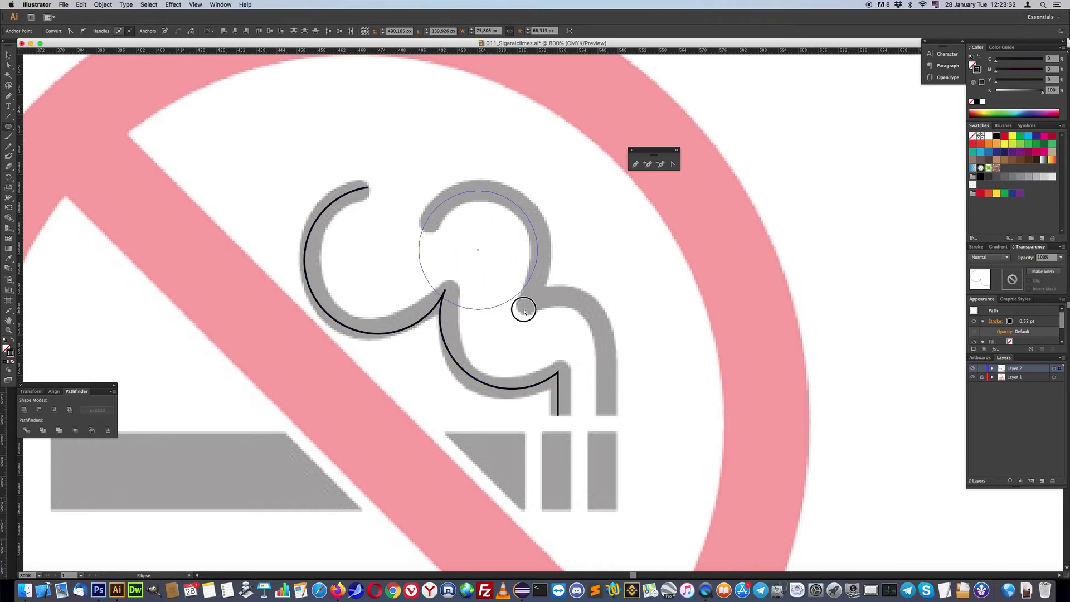
{"action": "left_click_drag", "start_coordinate": [524, 312], "coordinate": [525, 313]}
{"action": "key", "text": "v"}
{"action": "left_click_drag", "start_coordinate": [538, 310], "coordinate": [546, 317]}
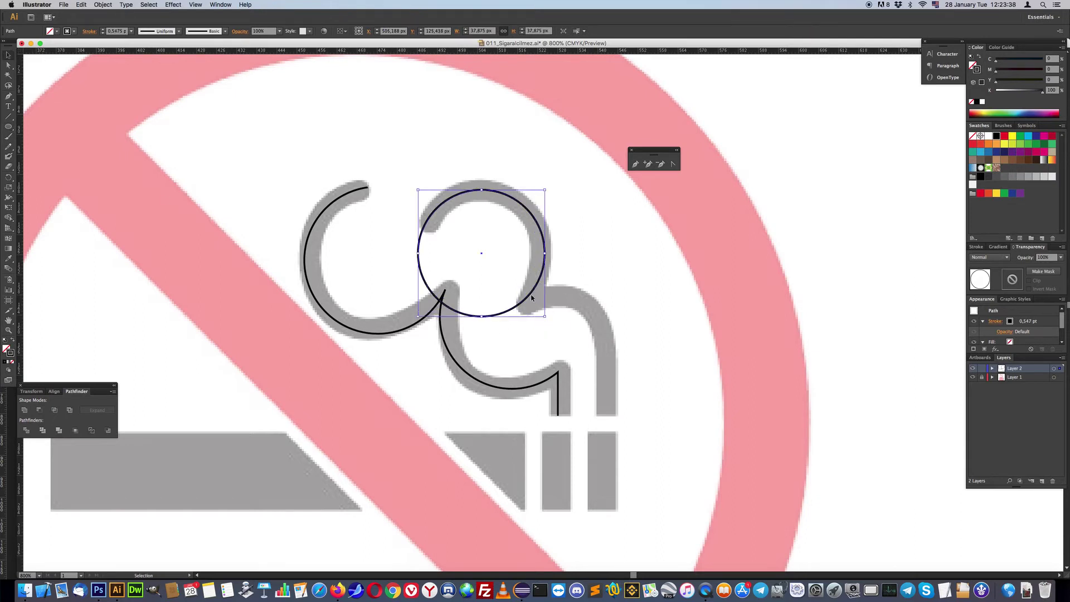
Step: Duplicate the circle onto the lower-right curl and shrink it slightly to fit
{"action": "left_click_drag", "start_coordinate": [533, 299], "coordinate": [620, 382]}
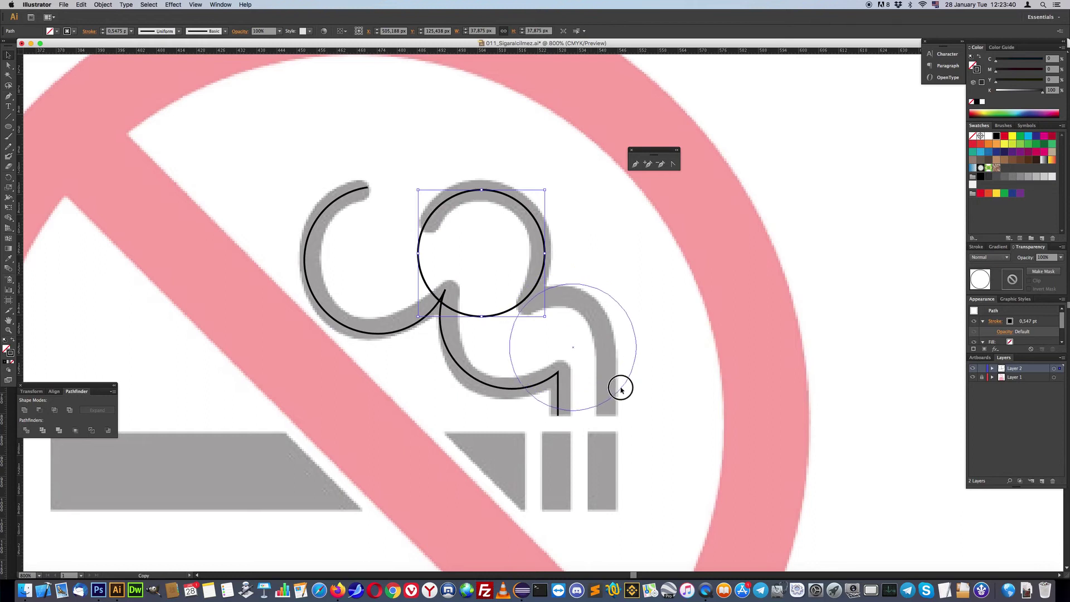
{"action": "left_click_drag", "start_coordinate": [620, 382], "coordinate": [607, 394]}
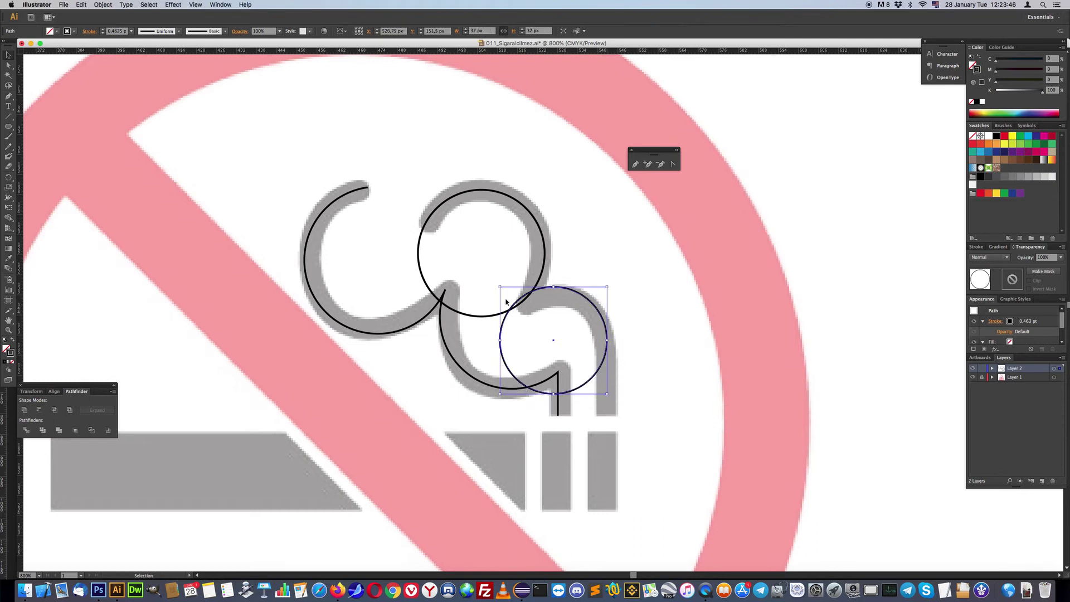
{"action": "left_click_drag", "start_coordinate": [499, 288], "coordinate": [503, 291]}
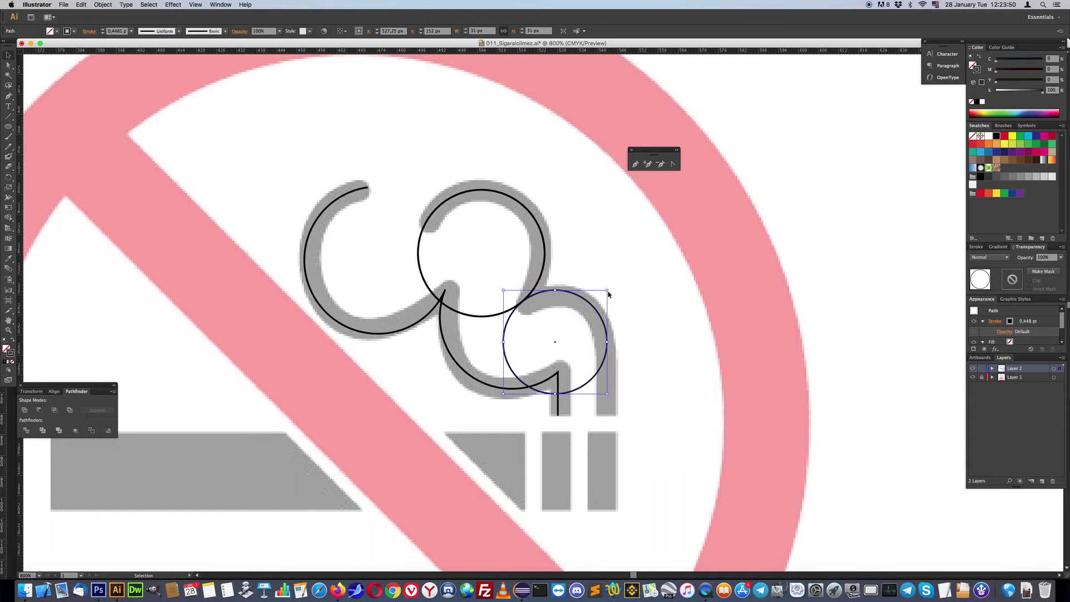
{"action": "left_click_drag", "start_coordinate": [607, 290], "coordinate": [604, 292]}
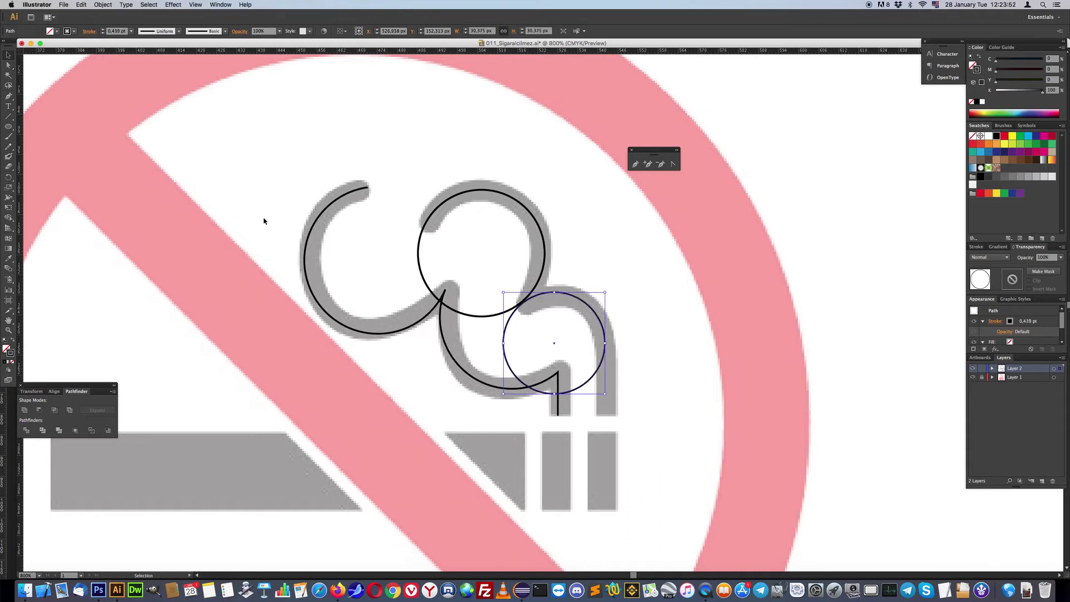
{"action": "left_click", "coordinate": [9, 330]}
{"action": "left_click_drag", "start_coordinate": [411, 155], "coordinate": [685, 411]}
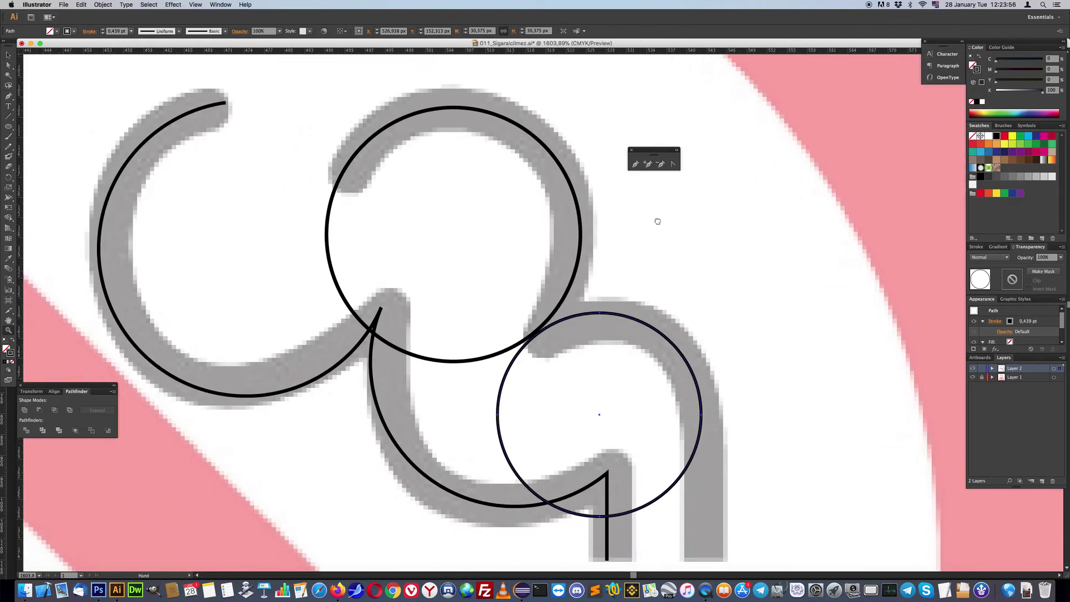
Step: Add two anchors to the upper circle and delete its left arc and leftover segment
{"action": "left_click", "coordinate": [648, 166]}
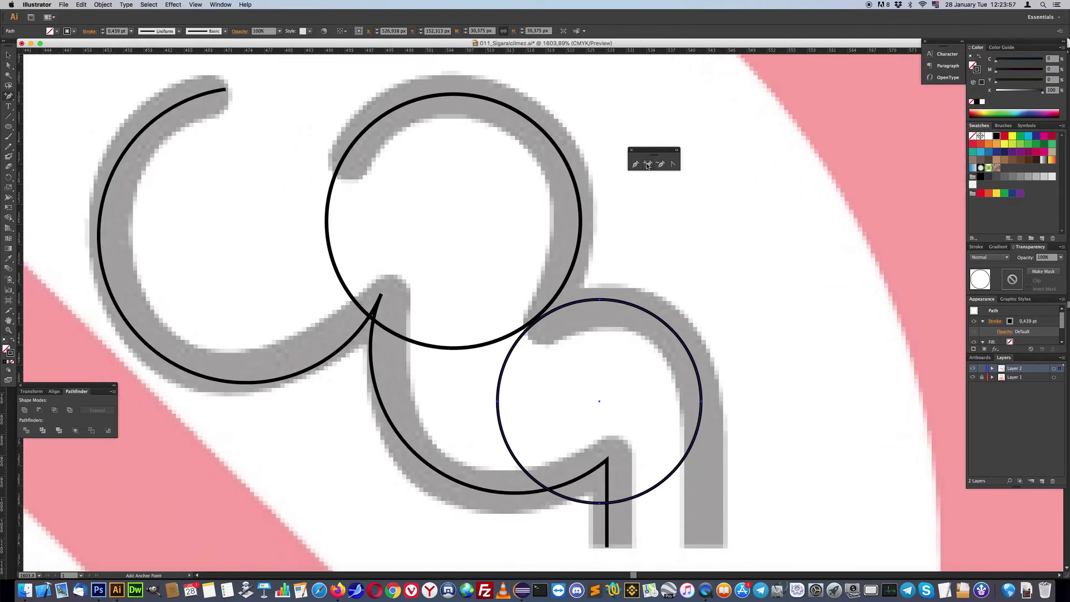
{"action": "left_click", "coordinate": [342, 164]}
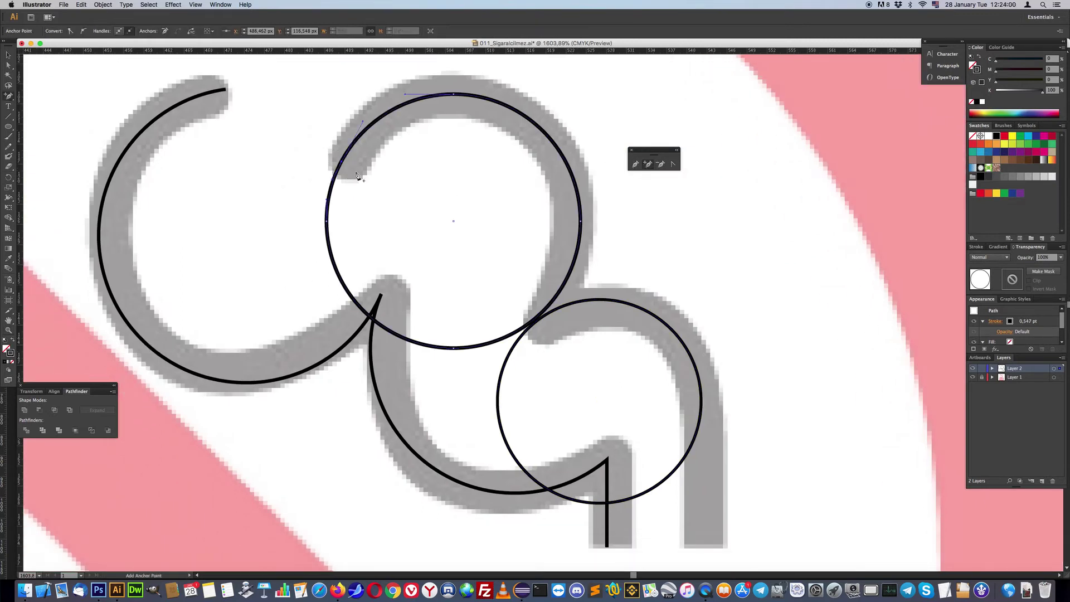
{"action": "left_click", "coordinate": [536, 315]}
{"action": "key", "text": "a"}
{"action": "left_click", "coordinate": [323, 221]}
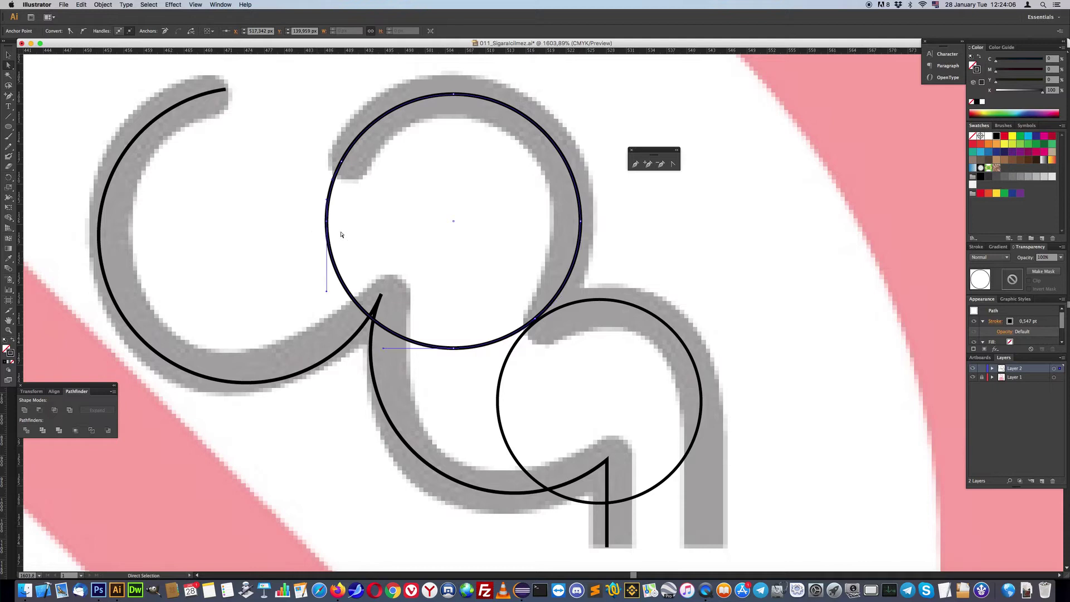
{"action": "key", "text": "Delete"}
{"action": "left_click_drag", "start_coordinate": [431, 327], "coordinate": [456, 363]}
{"action": "key", "text": "Delete"}
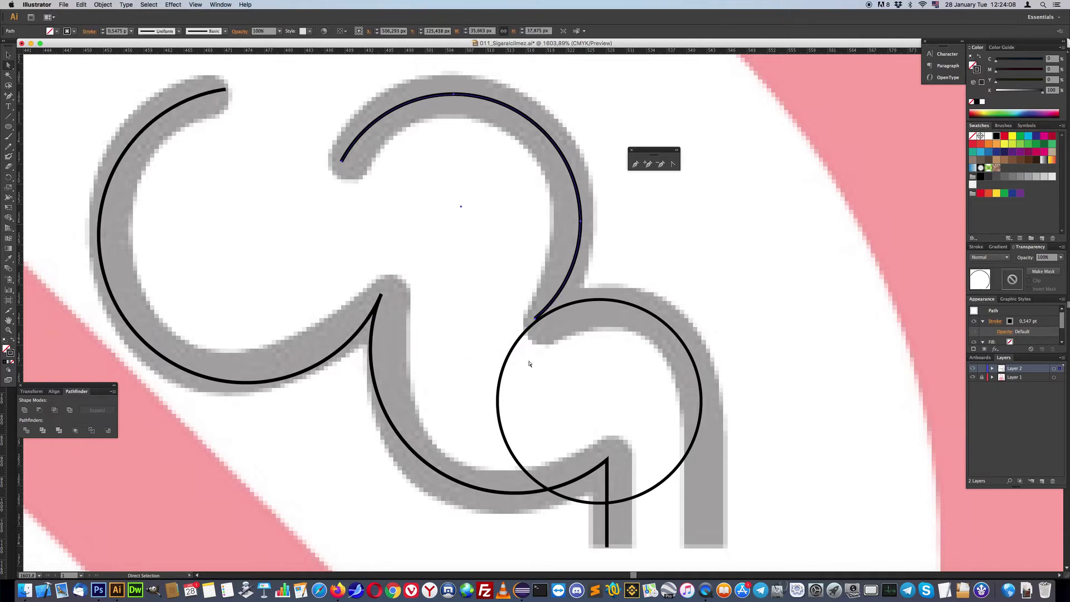
Step: Add an anchor to the lower circle and delete its upper-left and lower-right segments
{"action": "left_click", "coordinate": [647, 163]}
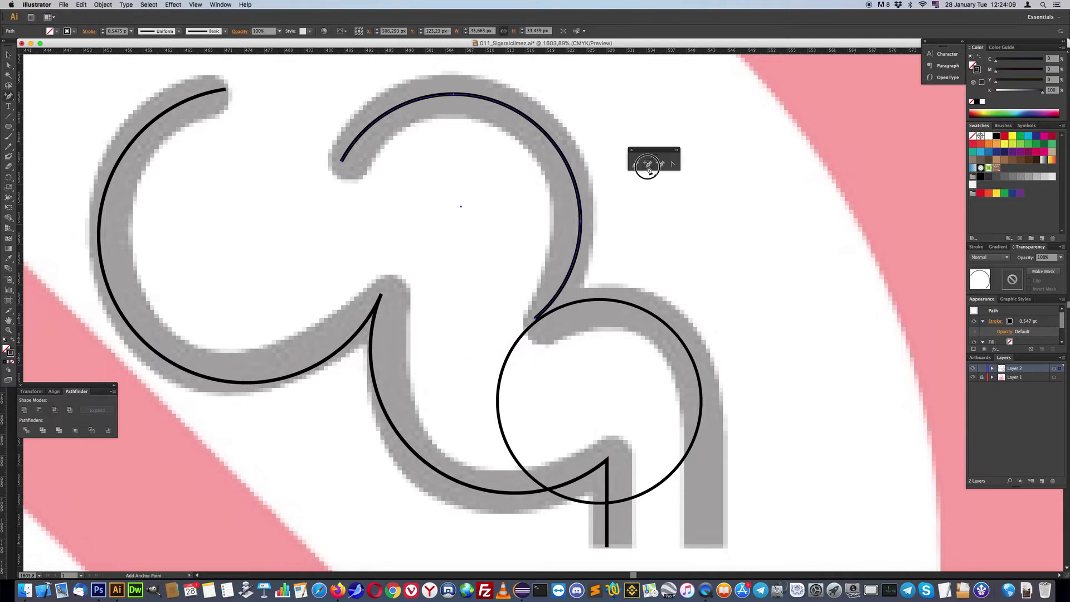
{"action": "left_click", "coordinate": [538, 325]}
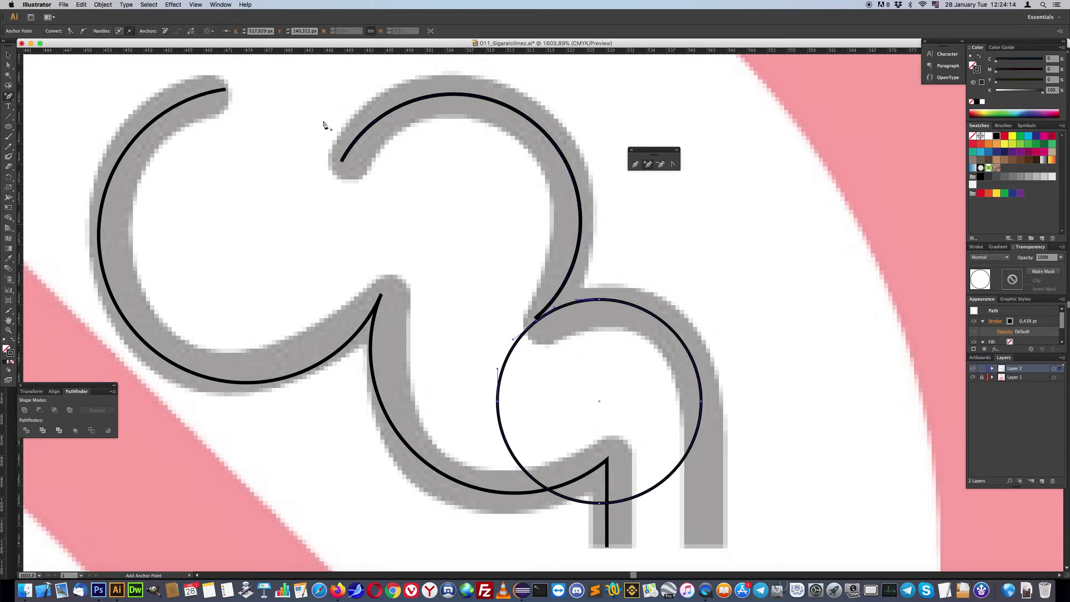
{"action": "left_click", "coordinate": [8, 66]}
{"action": "mouse_move", "coordinate": [488, 339]}
{"action": "left_mouse_down"}
{"action": "mouse_move", "coordinate": [531, 396]}
{"action": "mouse_move", "coordinate": [521, 432]}
{"action": "left_mouse_up"}
{"action": "key", "text": "Delete"}
{"action": "key", "text": "Delete"}
{"action": "left_click_drag", "start_coordinate": [588, 500], "coordinate": [612, 518]}
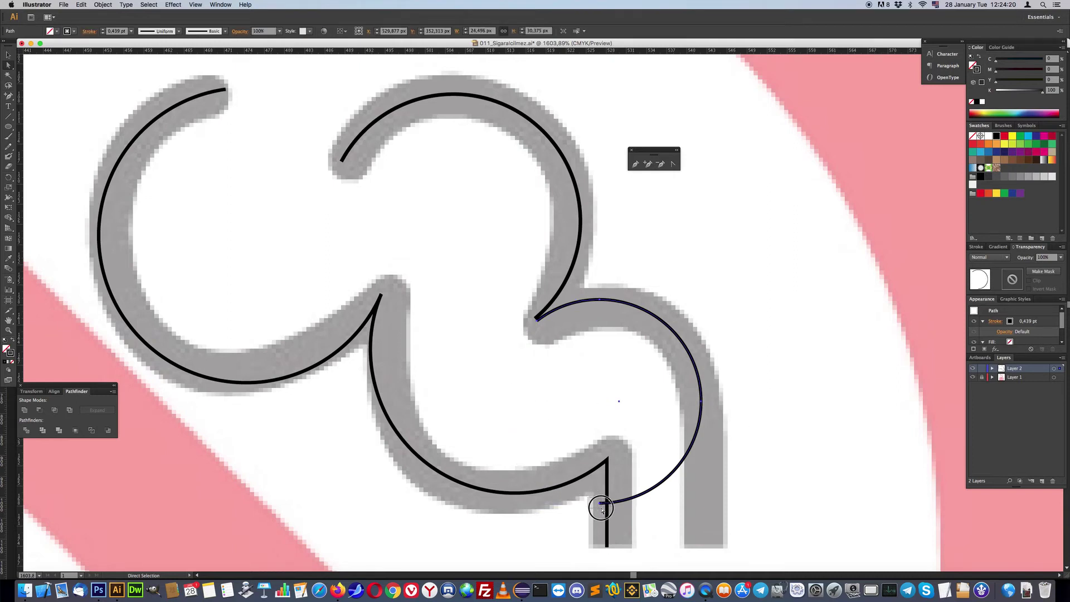
{"action": "key", "text": "Delete"}
Step: Extend the lower arc with a vertical Pen line reaching the smoke's bottom
{"action": "left_click", "coordinate": [635, 163]}
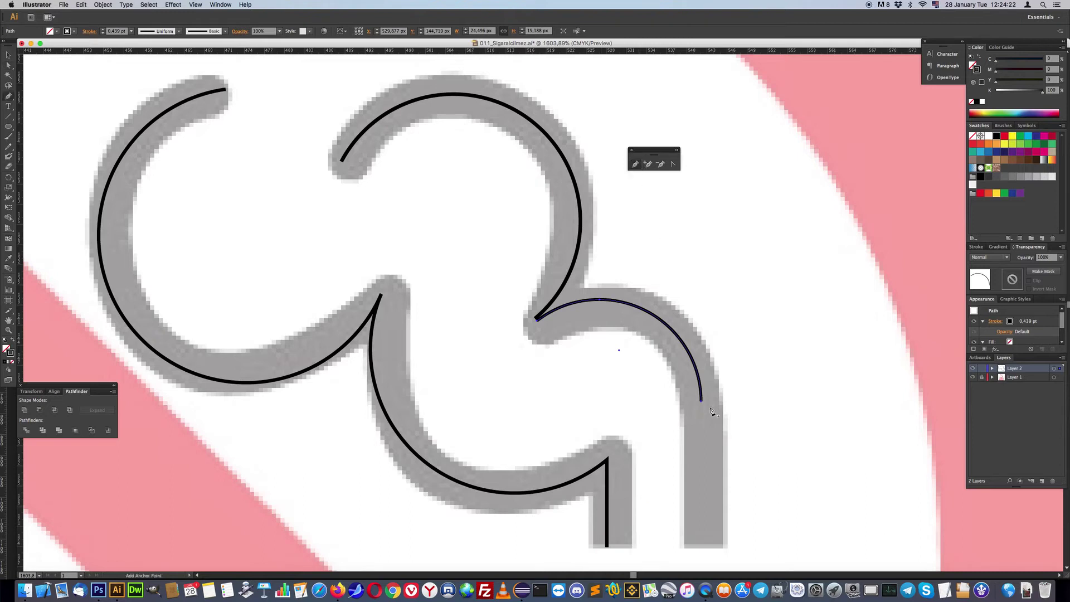
{"action": "left_click", "coordinate": [701, 402]}
{"action": "left_click", "coordinate": [701, 462]}
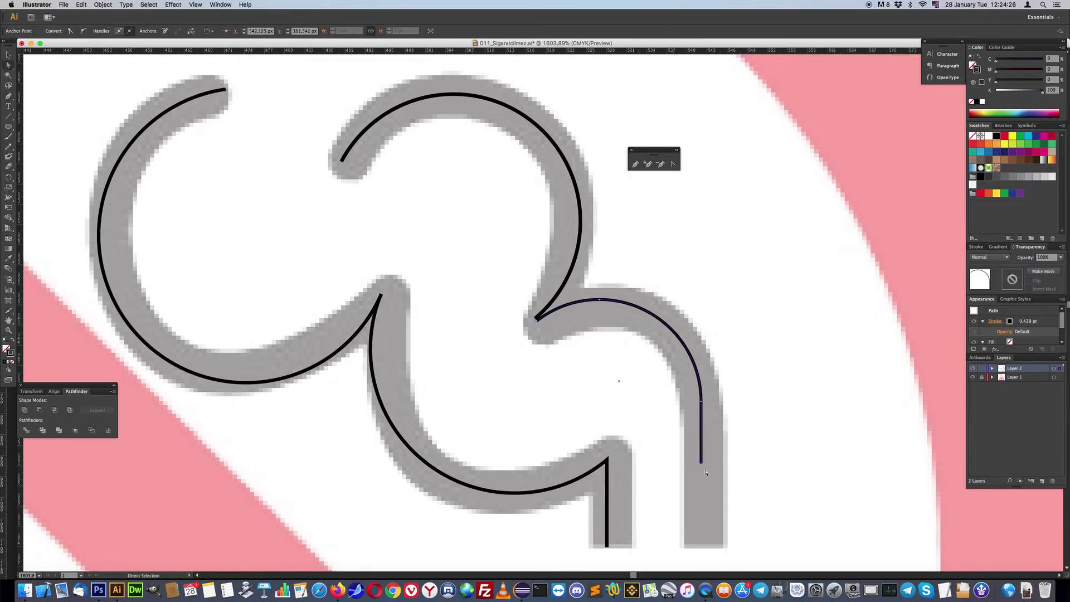
{"action": "left_click_drag", "start_coordinate": [735, 482], "coordinate": [594, 551]}
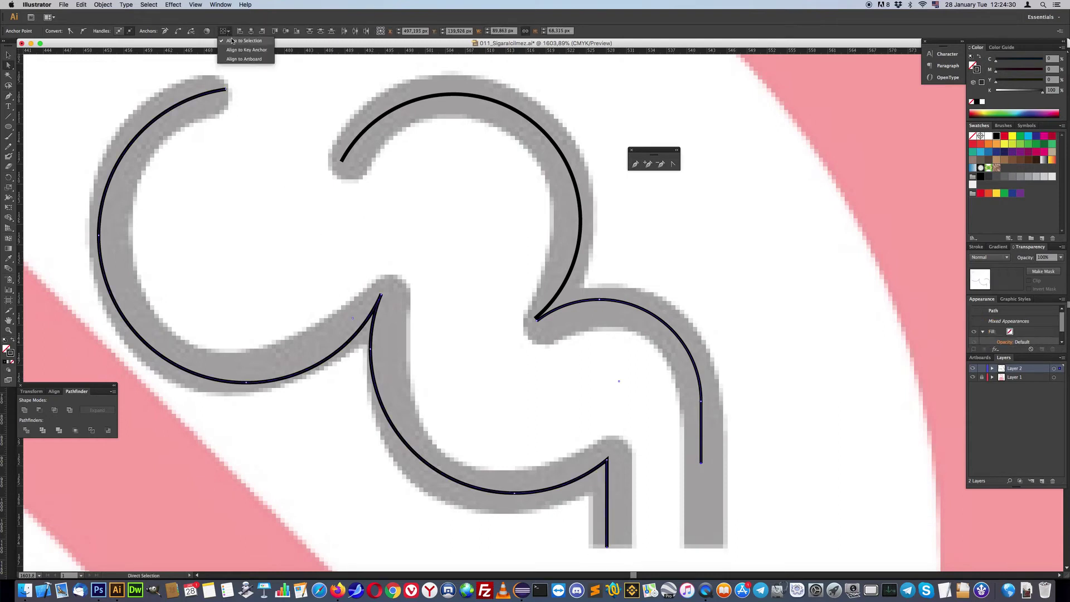
{"action": "key", "text": "shift+Down"}
{"action": "left_click", "coordinate": [745, 415]}
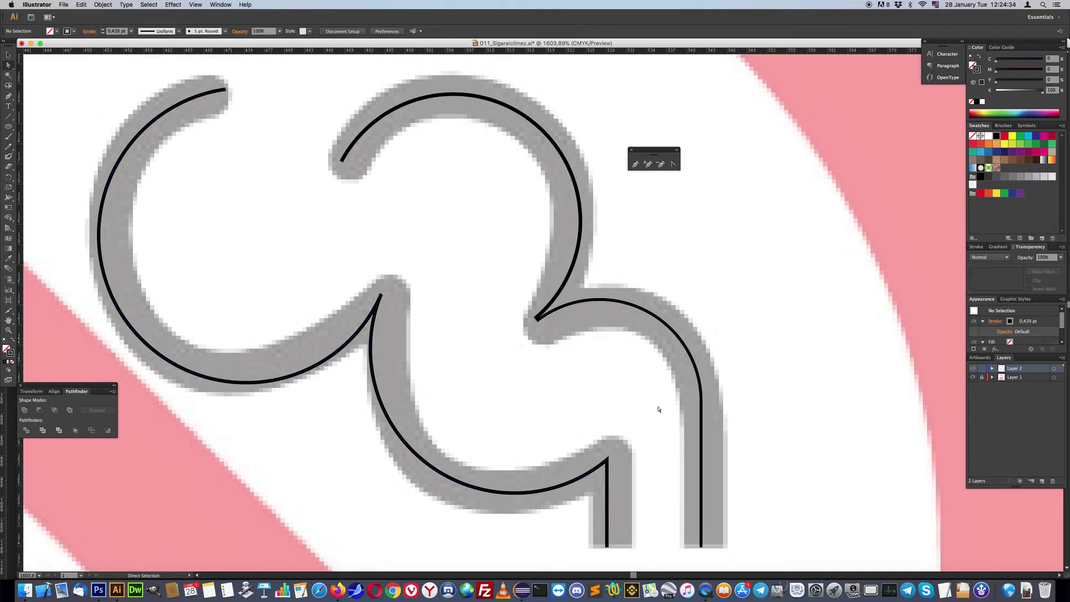
Step: Shift the upper arc left and join its lower end to the right-hand smoke path
{"action": "key", "text": "v"}
{"action": "left_click_drag", "start_coordinate": [366, 138], "coordinate": [310, 138]}
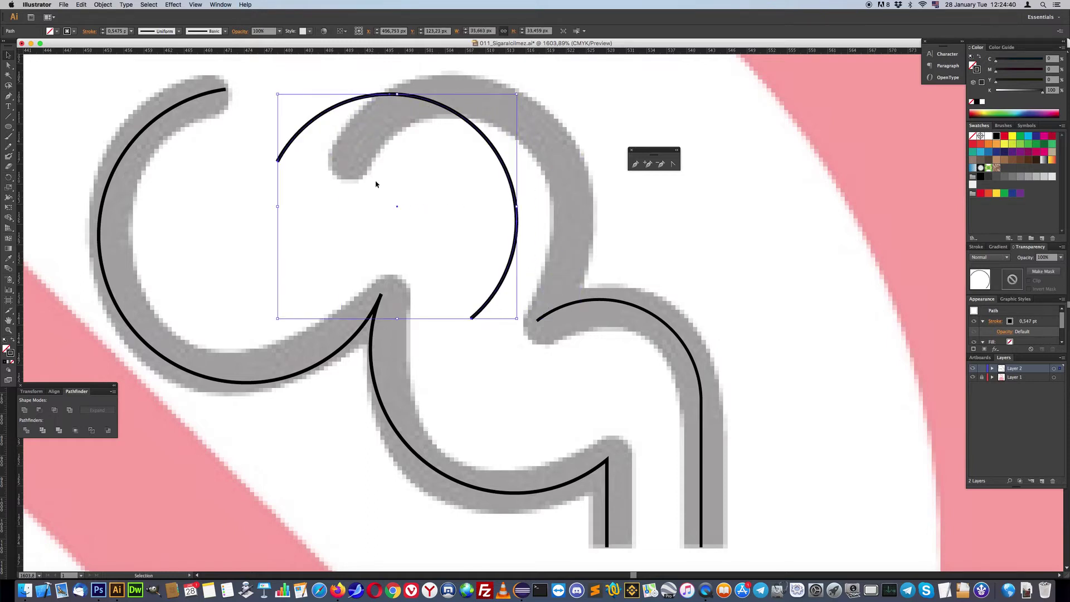
{"action": "left_click", "coordinate": [635, 164]}
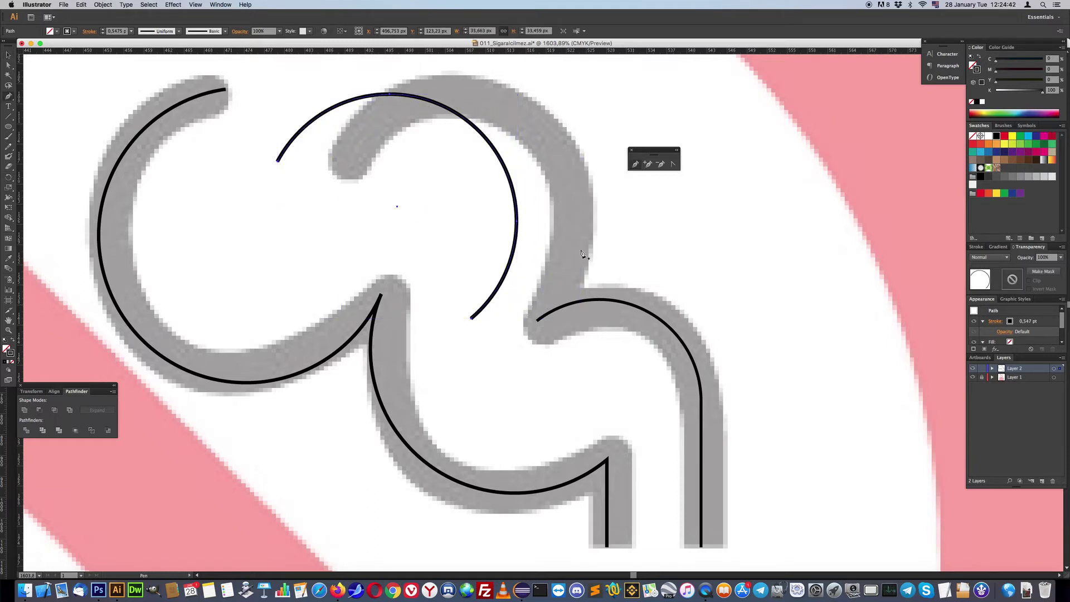
{"action": "left_click", "coordinate": [472, 320]}
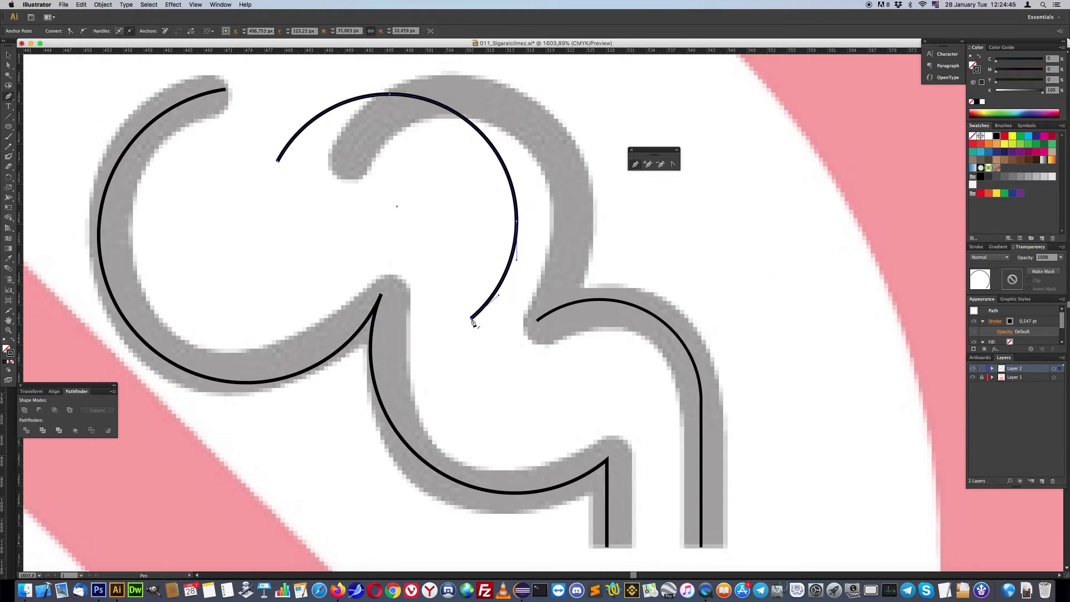
{"action": "left_click", "coordinate": [538, 321]}
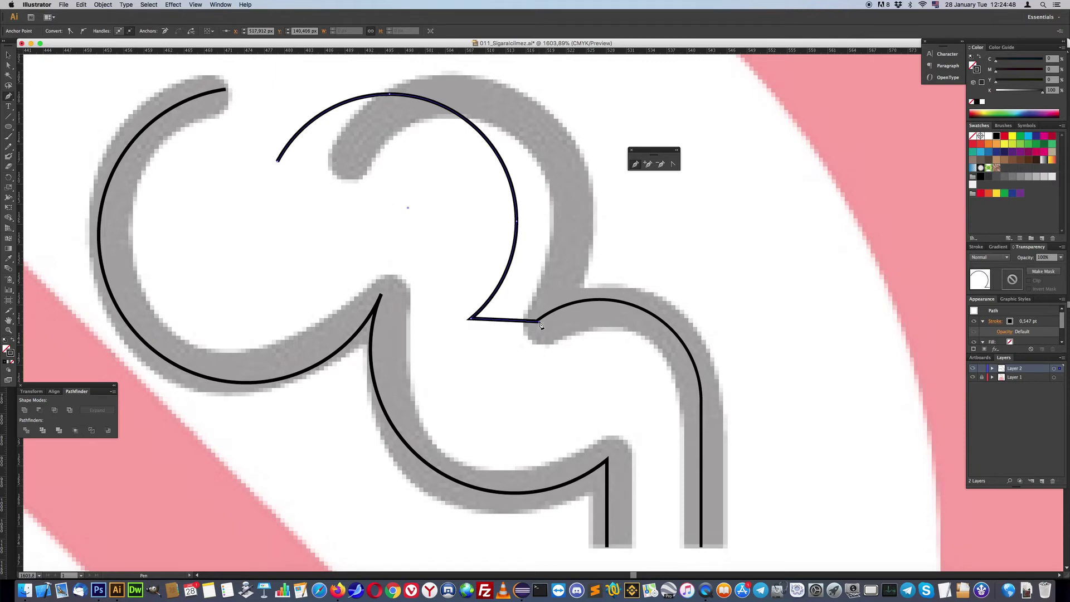
{"action": "key", "text": "ctrl+z"}
{"action": "left_click", "coordinate": [538, 321]}
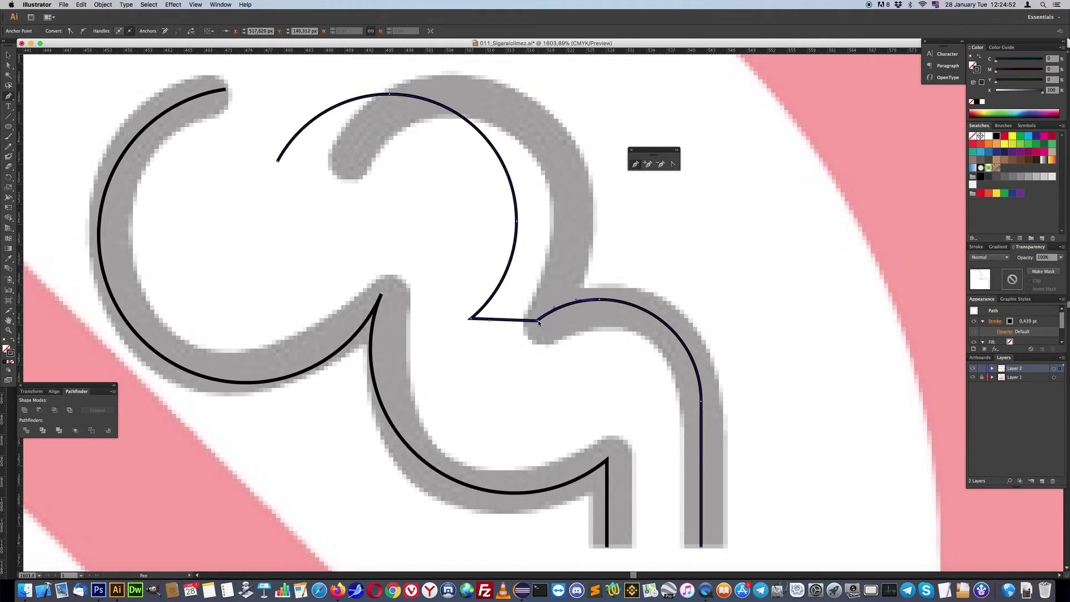
Step: Remove the direction handles at the join and move the corner anchor right along the smoke
{"action": "left_click_drag", "start_coordinate": [257, 146], "coordinate": [285, 175]}
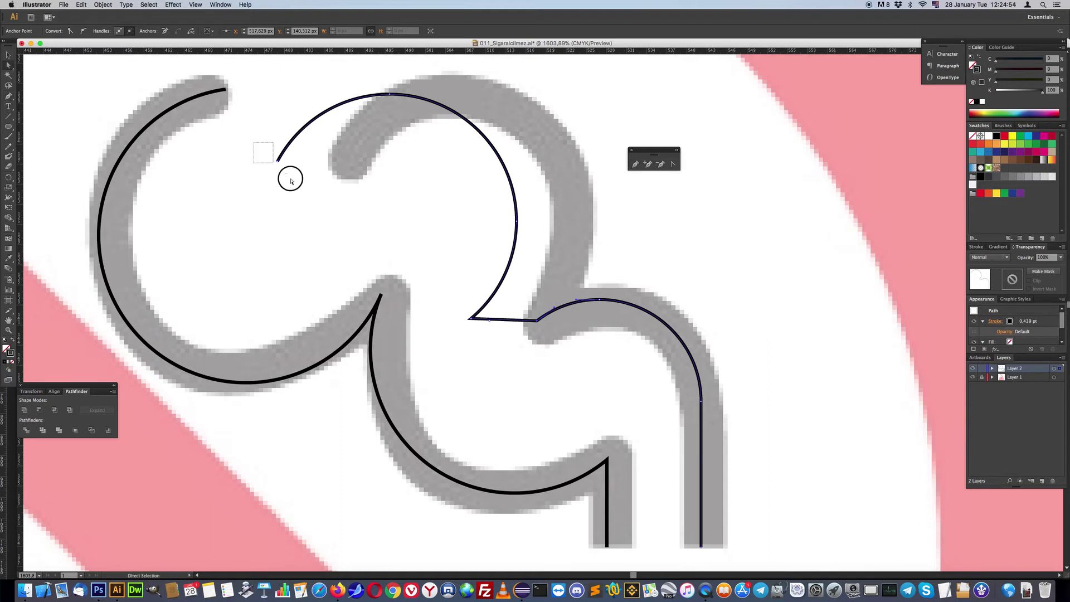
{"action": "left_click", "coordinate": [394, 95]}
{"action": "left_click", "coordinate": [528, 234]}
{"action": "left_click", "coordinate": [470, 318]}
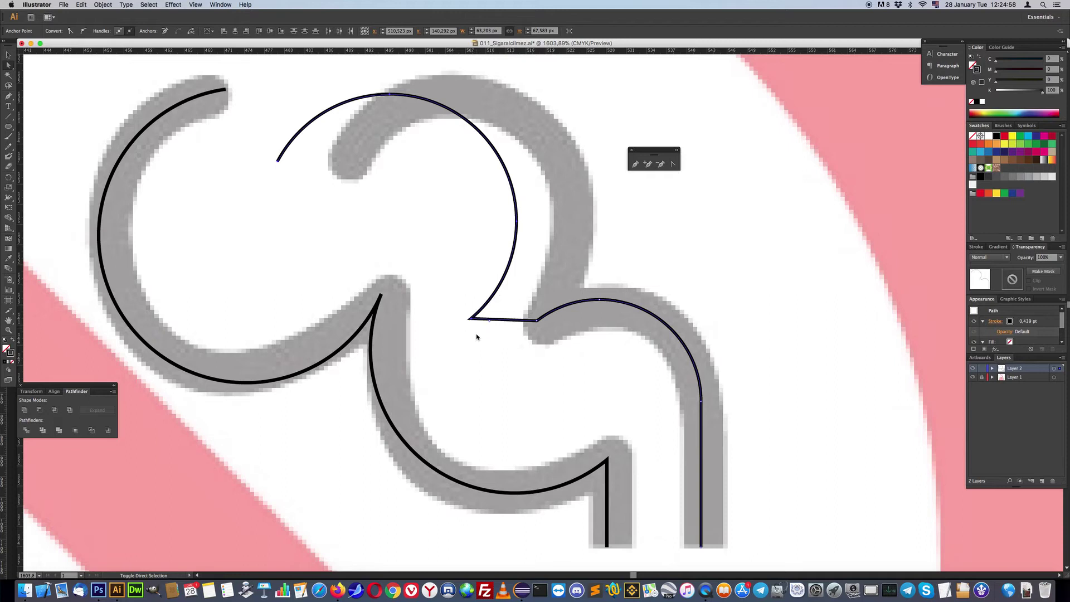
{"action": "left_click_drag", "start_coordinate": [471, 320], "coordinate": [533, 331]}
Step: In Outline view, zoom in and drag the joint anchor so both arcs meet in one sharp point
{"action": "left_click_drag", "start_coordinate": [534, 330], "coordinate": [534, 331]}
{"action": "key", "text": "ctrl+y"}
{"action": "left_click", "coordinate": [8, 330]}
{"action": "left_click_drag", "start_coordinate": [500, 305], "coordinate": [593, 359]}
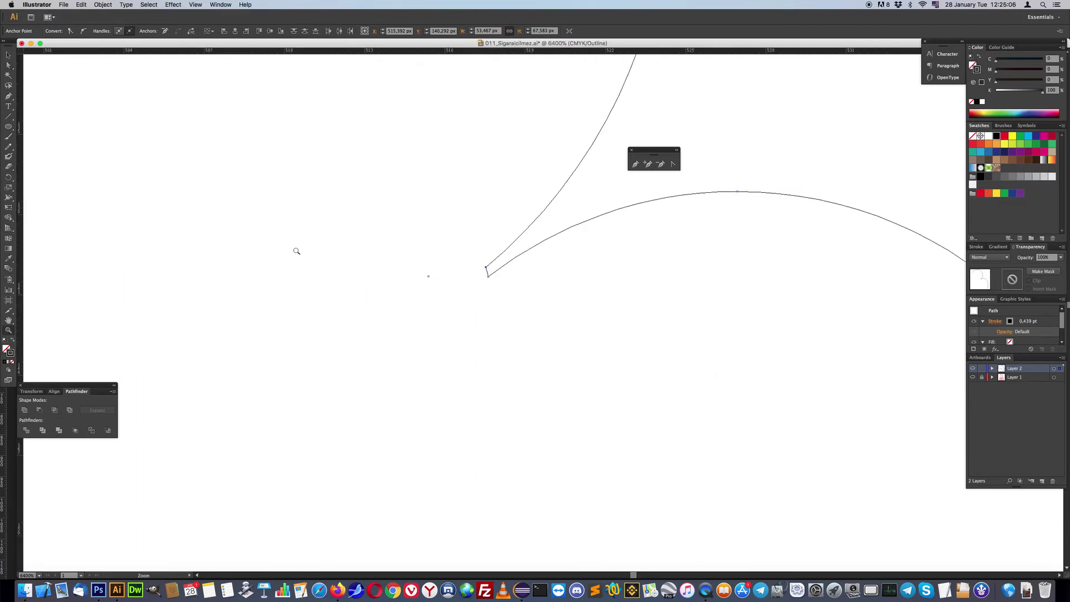
{"action": "left_click", "coordinate": [8, 65]}
{"action": "left_click_drag", "start_coordinate": [485, 268], "coordinate": [488, 278]}
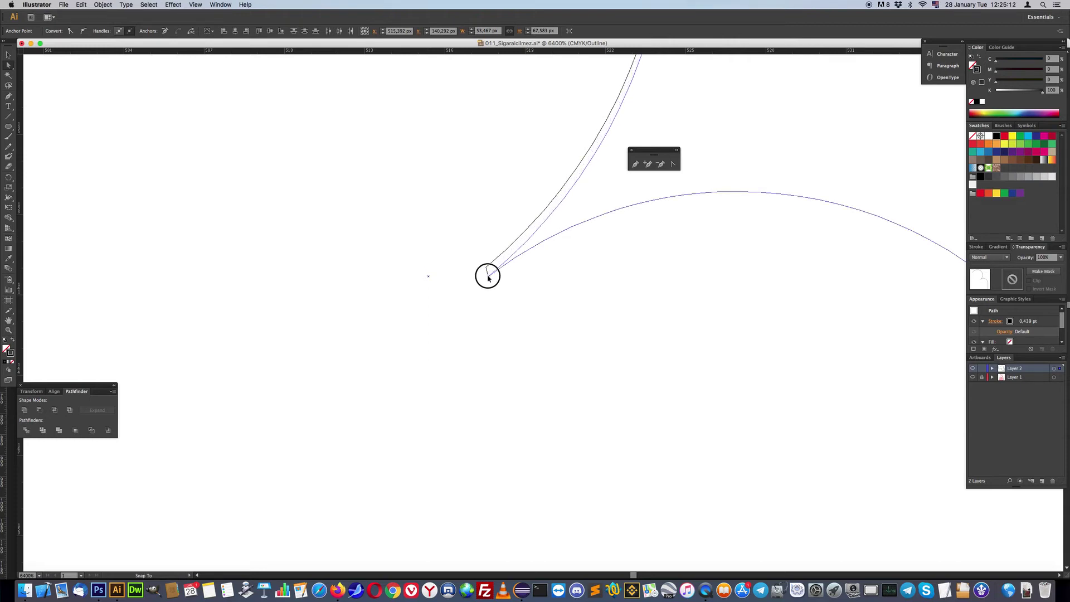
{"action": "left_click_drag", "start_coordinate": [488, 278], "coordinate": [489, 277]}
{"action": "left_click", "coordinate": [504, 331]}
{"action": "left_click", "coordinate": [477, 306], "text": "alt"}
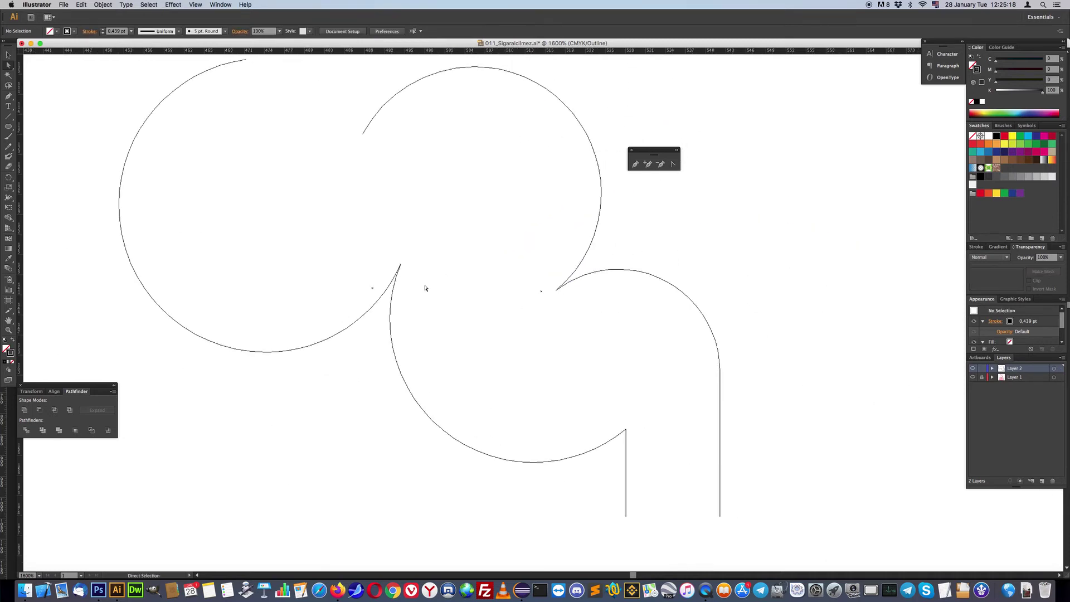
{"action": "key", "text": "super+y"}
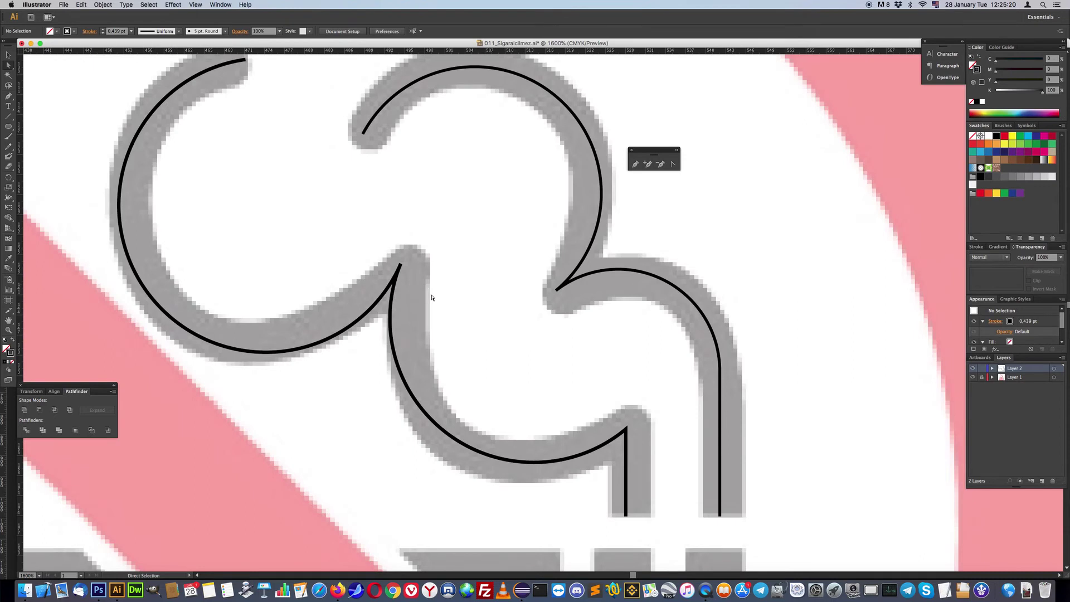
Step: Select the smoke path and set its stroke weight to 4 pt, then raise it to 7 pt
{"action": "left_click", "coordinate": [478, 293], "text": "alt"}
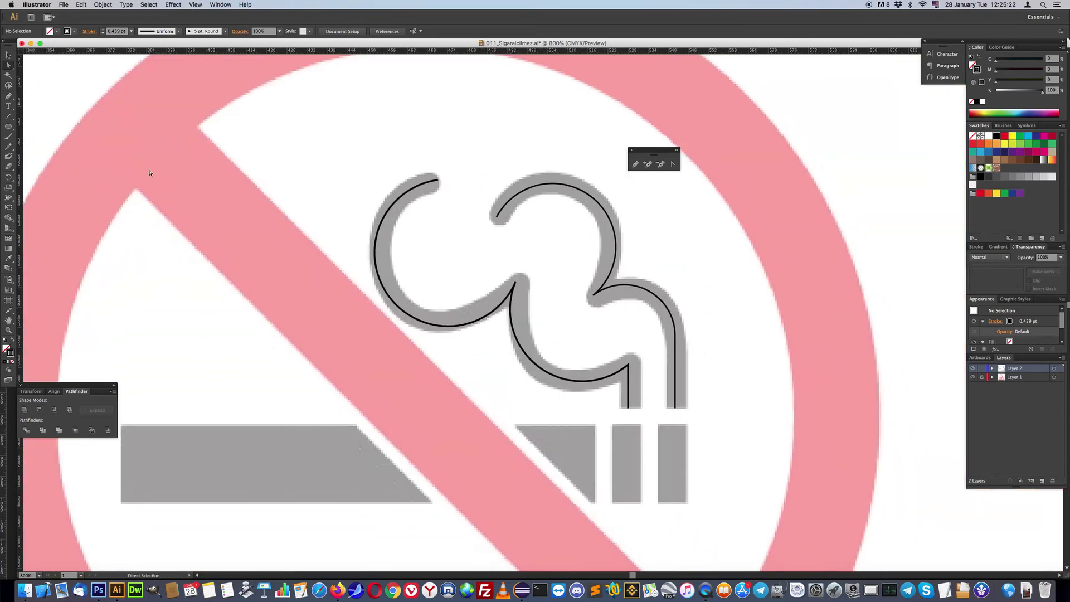
{"action": "left_click", "coordinate": [8, 55]}
{"action": "left_click_drag", "start_coordinate": [387, 149], "coordinate": [557, 253]}
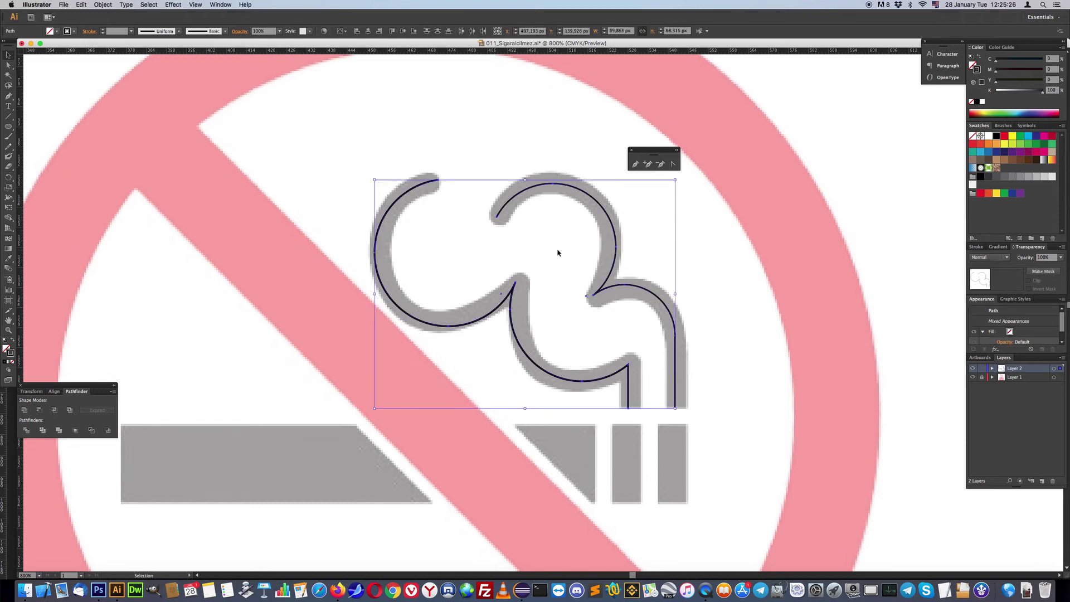
{"action": "left_click", "coordinate": [631, 150]}
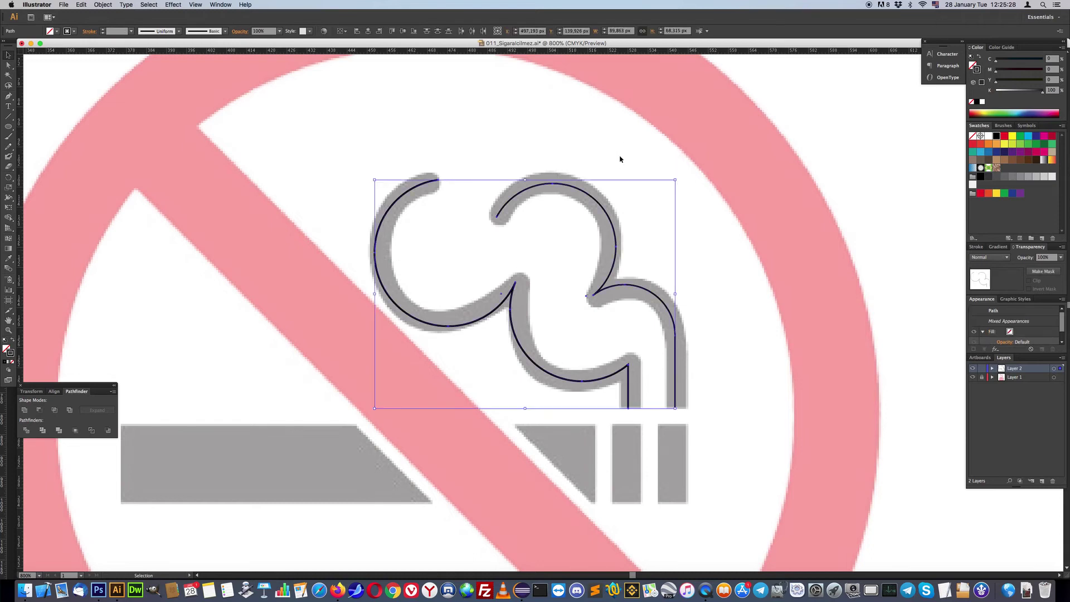
{"action": "left_click", "coordinate": [131, 31]}
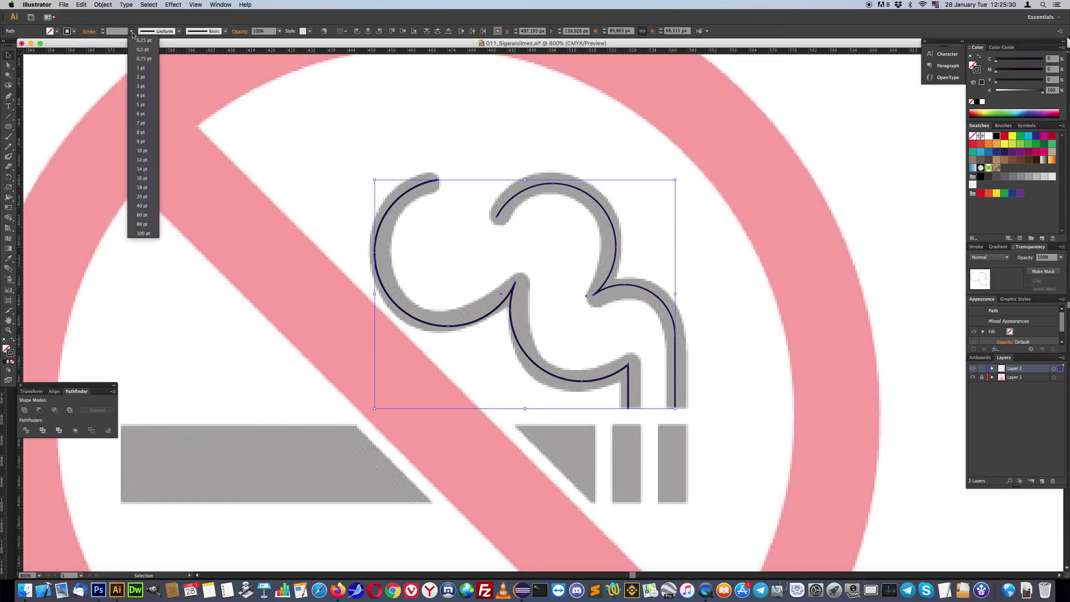
{"action": "left_click", "coordinate": [140, 96]}
{"action": "left_click", "coordinate": [121, 32]}
{"action": "key", "text": "Up"}
{"action": "key", "text": "Up"}
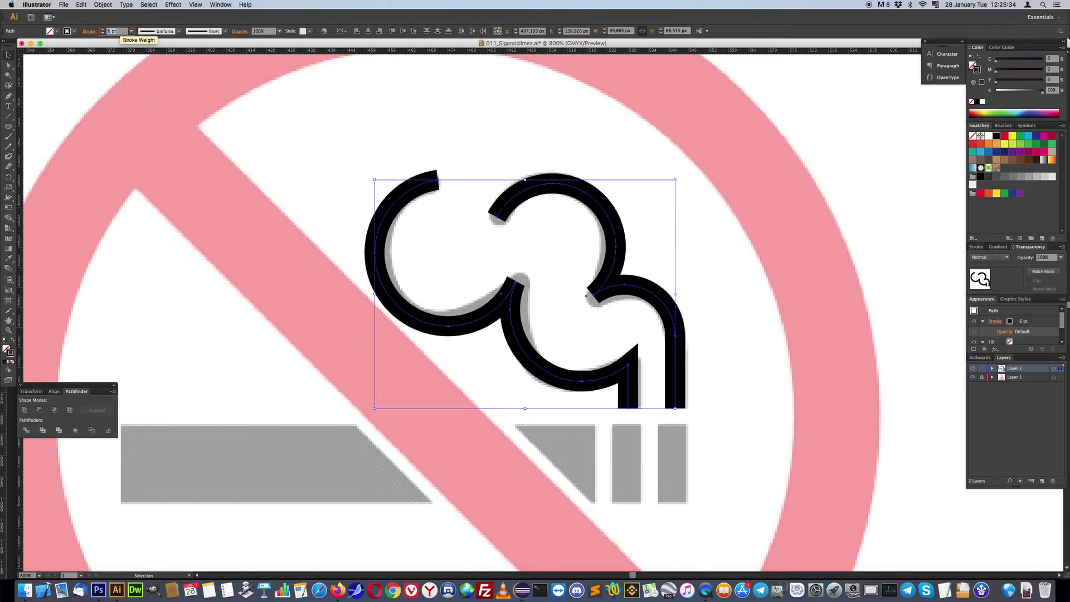
{"action": "key", "text": "Up"}
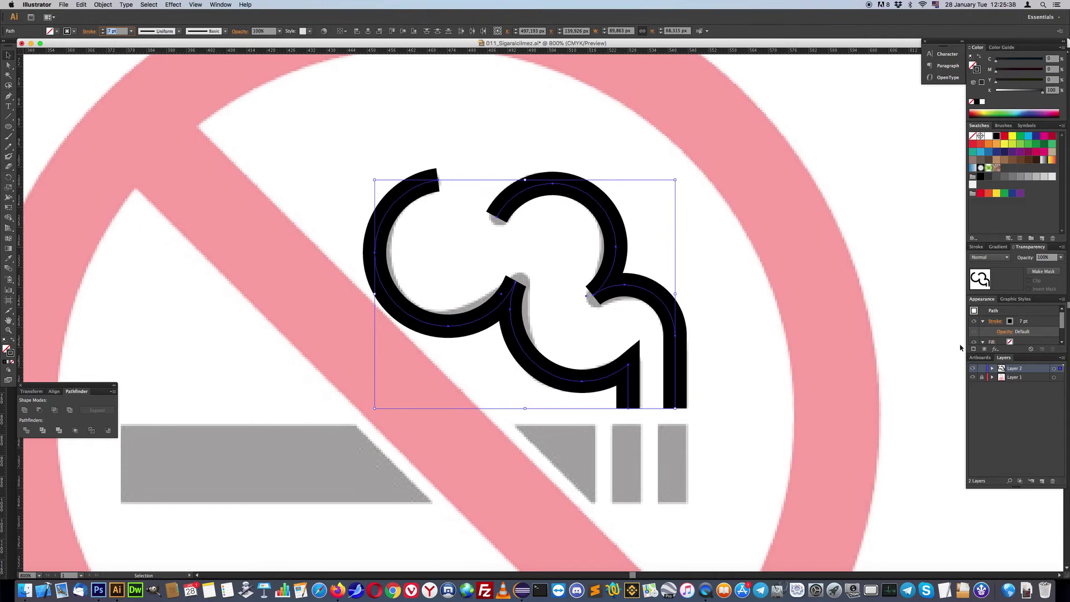
Step: Apply Round Cap and Round Join to the smoke stroke in the Stroke panel
{"action": "left_click", "coordinate": [976, 247]}
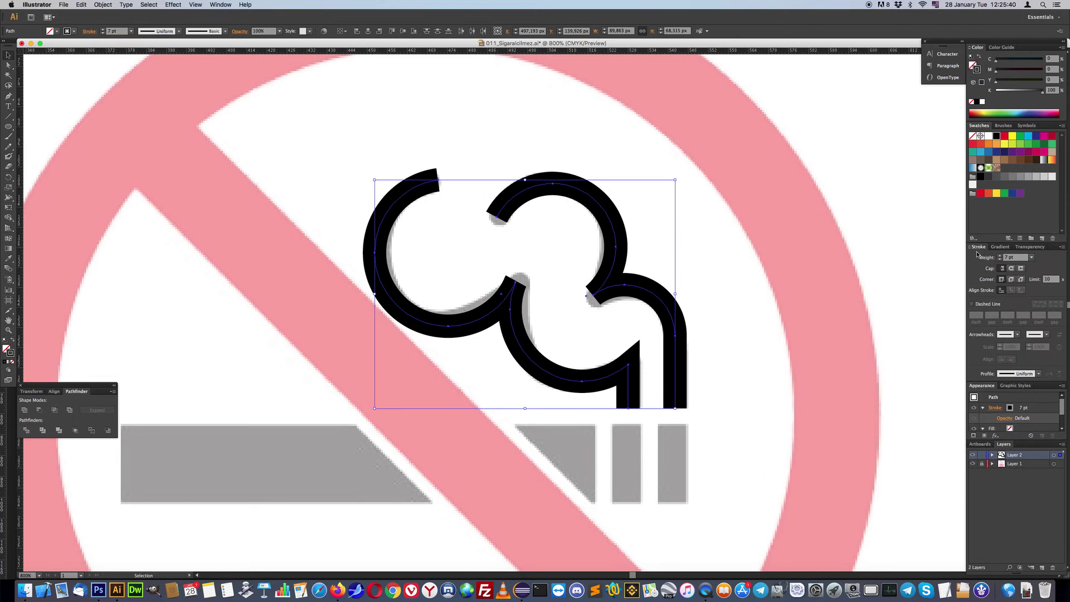
{"action": "left_click", "coordinate": [1012, 268]}
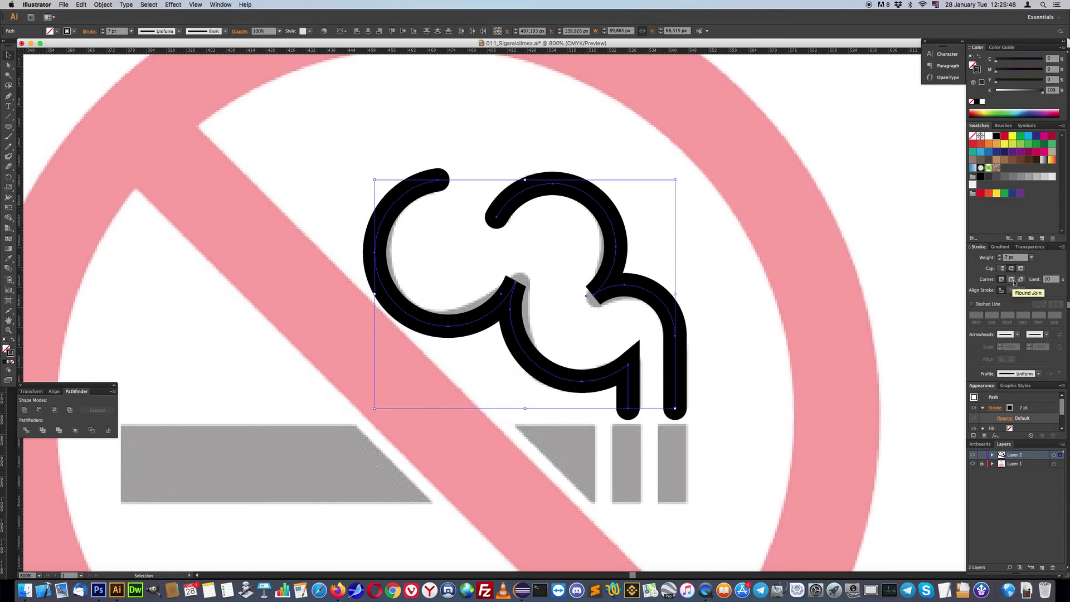
{"action": "left_click", "coordinate": [1012, 280]}
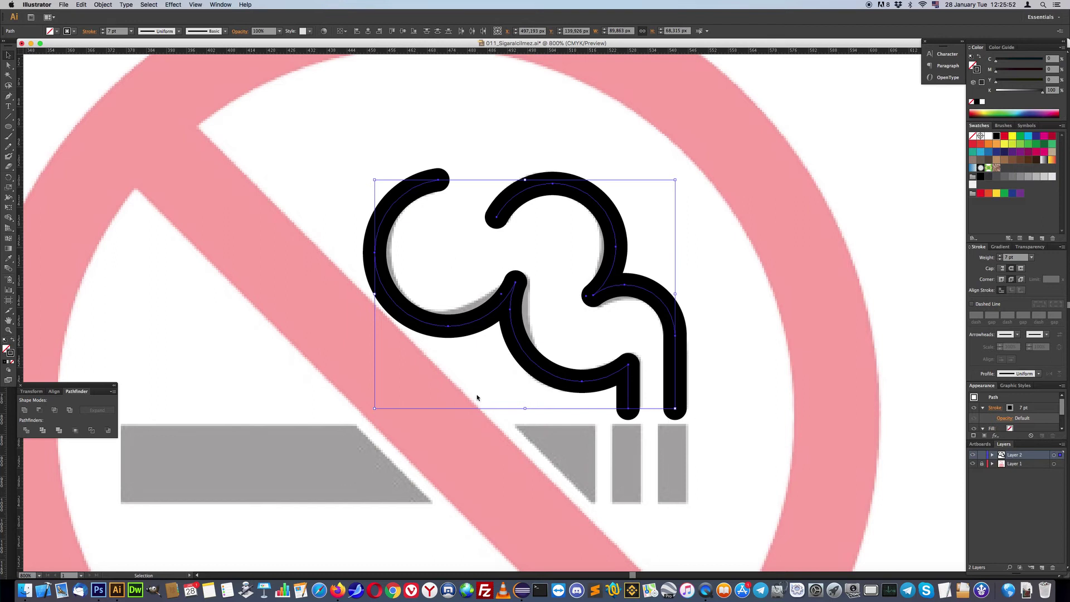
{"action": "left_click", "coordinate": [103, 4]}
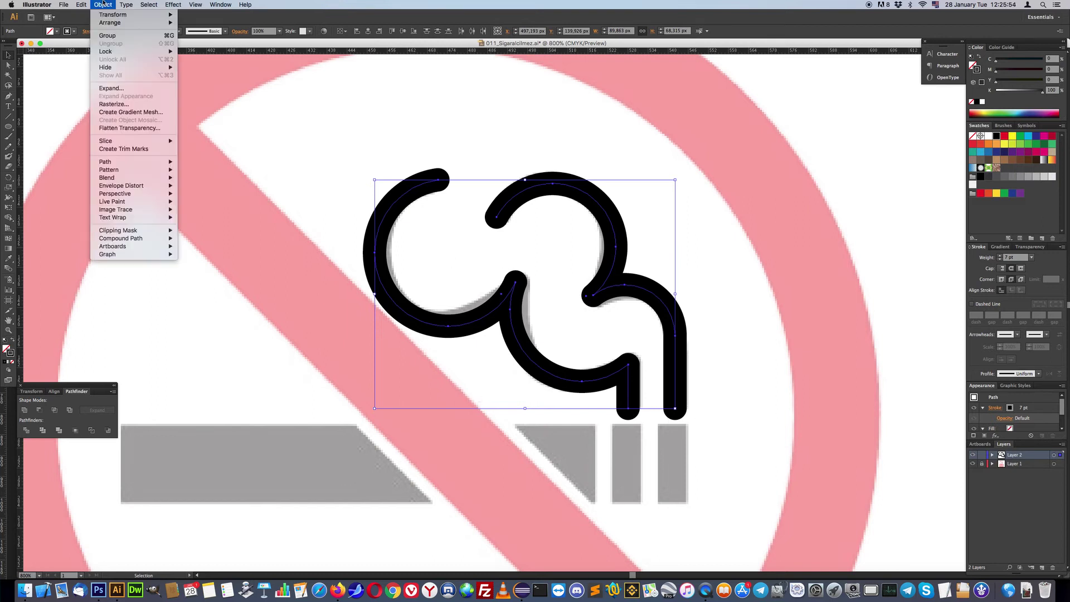
Step: Expand the smoke stroke into filled shapes and ungroup the result
{"action": "left_click", "coordinate": [106, 90]}
{"action": "left_click", "coordinate": [558, 378]}
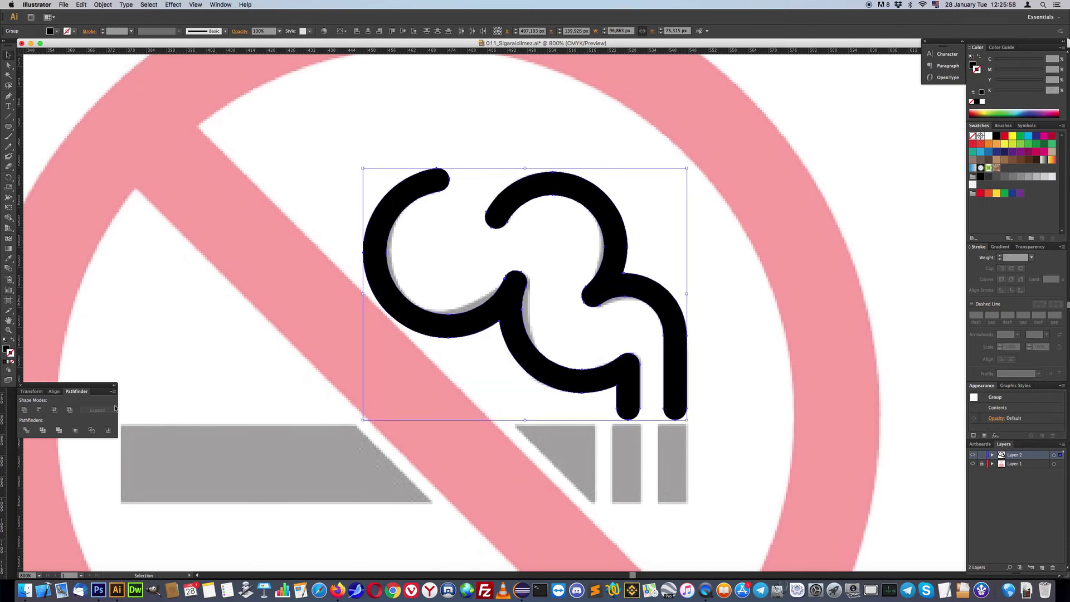
{"action": "right_click", "coordinate": [393, 288]}
{"action": "left_click", "coordinate": [412, 296]}
Step: Check the separate smoke pieces and marquee-select all the black smoke shapes
{"action": "right_click", "coordinate": [394, 209]}
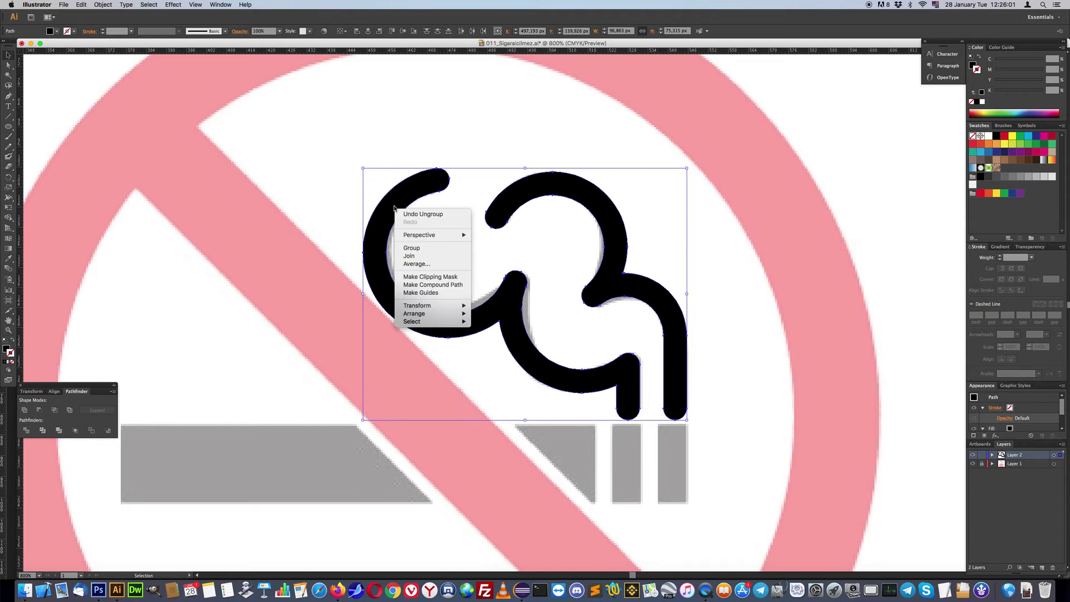
{"action": "left_click", "coordinate": [330, 247]}
{"action": "left_click", "coordinate": [554, 198]}
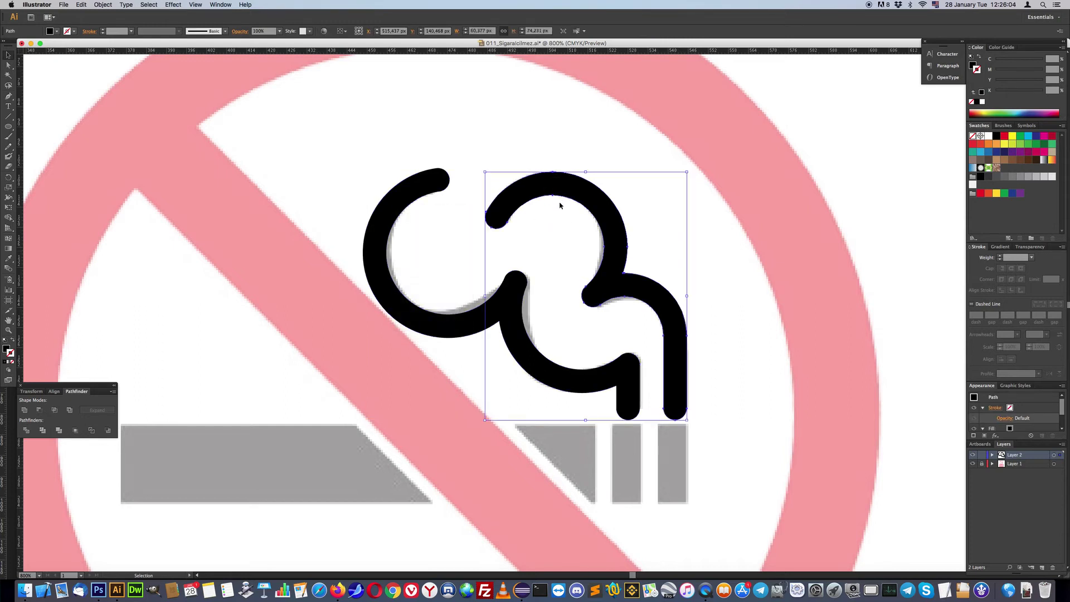
{"action": "right_click", "coordinate": [560, 193]}
{"action": "left_click", "coordinate": [448, 227]}
{"action": "left_click", "coordinate": [411, 193]}
{"action": "right_click", "coordinate": [411, 193]}
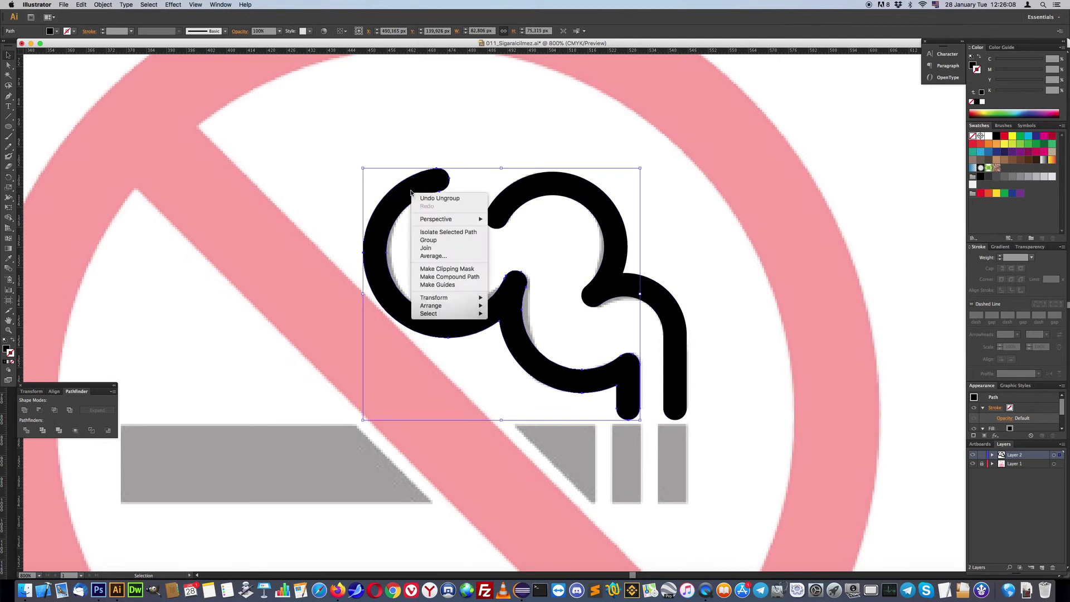
{"action": "left_click", "coordinate": [364, 136]}
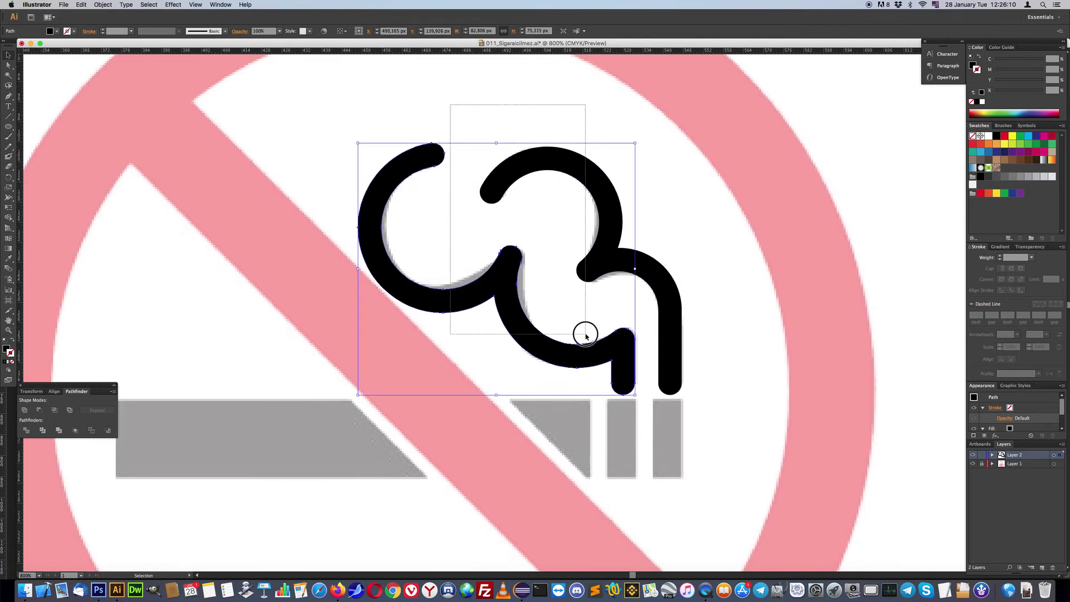
{"action": "left_click_drag", "start_coordinate": [450, 104], "coordinate": [556, 291]}
{"action": "left_click", "coordinate": [534, 252]}
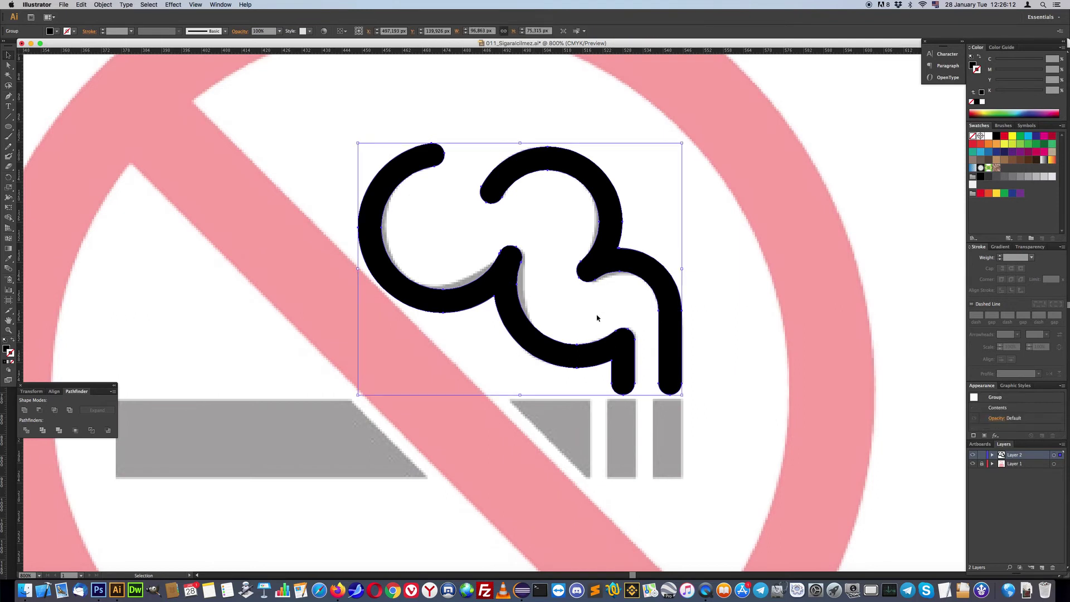
{"action": "left_click_drag", "start_coordinate": [552, 335], "coordinate": [592, 288]}
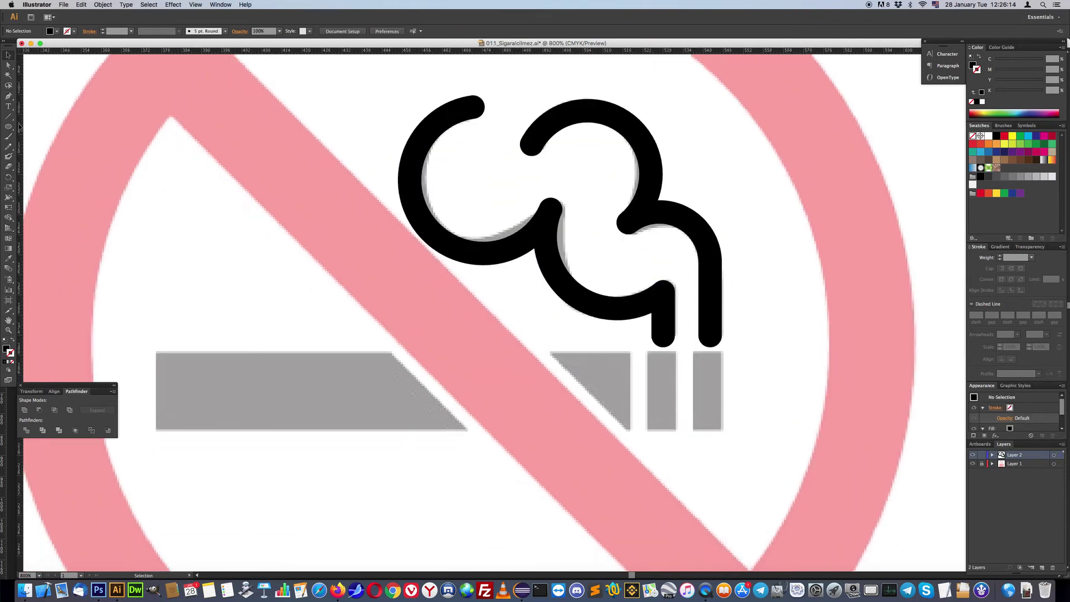
{"action": "left_click_drag", "start_coordinate": [8, 126], "coordinate": [22, 127]}
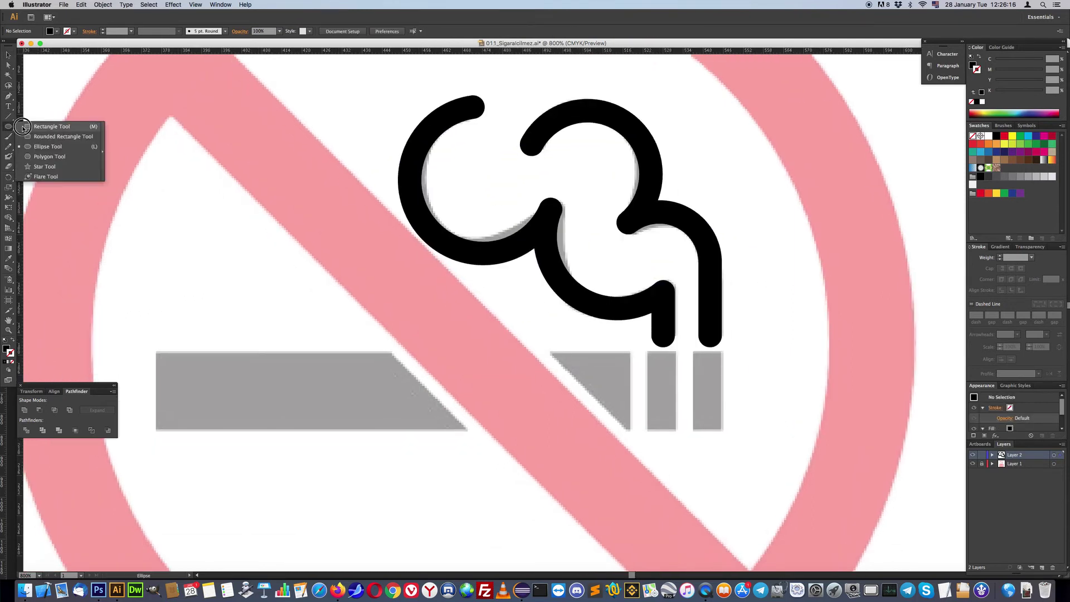
Step: Draw a black rectangle over the rightmost grey bar and copy it onto the middle bar
{"action": "left_click", "coordinate": [22, 126]}
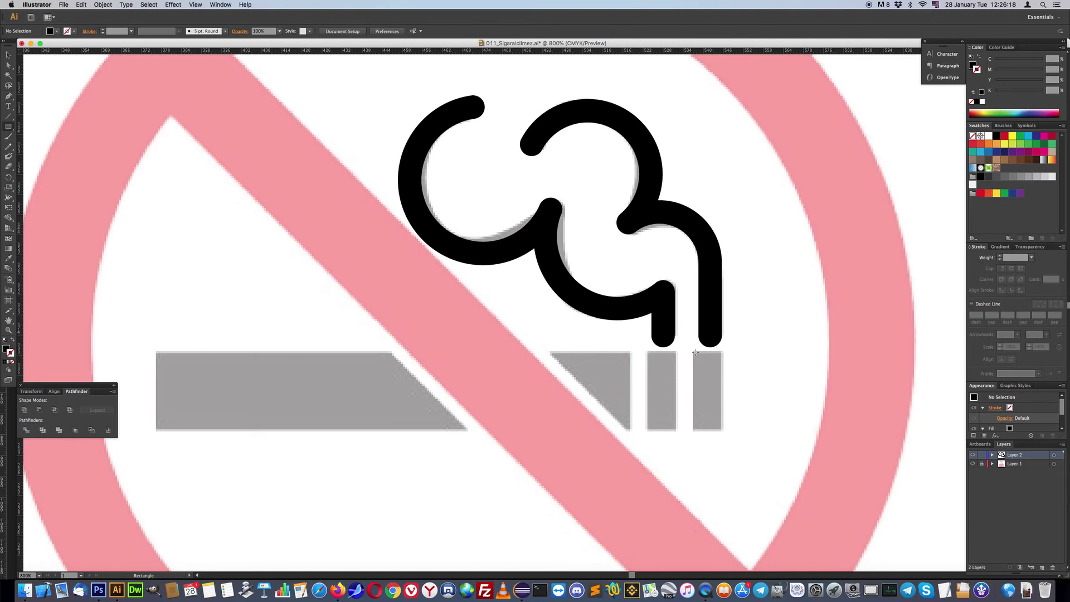
{"action": "left_click_drag", "start_coordinate": [695, 351], "coordinate": [722, 430]}
{"action": "left_click", "coordinate": [8, 55]}
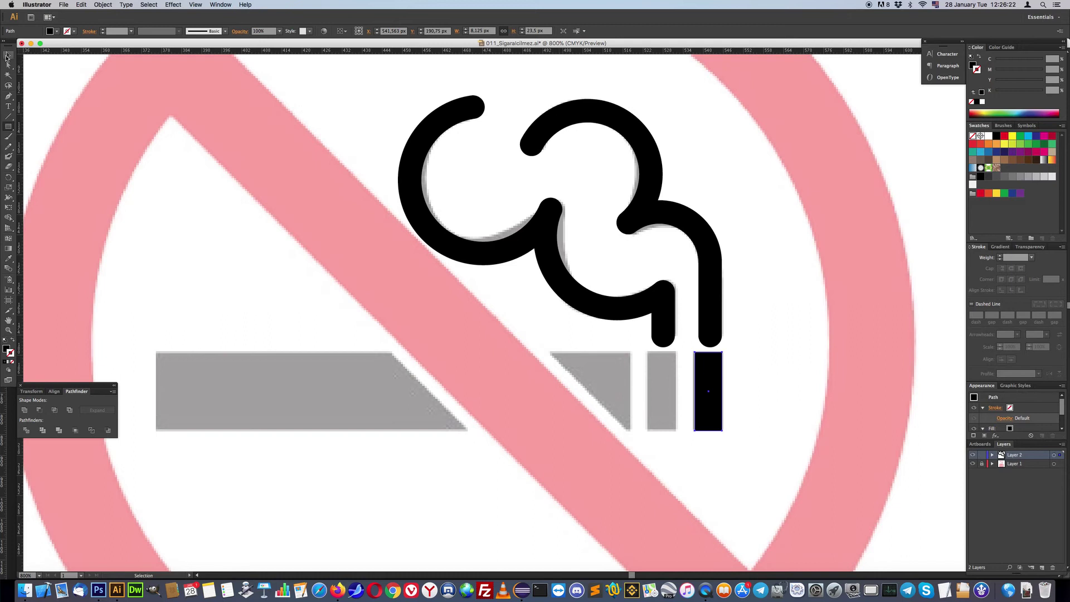
{"action": "left_click", "coordinate": [712, 404]}
{"action": "left_click_drag", "start_coordinate": [712, 403], "coordinate": [664, 404]}
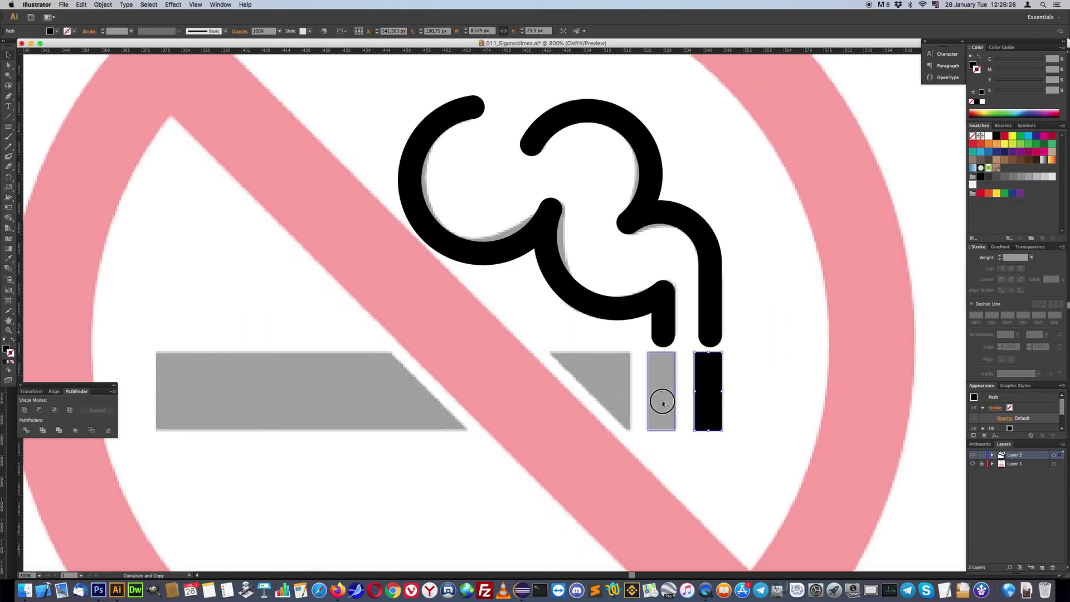
{"action": "left_click_drag", "start_coordinate": [664, 404], "coordinate": [662, 404]}
Step: Duplicate the rectangle again and stretch it left across the whole cigarette body
{"action": "key", "text": "a"}
{"action": "key", "text": "super+d"}
{"action": "key", "text": "v"}
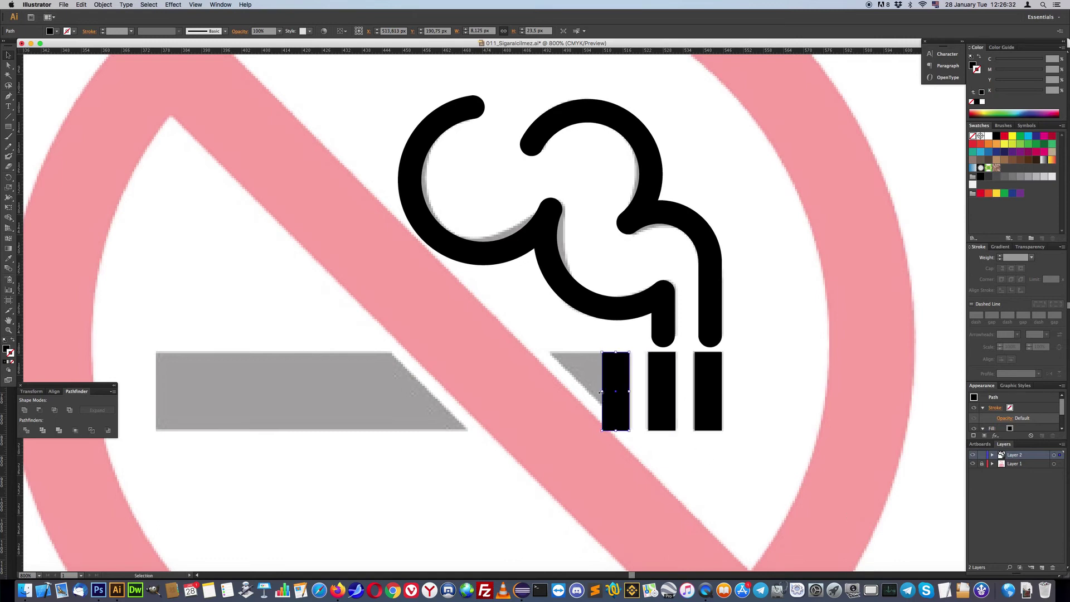
{"action": "left_click_drag", "start_coordinate": [601, 393], "coordinate": [156, 393]}
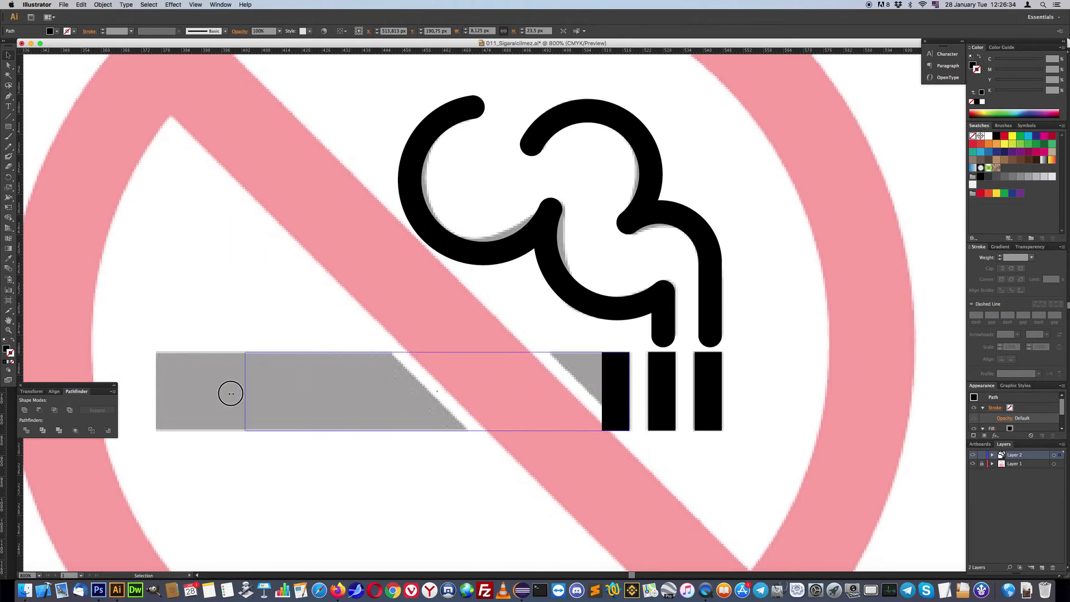
{"action": "left_click_drag", "start_coordinate": [156, 394], "coordinate": [156, 392]}
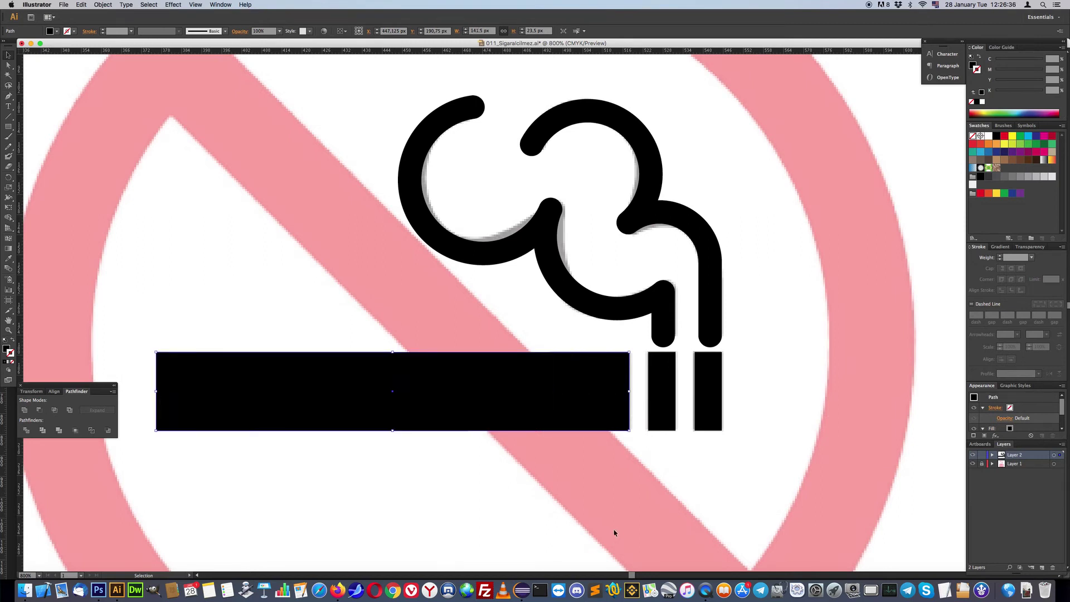
{"action": "left_click", "coordinate": [633, 497], "text": "alt+super"}
{"action": "scroll", "coordinate": [571, 449], "scroll_direction": "up", "scroll_amount": 5}
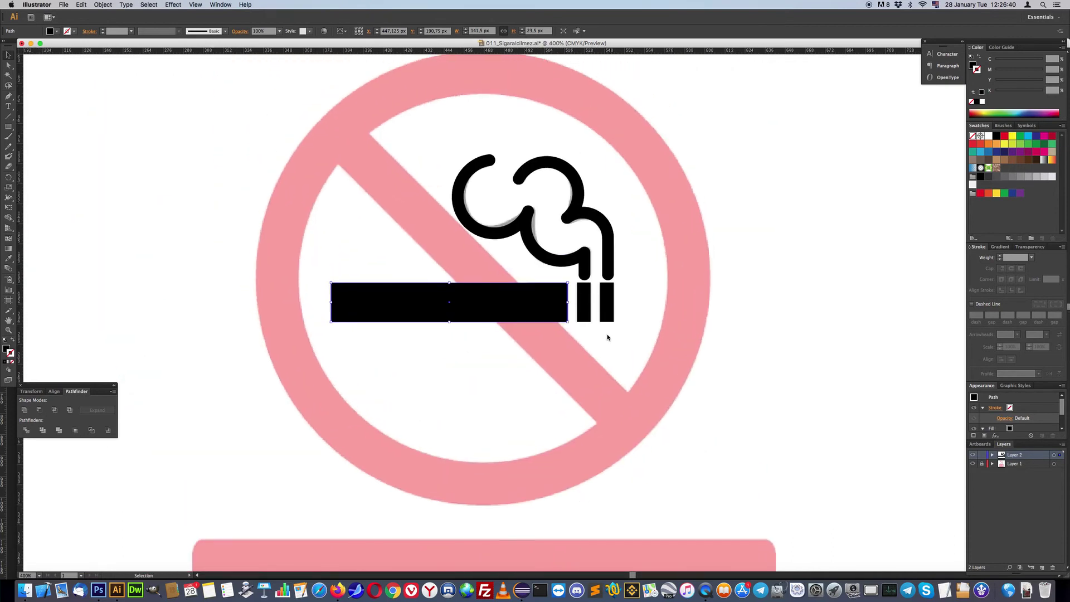
{"action": "scroll", "coordinate": [335, 329], "scroll_direction": "right", "scroll_amount": 3}
{"action": "left_click_drag", "start_coordinate": [8, 126], "coordinate": [27, 147]}
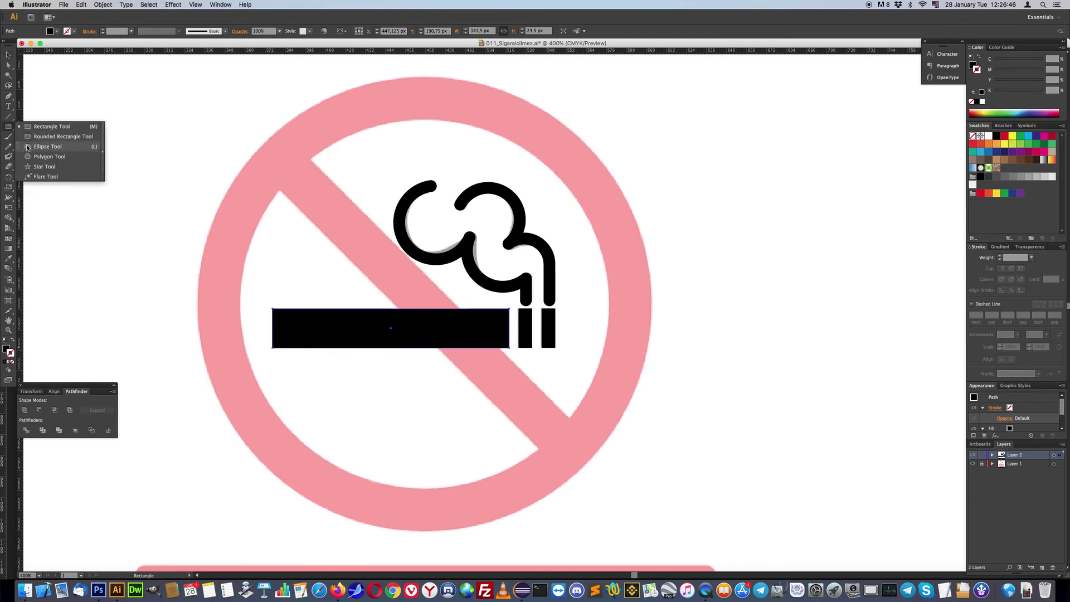
Step: Draw a thin black-outlined 246 × 246 px circle tracing the inner edge of the red ring
{"action": "left_click", "coordinate": [27, 147]}
{"action": "left_click_drag", "start_coordinate": [418, 299], "coordinate": [611, 450]}
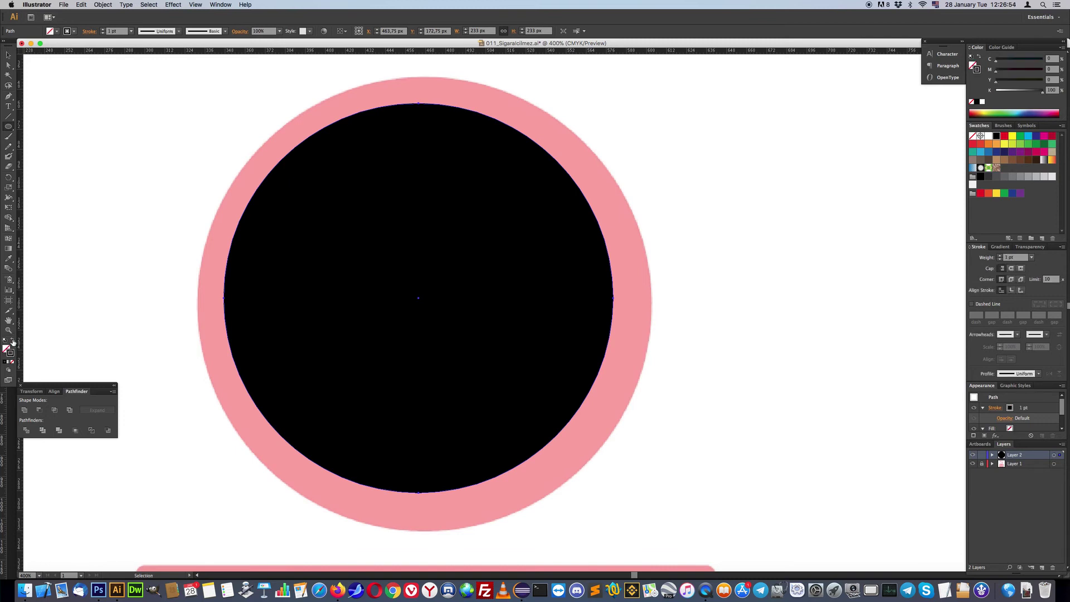
{"action": "left_click", "coordinate": [12, 339]}
{"action": "left_click", "coordinate": [10, 55]}
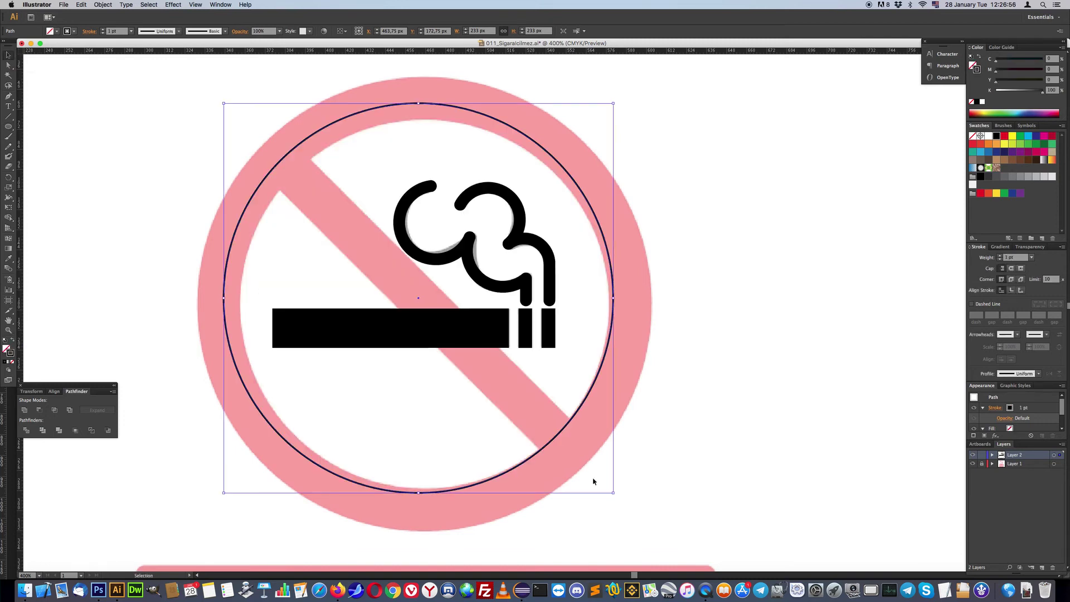
{"action": "left_click_drag", "start_coordinate": [613, 494], "coordinate": [635, 511]}
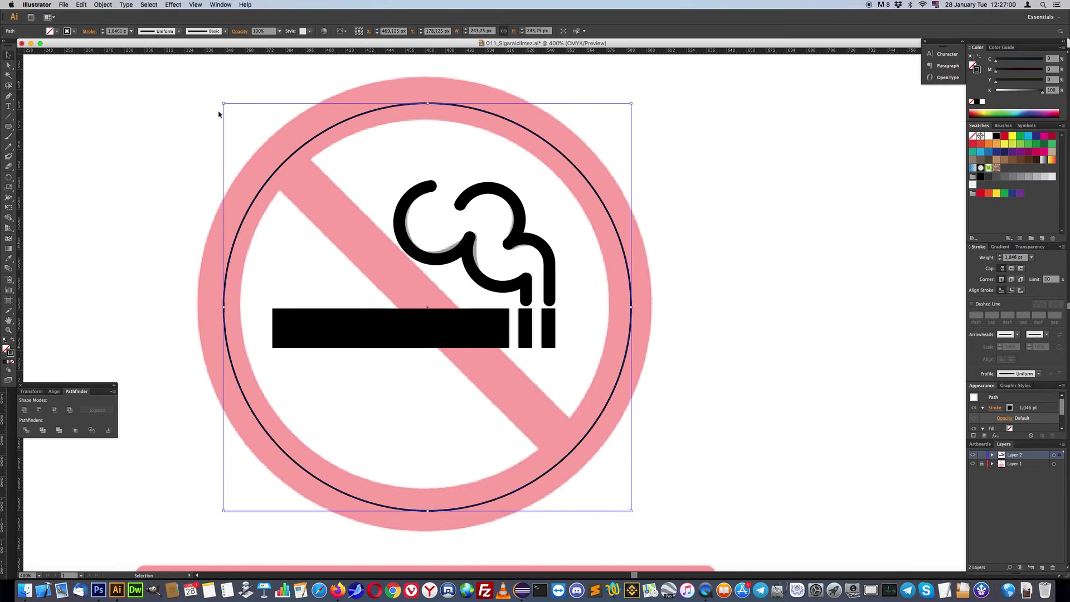
{"action": "left_click_drag", "start_coordinate": [223, 104], "coordinate": [220, 100]}
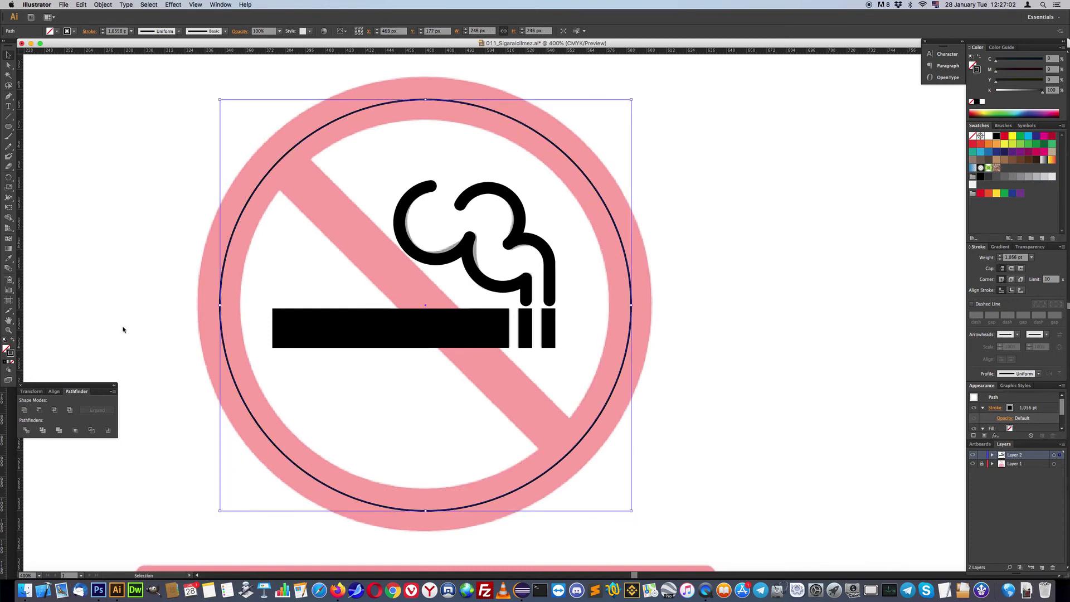
{"action": "left_click", "coordinate": [31, 391]}
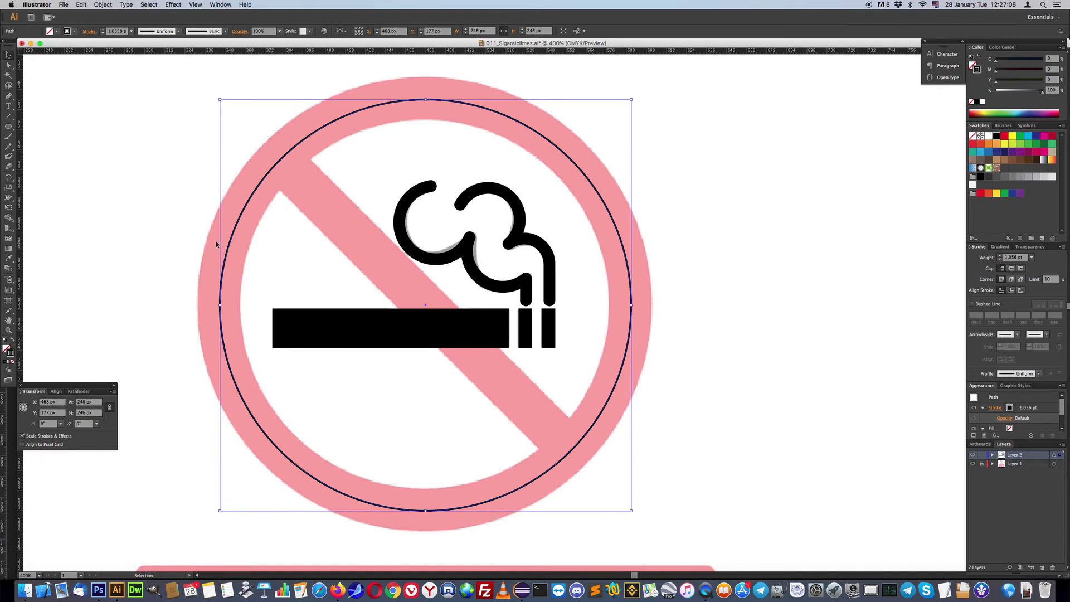
{"action": "left_click_drag", "start_coordinate": [8, 116], "coordinate": [39, 121]}
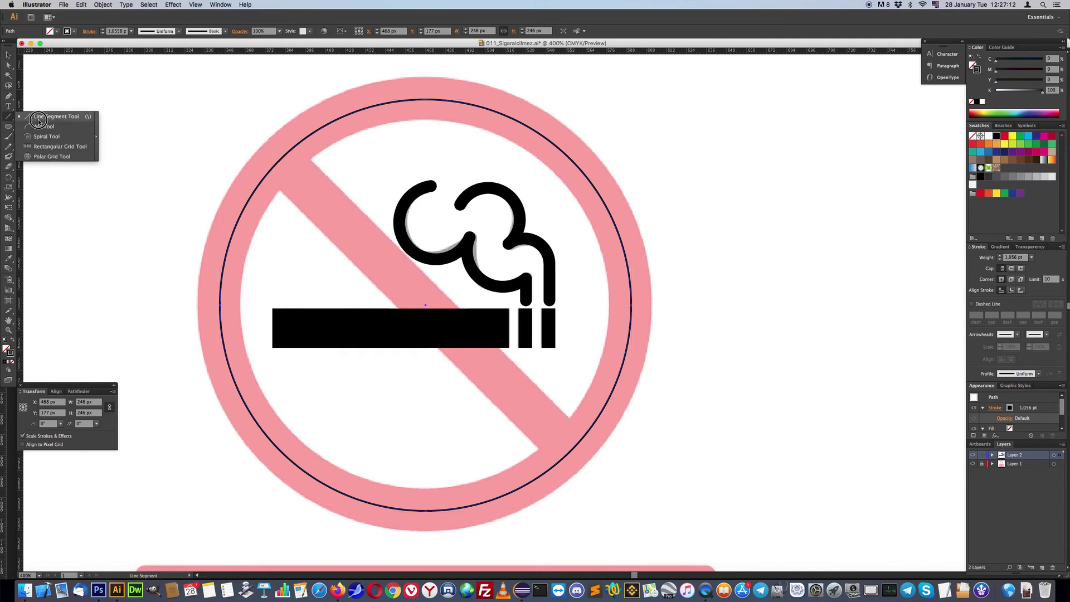
Step: Create a 246 px straight line at a 135° angle
{"action": "left_click", "coordinate": [347, 257]}
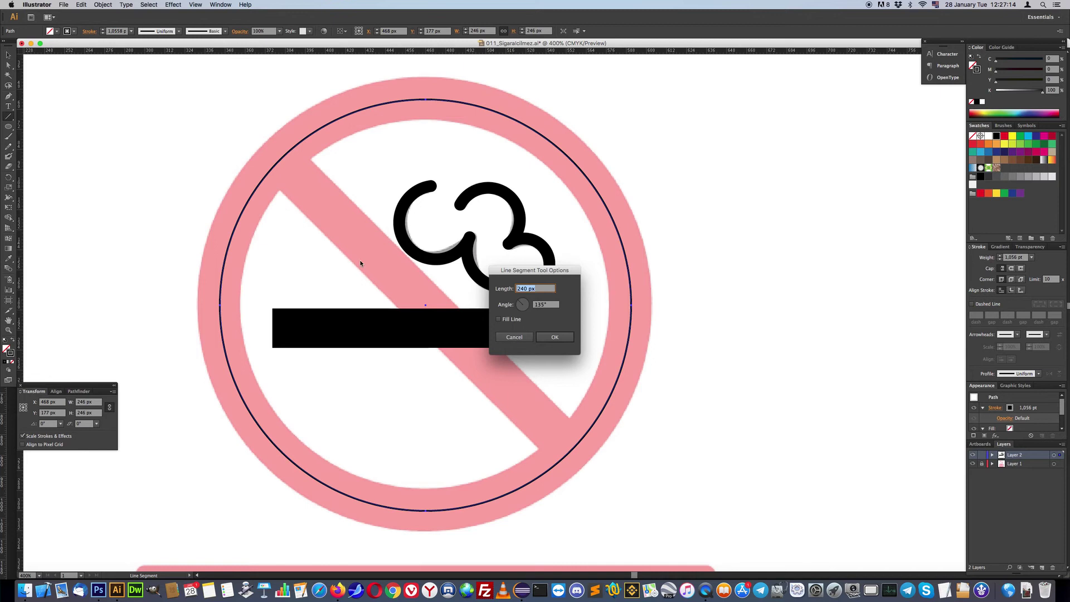
{"action": "left_click", "coordinate": [528, 288]}
{"action": "type", "text": "6"}
{"action": "left_click", "coordinate": [554, 337]}
Step: Centre the line horizontally and vertically on the circle
{"action": "key", "text": "v"}
{"action": "left_click_drag", "start_coordinate": [53, 54], "coordinate": [293, 167]}
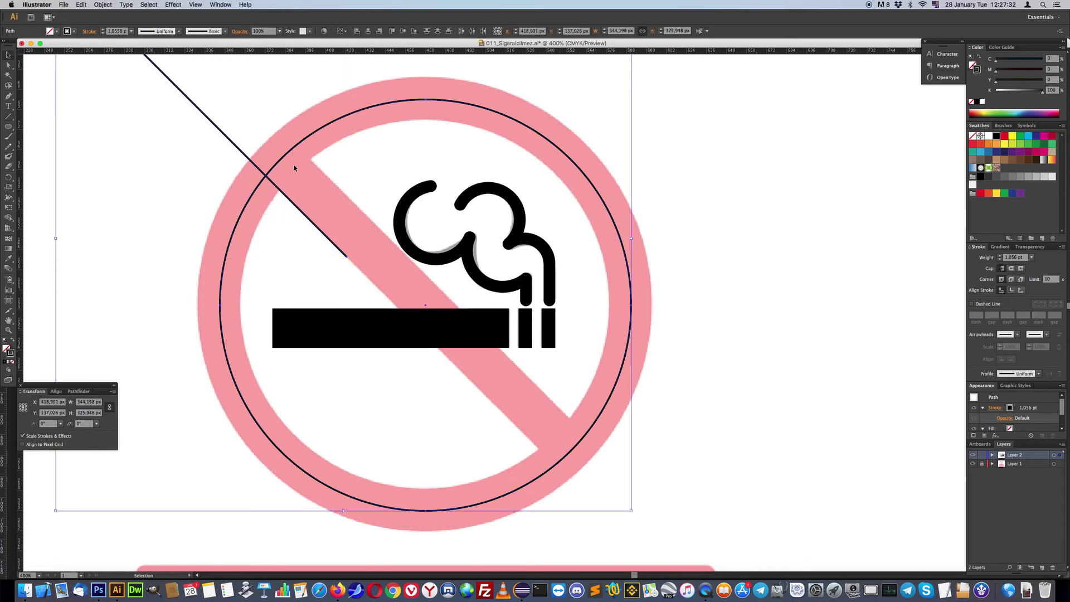
{"action": "left_click", "coordinate": [300, 144]}
{"action": "left_click", "coordinate": [367, 31]}
{"action": "left_click", "coordinate": [403, 33]}
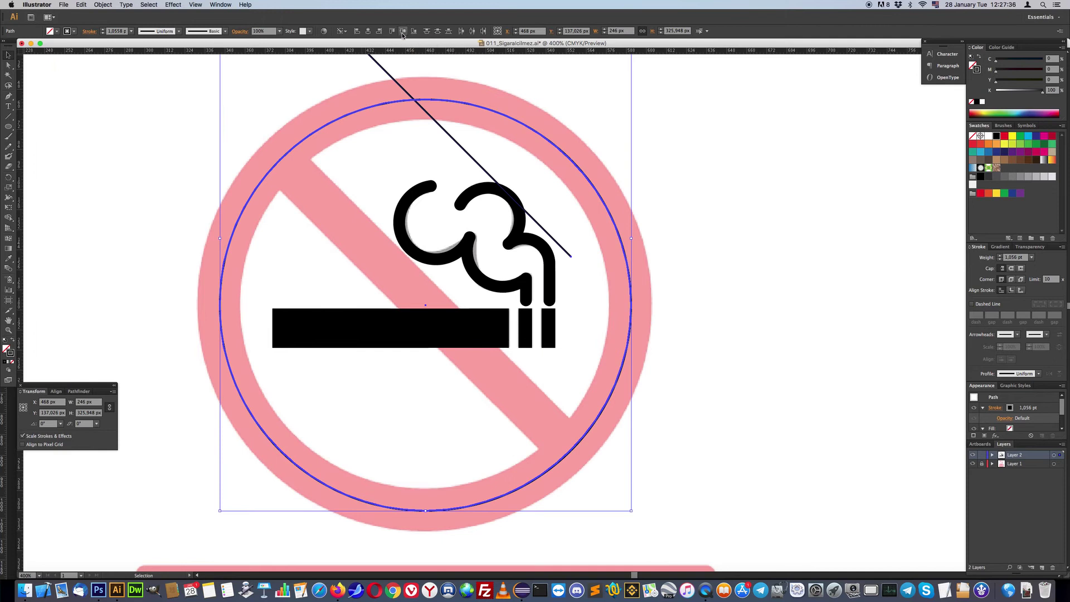
{"action": "left_click", "coordinate": [86, 174]}
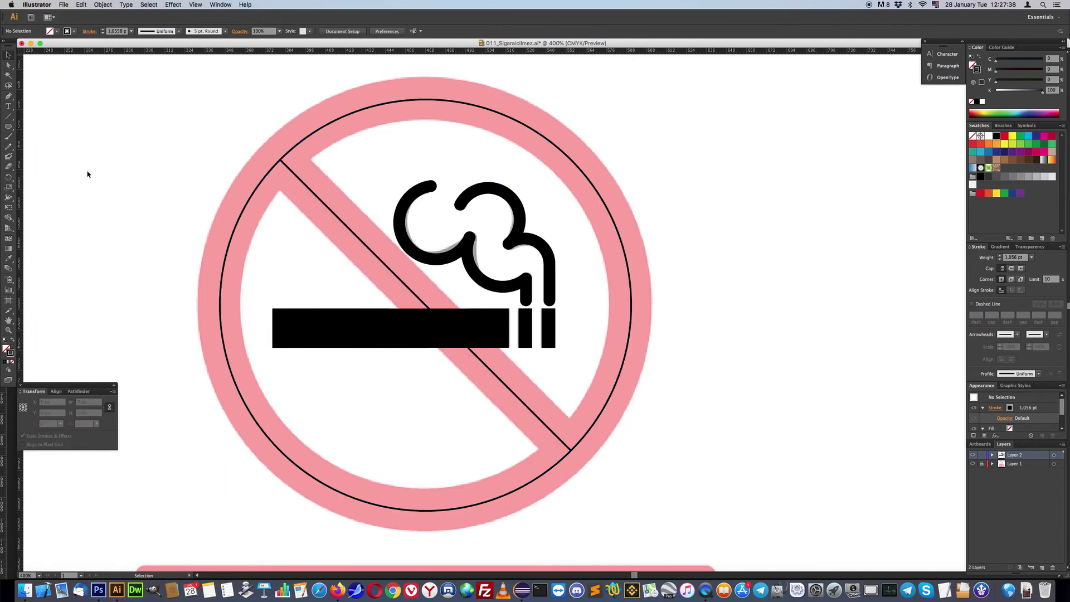
Step: Give both the circle and the diagonal line a red 26 pt stroke
{"action": "left_click_drag", "start_coordinate": [237, 128], "coordinate": [305, 174]}
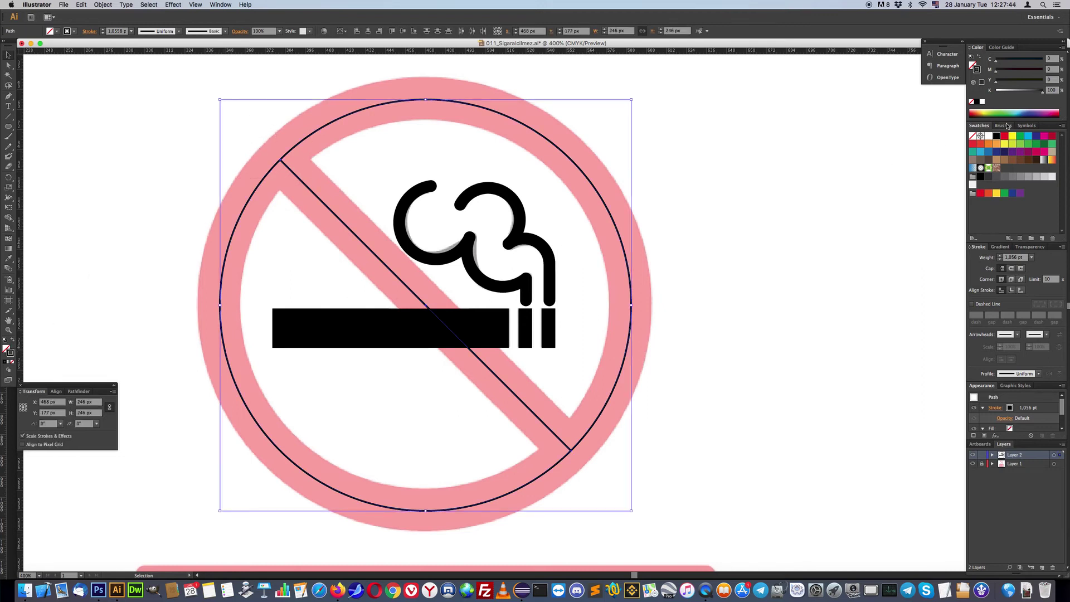
{"action": "left_click", "coordinate": [1004, 136]}
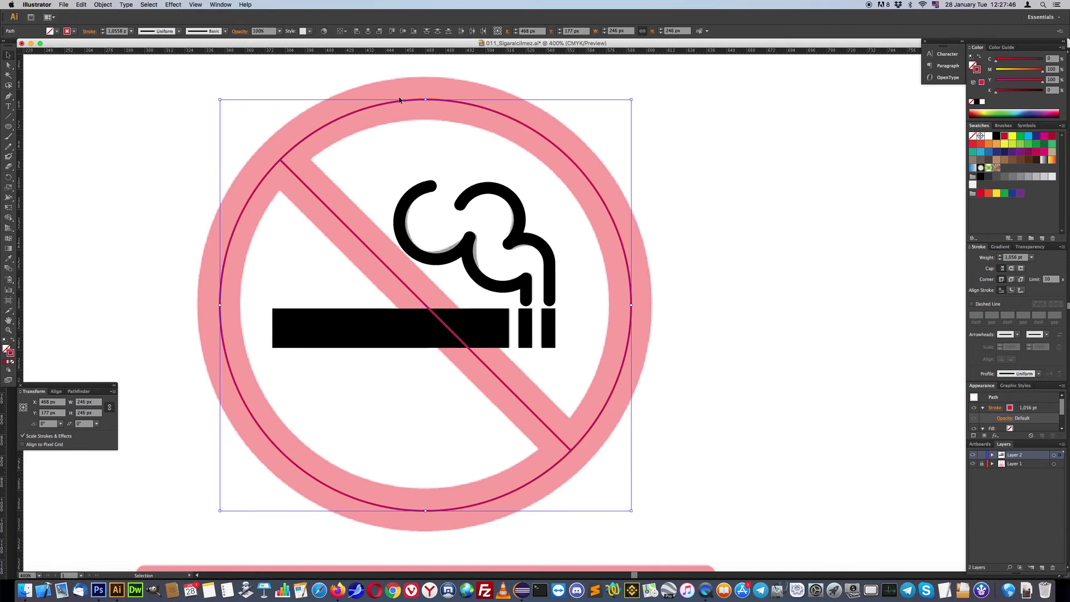
{"action": "left_click", "coordinate": [102, 31]}
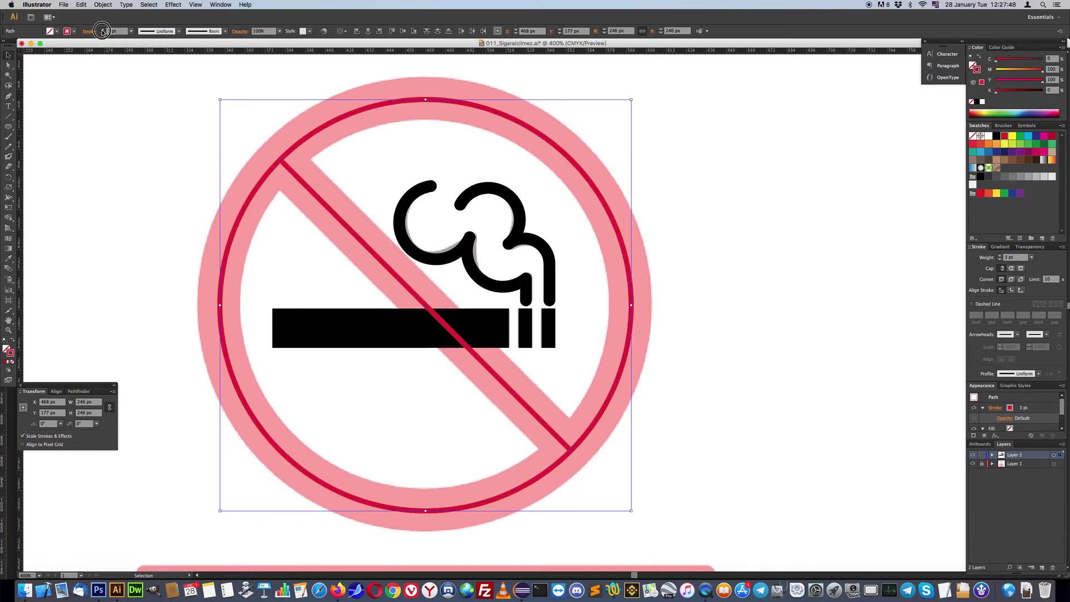
{"action": "left_click", "coordinate": [102, 30]}
{"action": "left_click", "coordinate": [102, 30]}
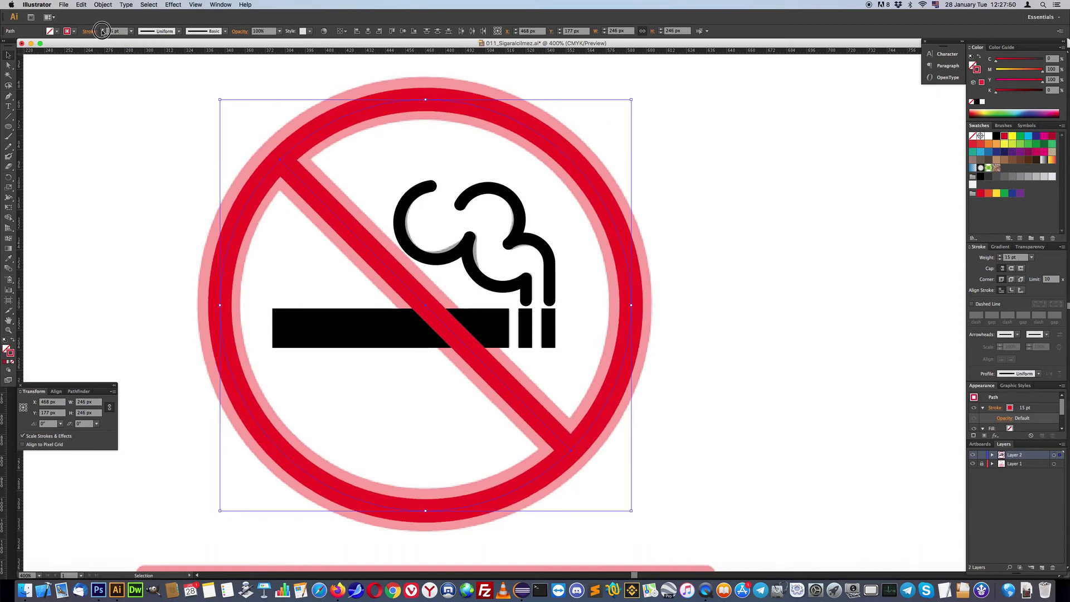
{"action": "left_click", "coordinate": [102, 30]}
{"action": "left_click", "coordinate": [103, 31]}
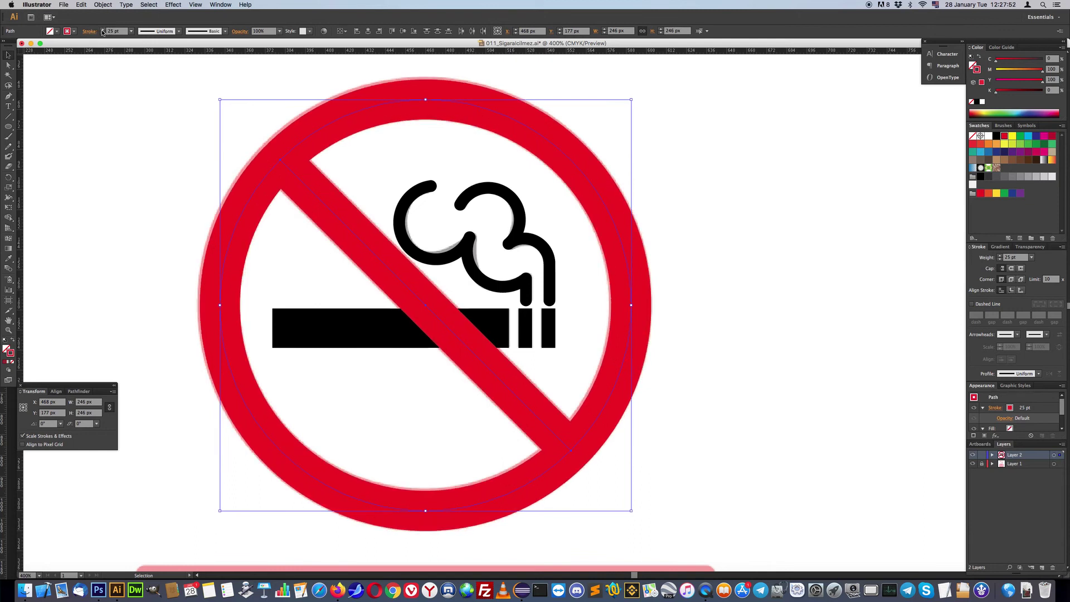
{"action": "left_click", "coordinate": [103, 31]}
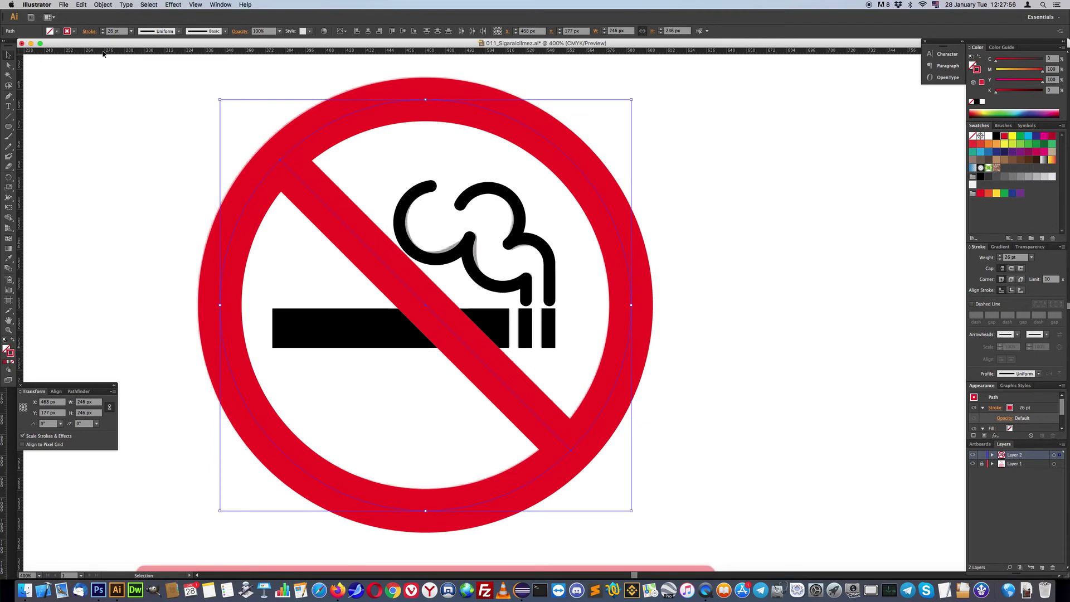
{"action": "left_click", "coordinate": [102, 5]}
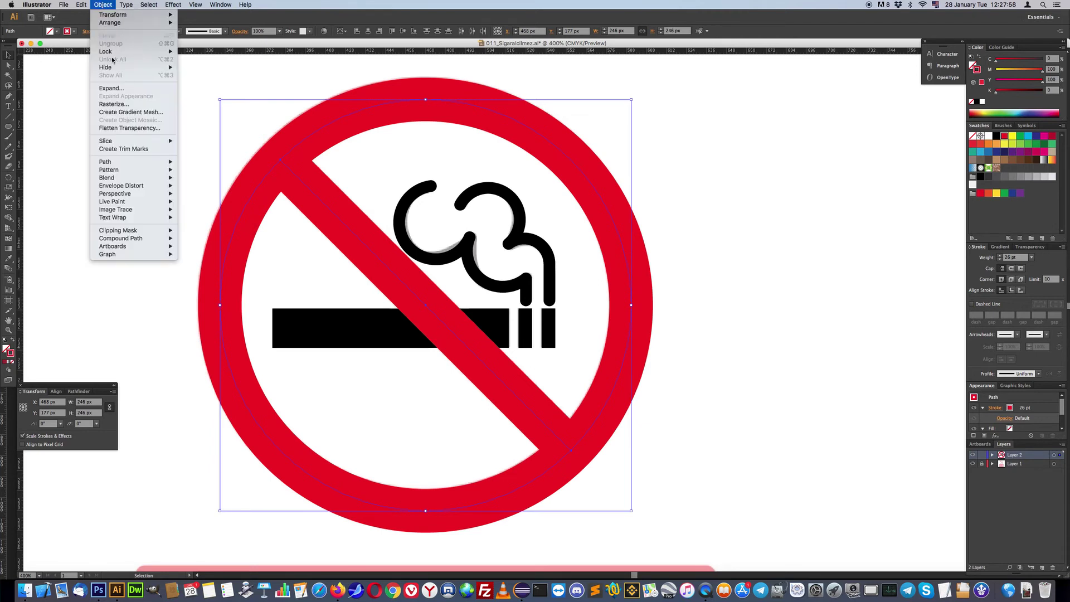
Step: Expand the ring and slash strokes and unite them into one shape with Pathfinder
{"action": "left_click", "coordinate": [110, 88]}
{"action": "left_click", "coordinate": [556, 378]}
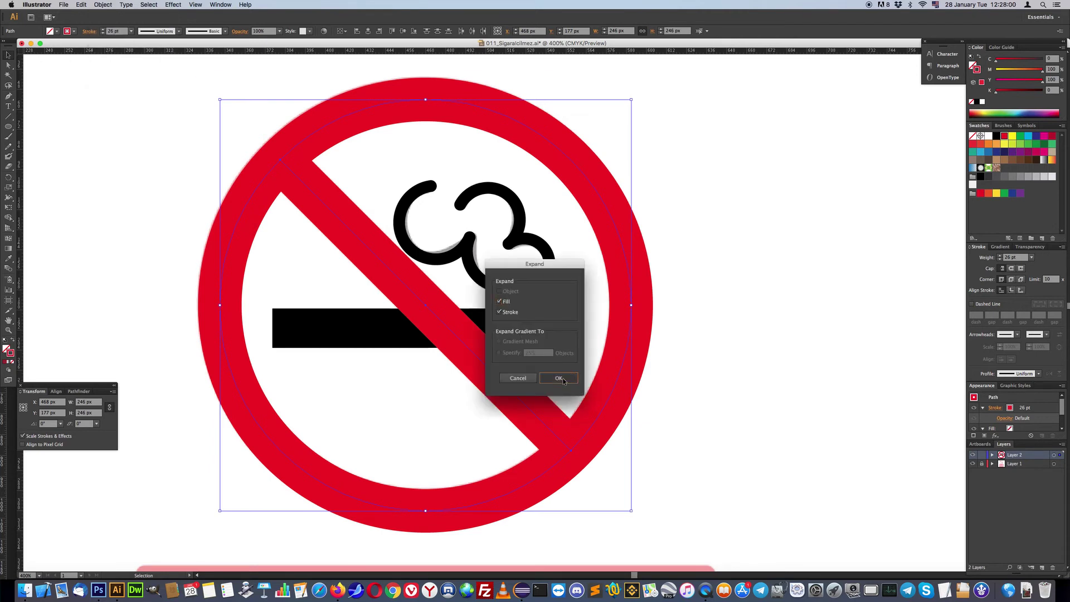
{"action": "left_click", "coordinate": [80, 392]}
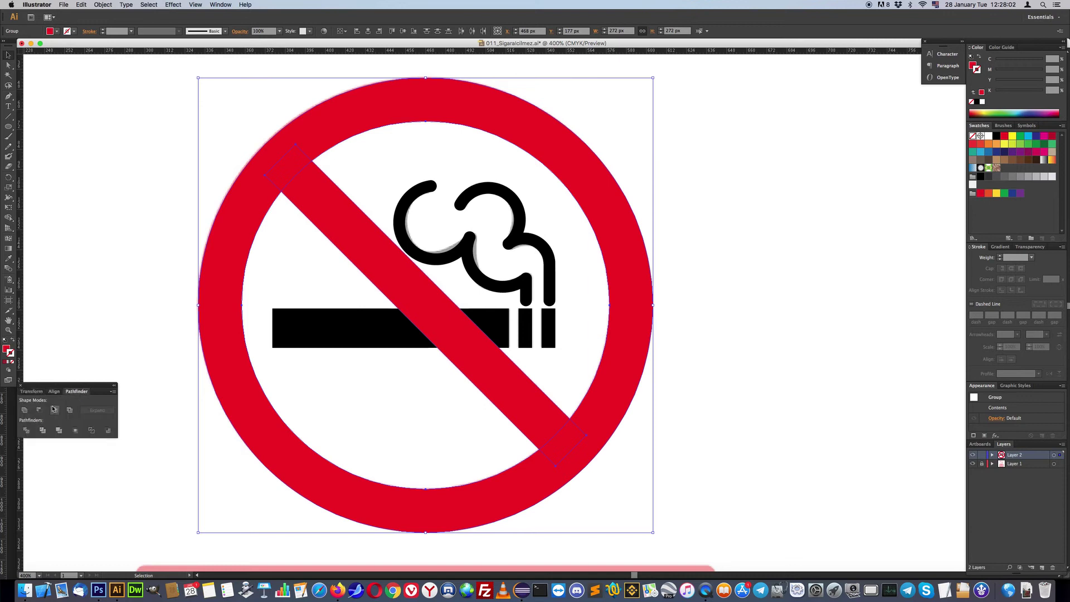
{"action": "left_click", "coordinate": [25, 410]}
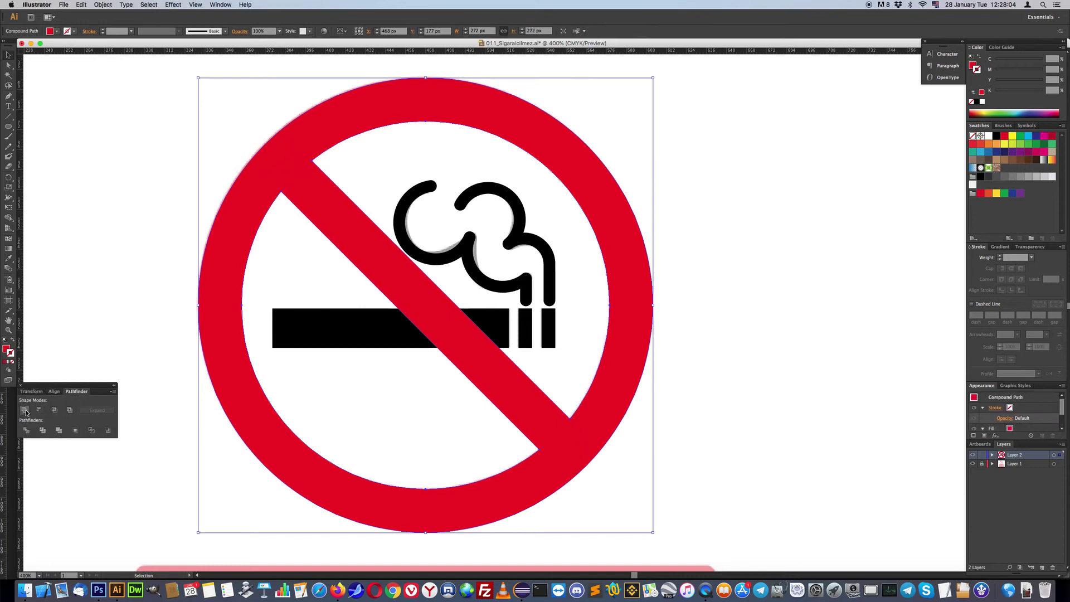
{"action": "left_click", "coordinate": [114, 391]}
{"action": "left_click", "coordinate": [158, 426]}
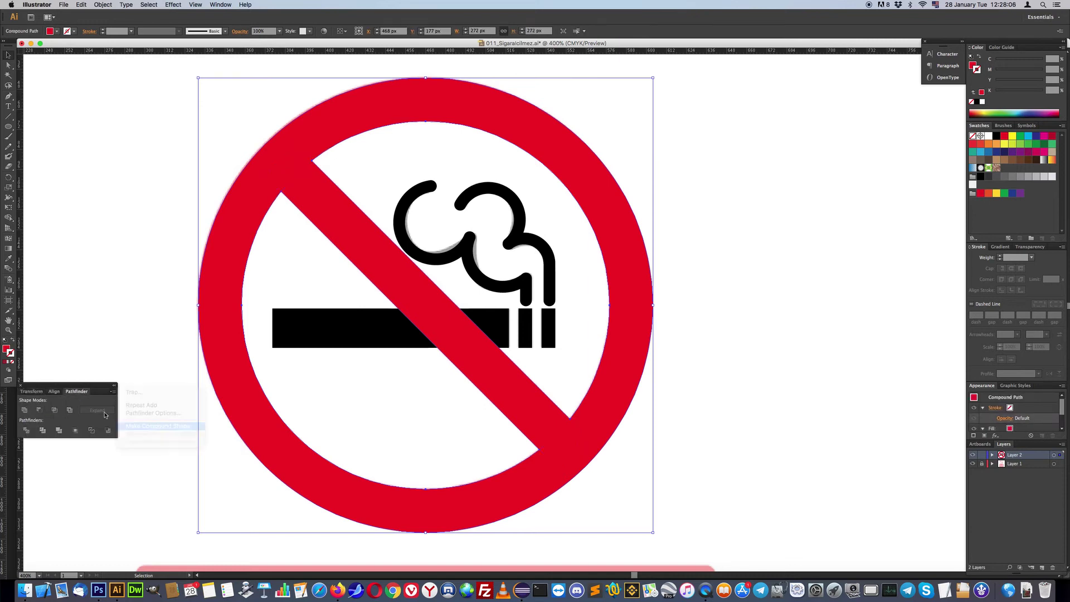
Step: Move the merged shape aside to check it, then undo and recentre the view
{"action": "left_click_drag", "start_coordinate": [319, 226], "coordinate": [663, 241]}
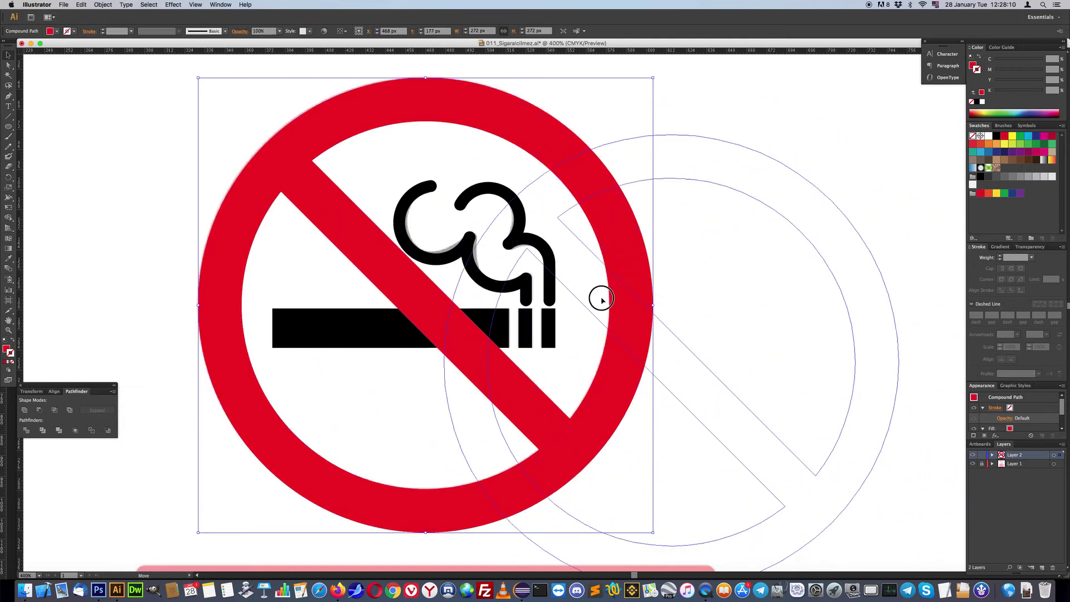
{"action": "left_click_drag", "start_coordinate": [663, 241], "coordinate": [603, 314]}
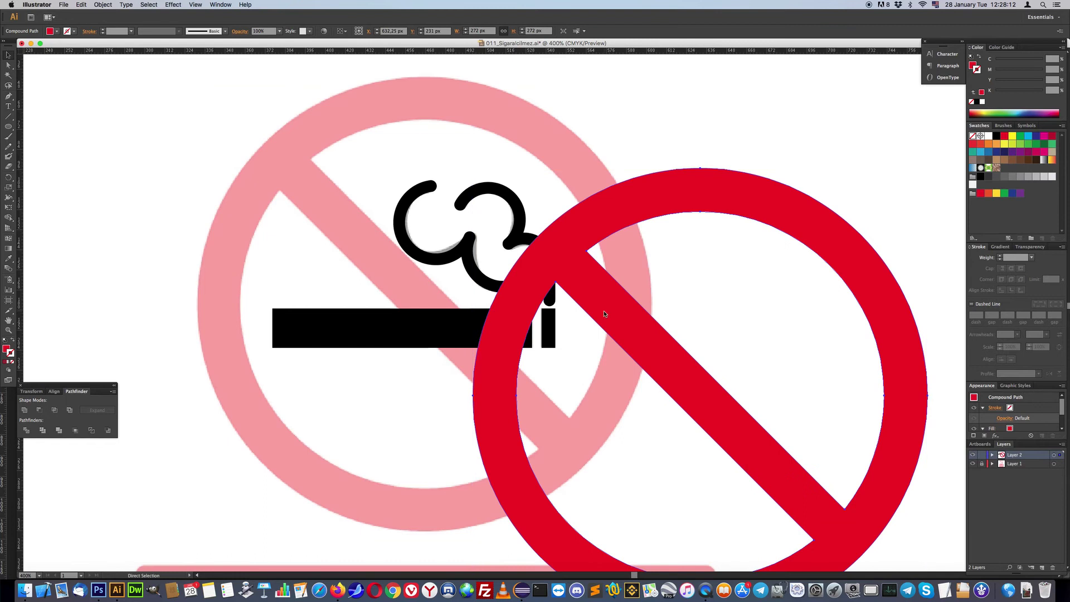
{"action": "key", "text": "super+z"}
{"action": "left_click_drag", "start_coordinate": [517, 264], "coordinate": [527, 246]}
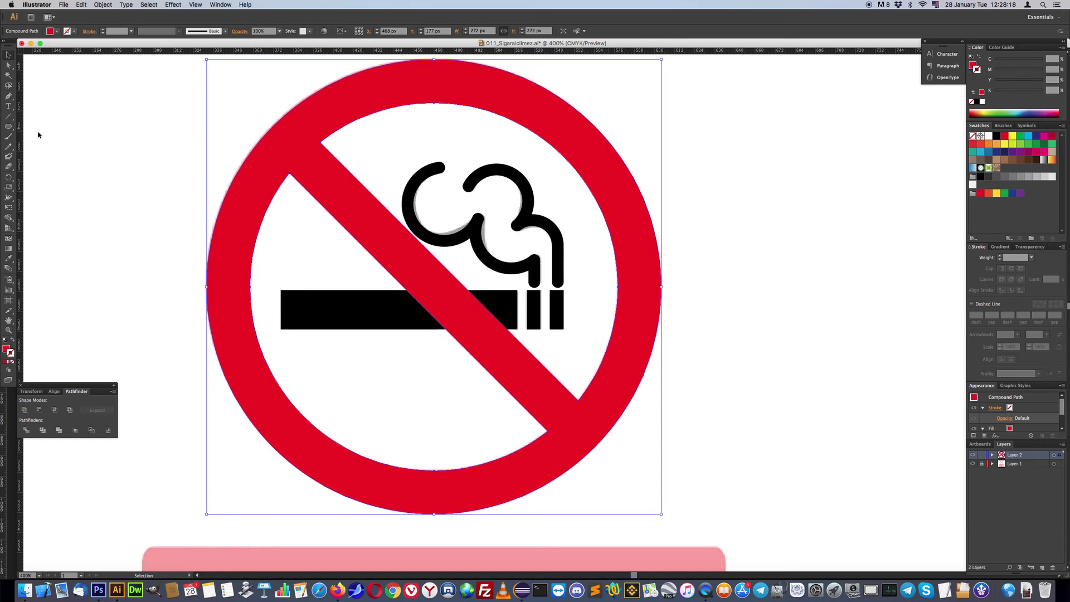
{"action": "left_click", "coordinate": [9, 127]}
Step: Draw a circle, enlarge it to 444 px wide, and send it to the back
{"action": "left_click_drag", "start_coordinate": [445, 298], "coordinate": [649, 471]}
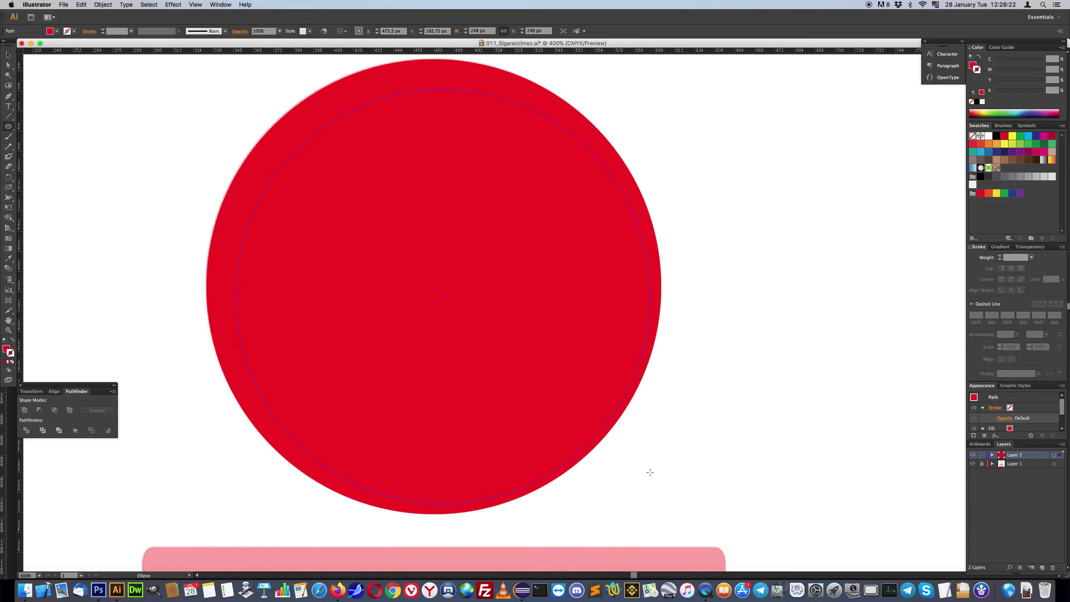
{"action": "key", "text": "super+minus"}
{"action": "key", "text": "super+minus"}
{"action": "key", "text": "v"}
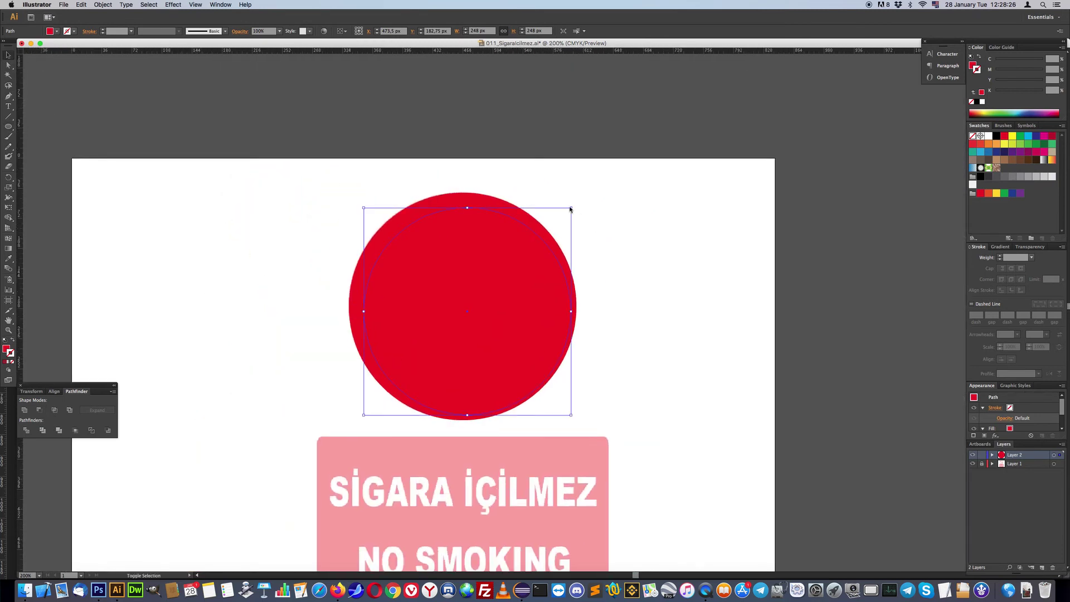
{"action": "left_click_drag", "start_coordinate": [570, 207], "coordinate": [704, 124]}
{"action": "right_click", "coordinate": [538, 194]}
{"action": "mouse_move", "coordinate": [556, 309]}
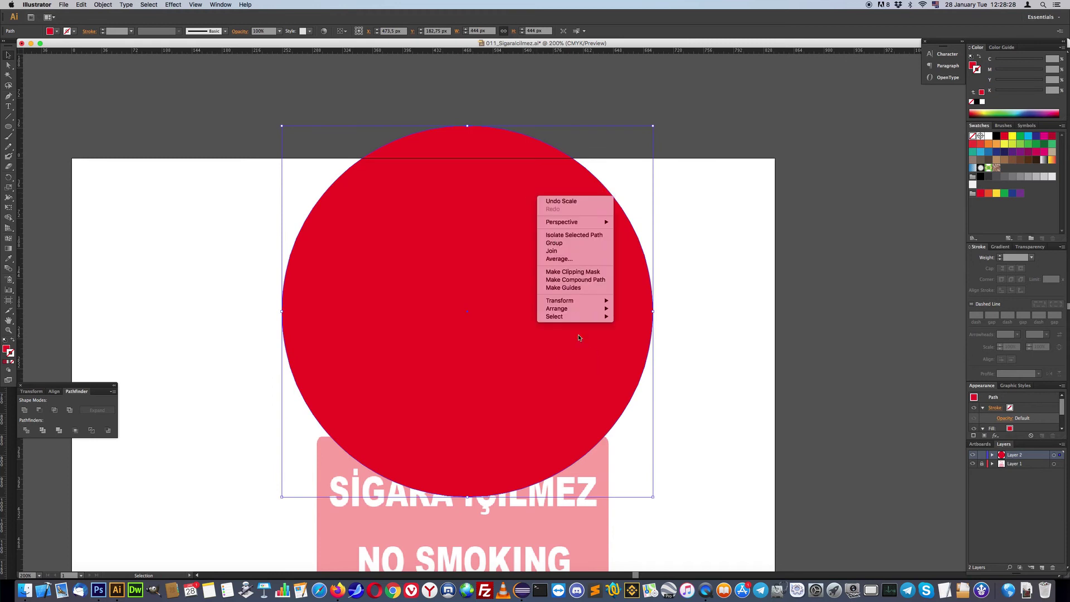
{"action": "key", "text": "Return"}
Step: Make the circle yellow-filled with no outline
{"action": "left_click", "coordinate": [1004, 143]}
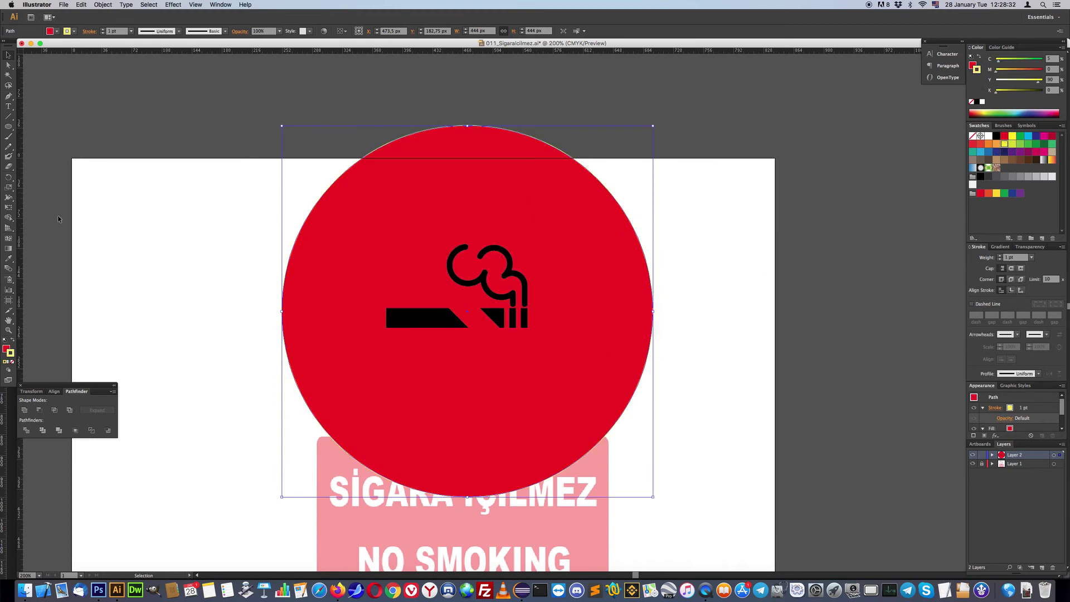
{"action": "left_click", "coordinate": [14, 362]}
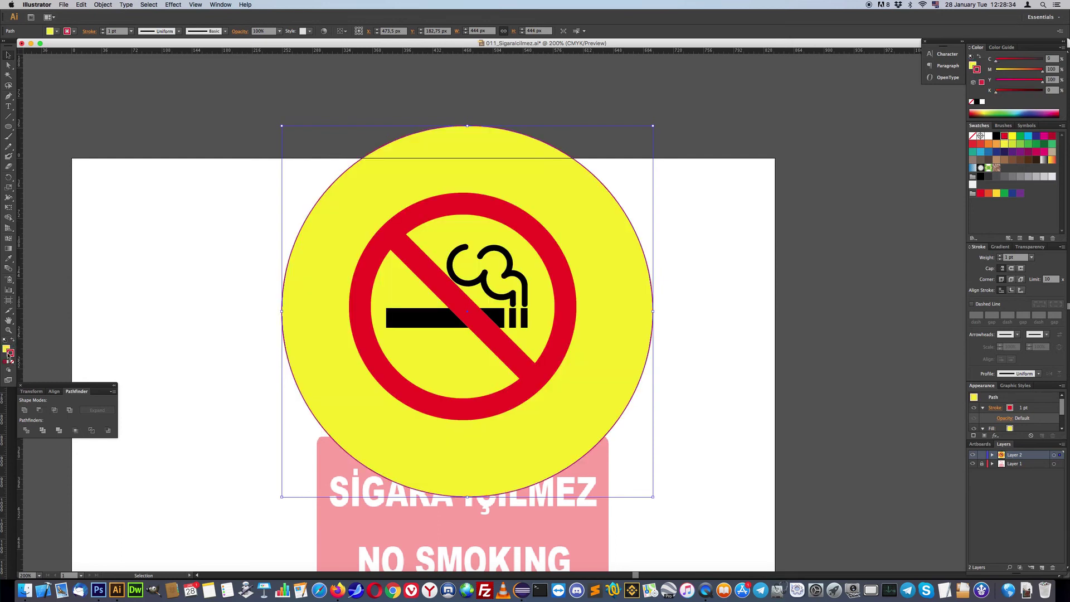
{"action": "left_click", "coordinate": [12, 361]}
{"action": "left_click", "coordinate": [220, 139]}
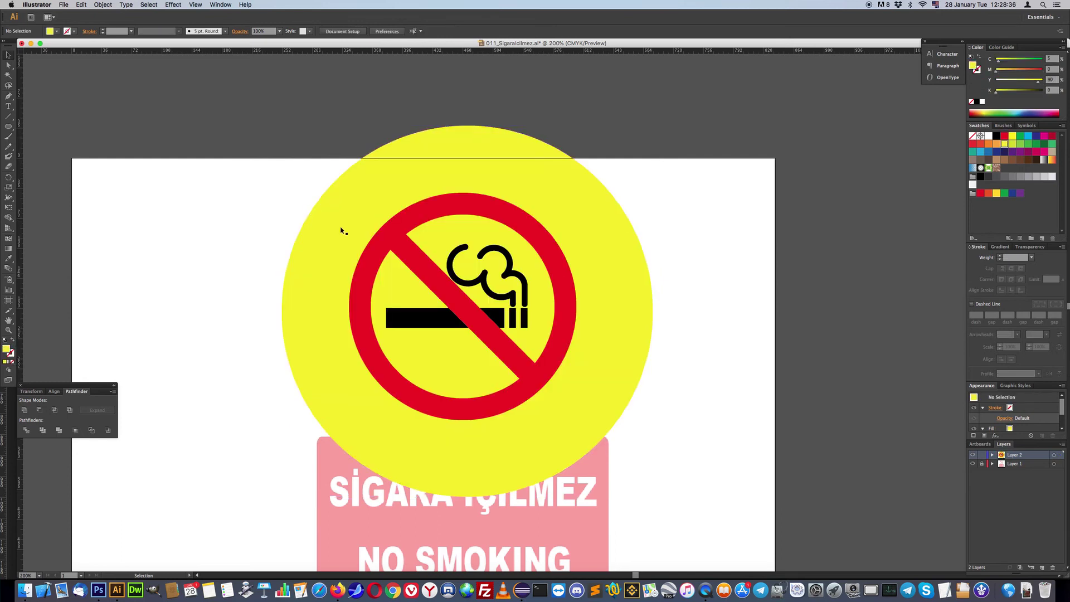
{"action": "left_click", "coordinate": [383, 243]}
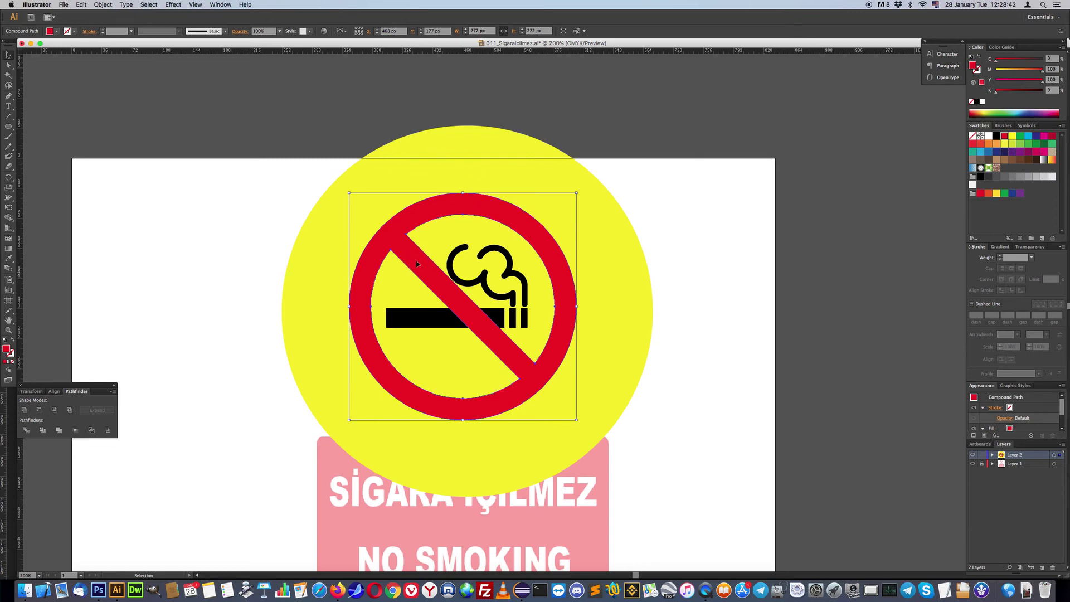
Step: Give the red ring and slash a 5 pt white outline
{"action": "left_click", "coordinate": [13, 355]}
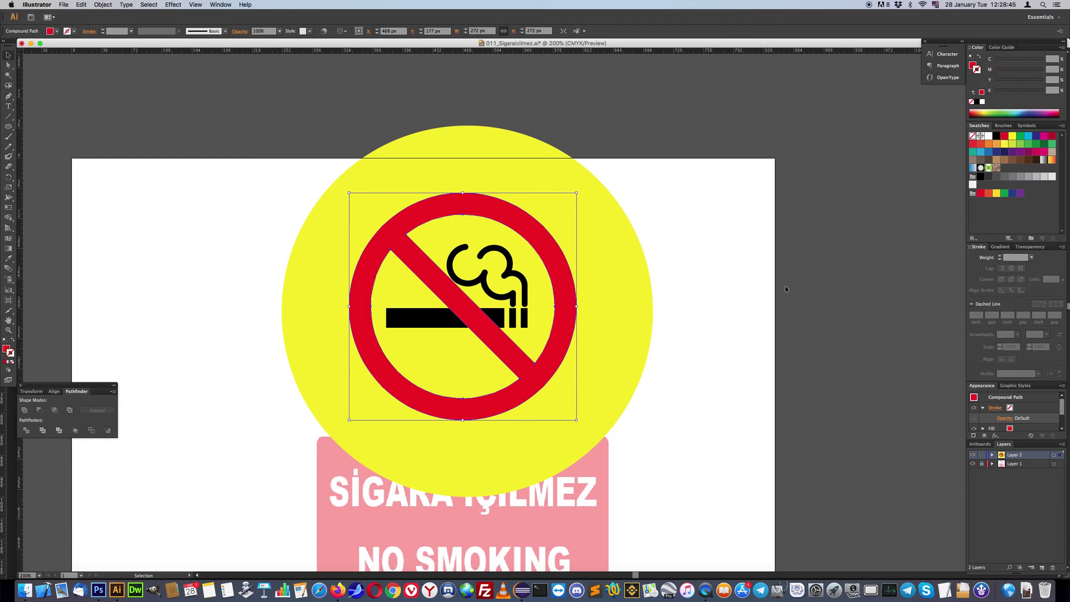
{"action": "left_click", "coordinate": [988, 136]}
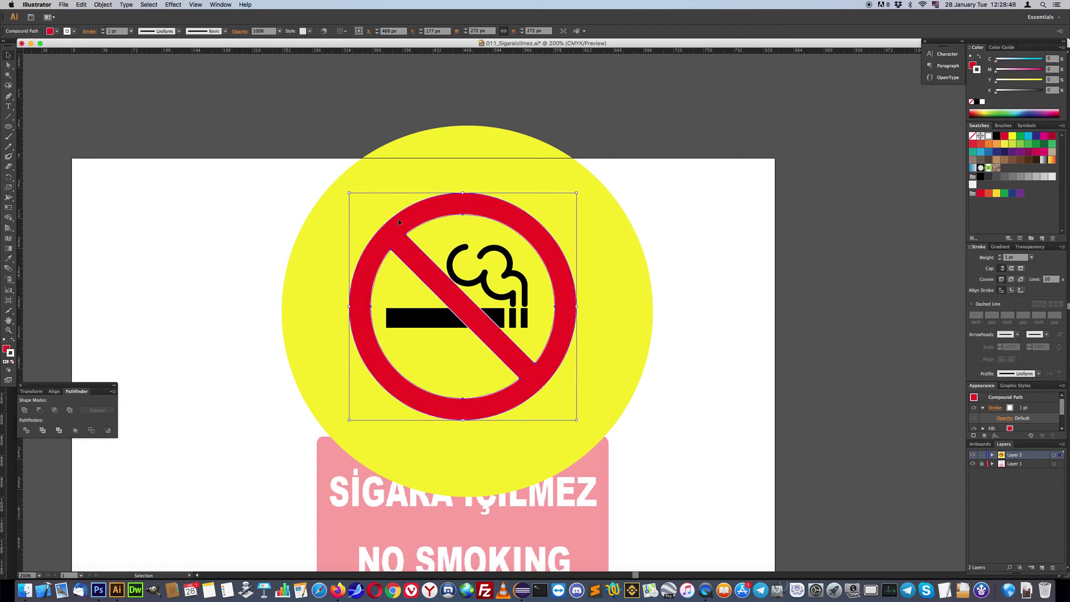
{"action": "left_click", "coordinate": [102, 29]}
{"action": "left_click", "coordinate": [102, 29]}
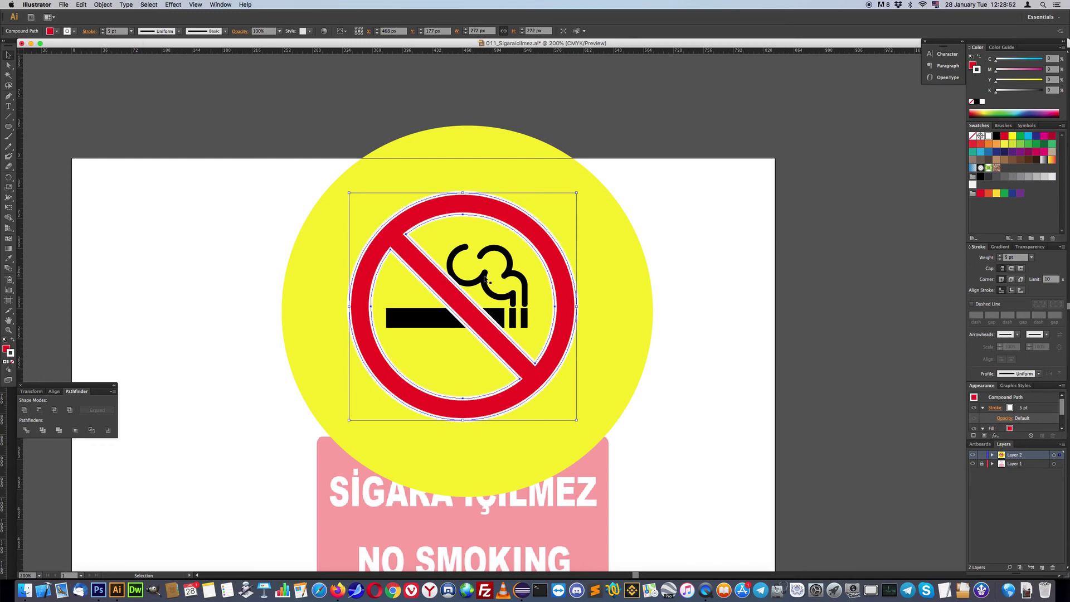
Step: Change the smoke shapes' stacking order, then select the yellow circle
{"action": "left_click", "coordinate": [484, 278]}
{"action": "right_click", "coordinate": [483, 280]}
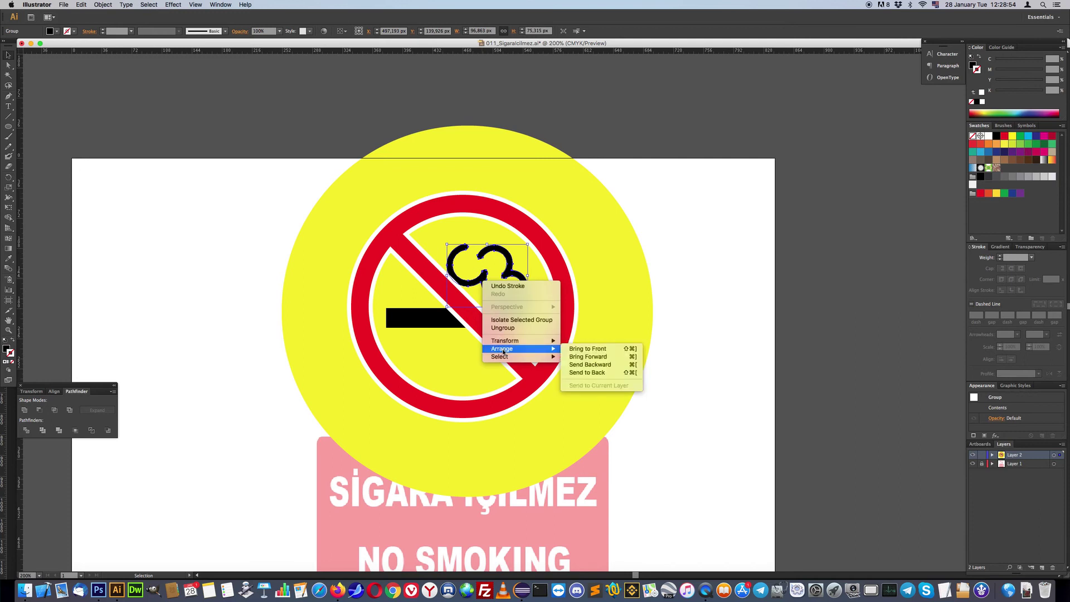
{"action": "left_click", "coordinate": [587, 348]}
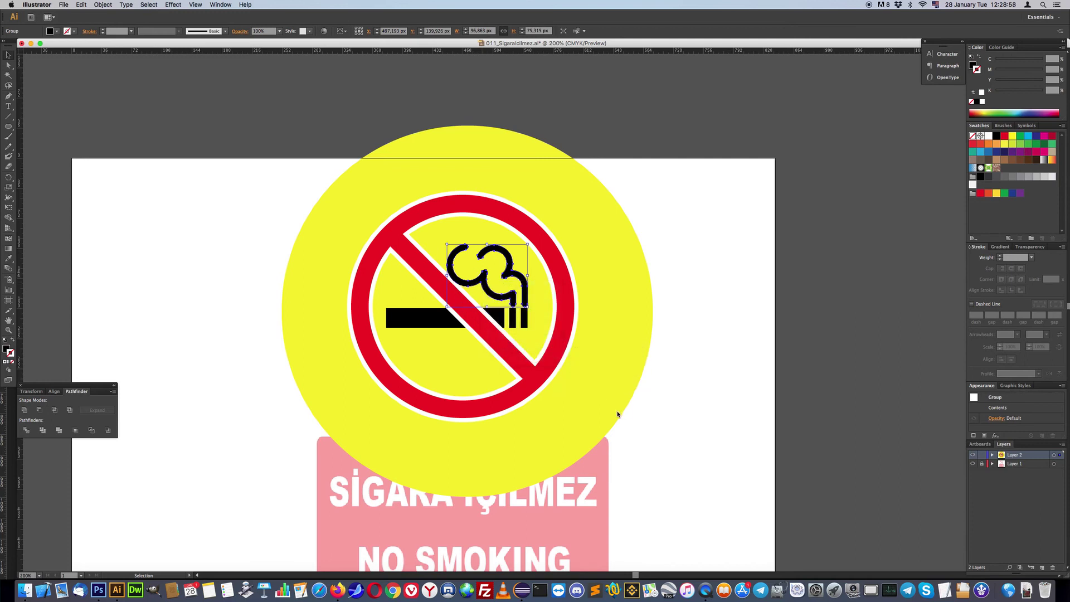
{"action": "left_click", "coordinate": [607, 275]}
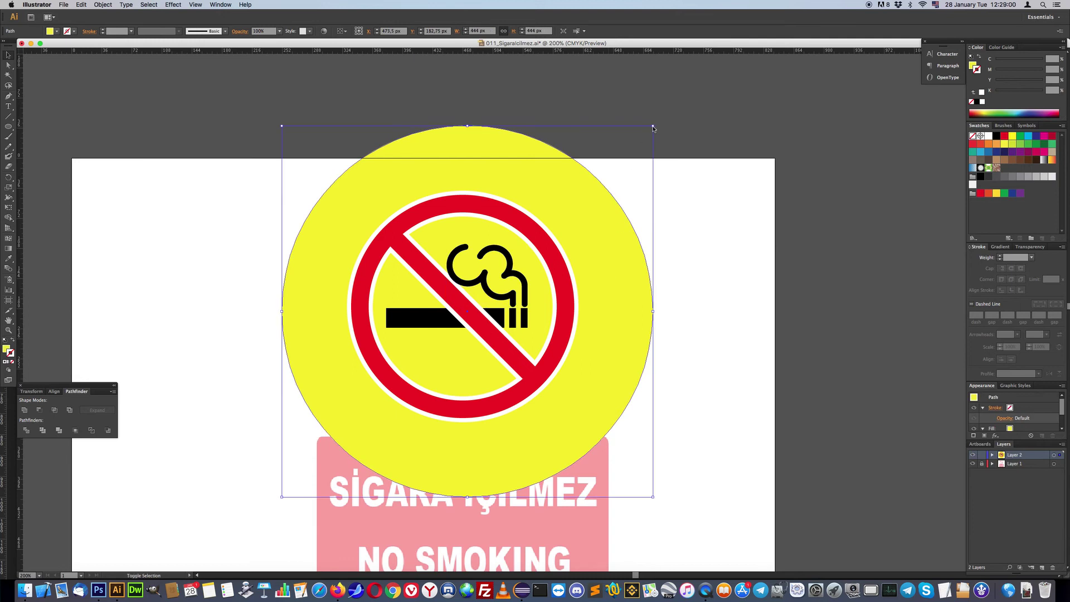
Step: Align the yellow circle's centre with the red ring's centre
{"action": "left_click", "coordinate": [508, 212], "text": "shift"}
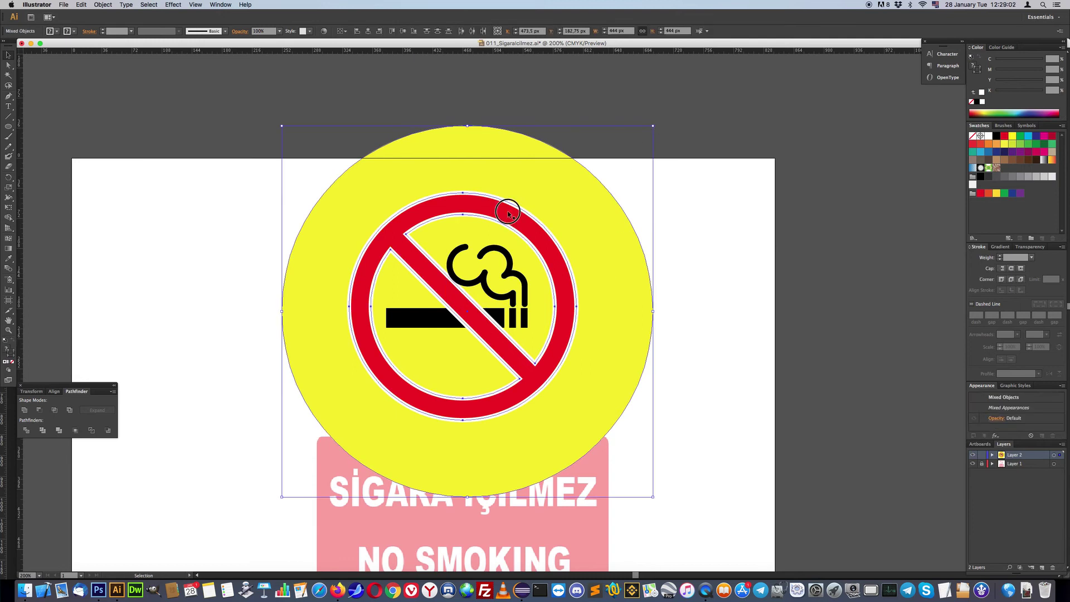
{"action": "left_click", "coordinate": [368, 31]}
{"action": "left_click", "coordinate": [403, 31]}
{"action": "left_click", "coordinate": [604, 126]}
Step: Shrink the circle to 244 px inside the ring and make it white with no outline
{"action": "left_click", "coordinate": [569, 167]}
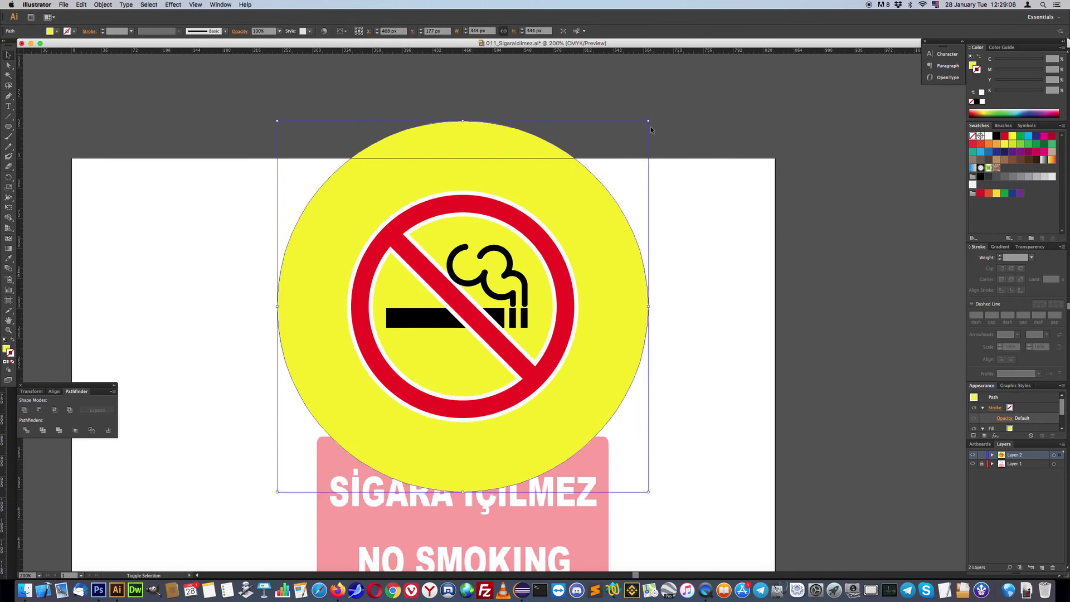
{"action": "left_click_drag", "start_coordinate": [648, 121], "coordinate": [588, 204]}
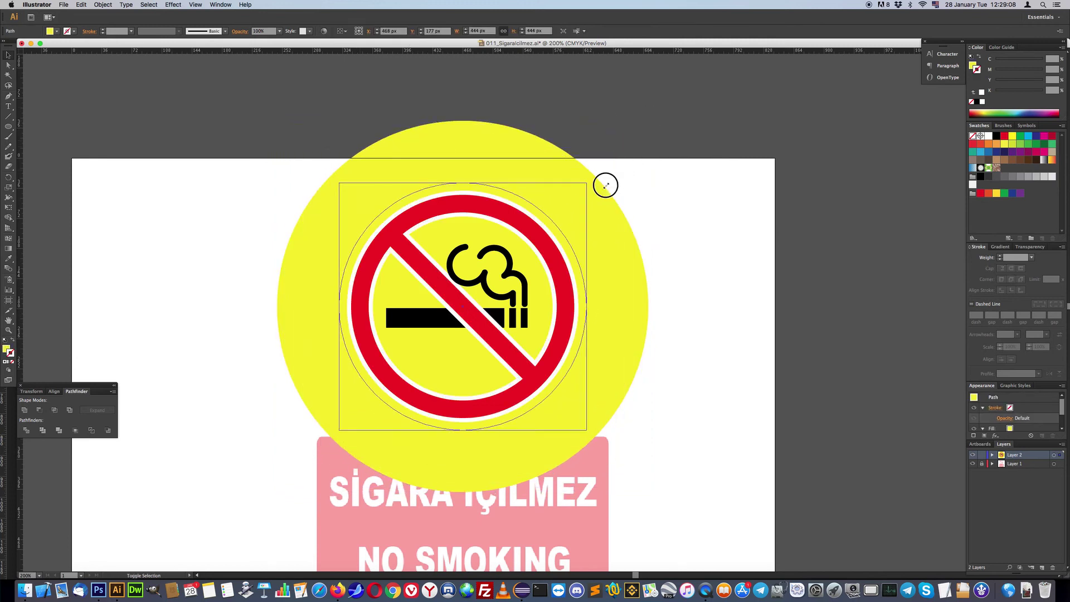
{"action": "left_click_drag", "start_coordinate": [588, 205], "coordinate": [586, 208]}
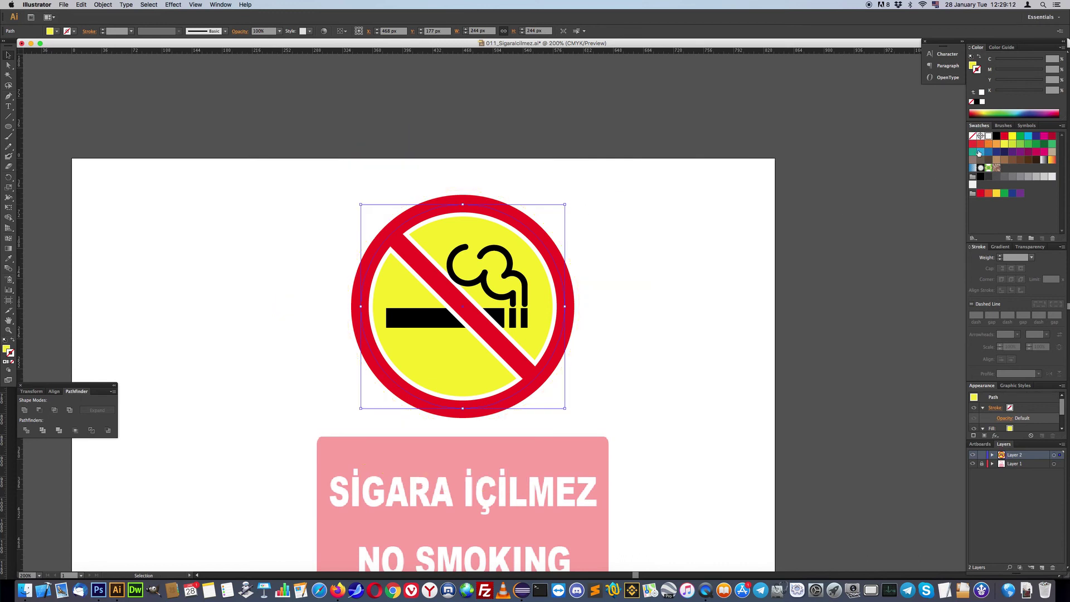
{"action": "left_click", "coordinate": [987, 136]}
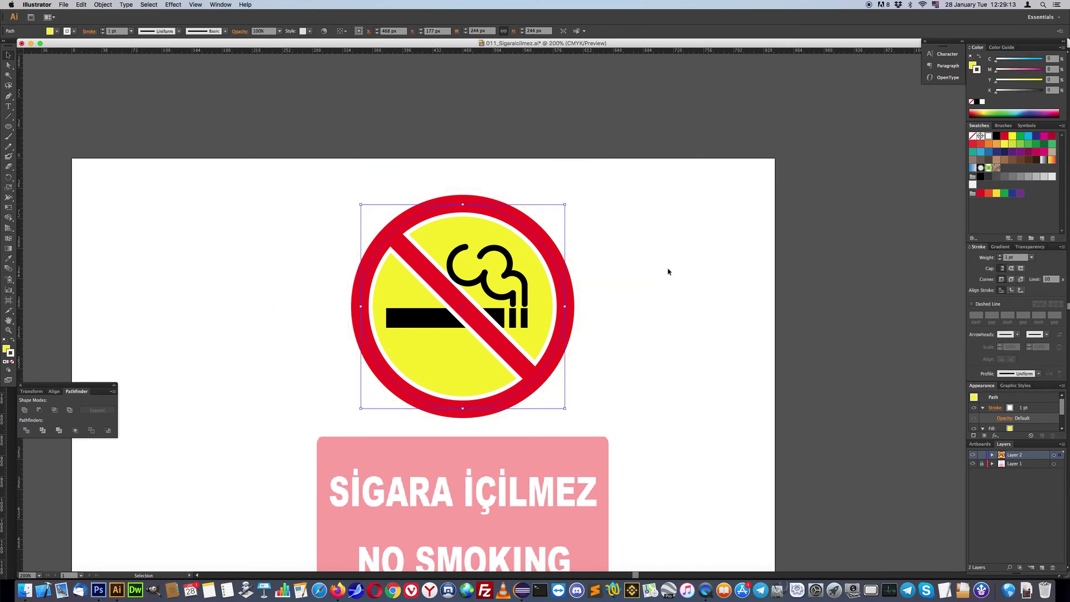
{"action": "left_click", "coordinate": [12, 361]}
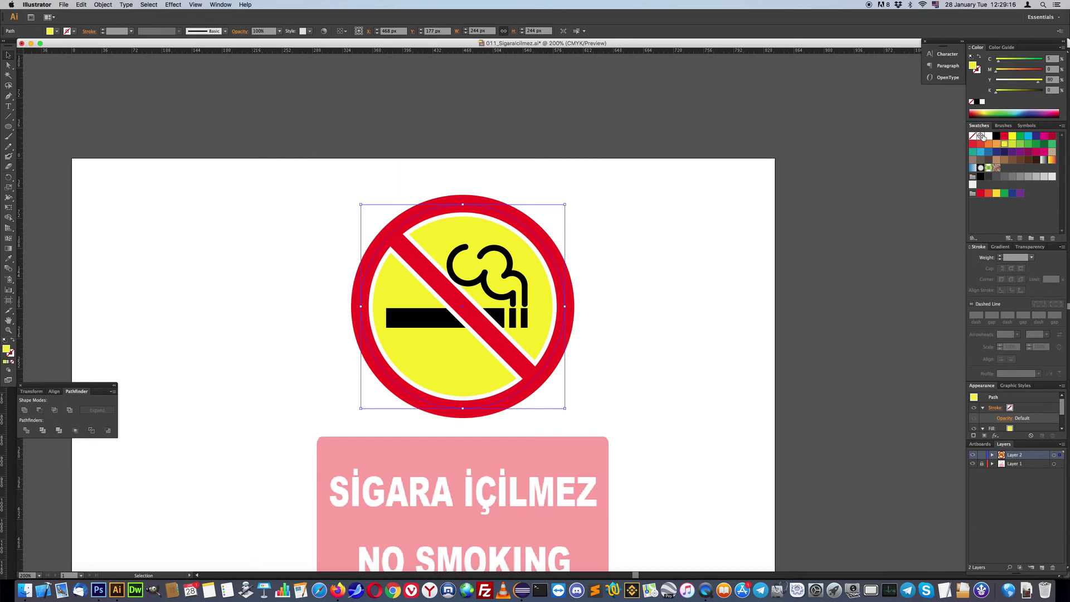
{"action": "left_click", "coordinate": [988, 136]}
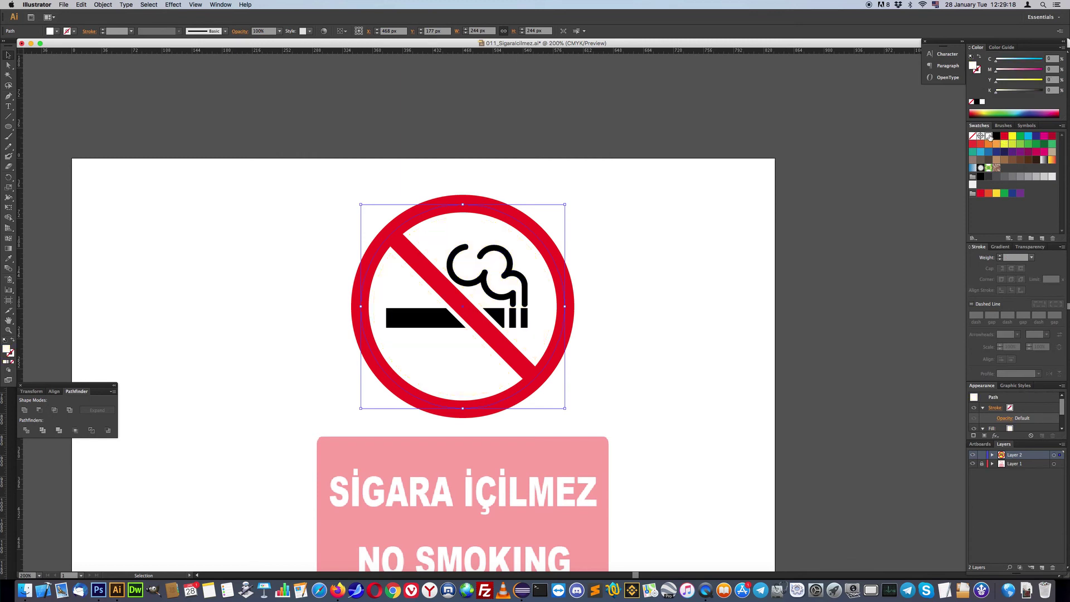
{"action": "left_click", "coordinate": [664, 285]}
{"action": "scroll", "coordinate": [663, 319], "scroll_direction": "down", "scroll_amount": 3}
{"action": "left_click_drag", "start_coordinate": [343, 133], "coordinate": [616, 374]}
{"action": "key", "text": "a"}
{"action": "key", "text": "v"}
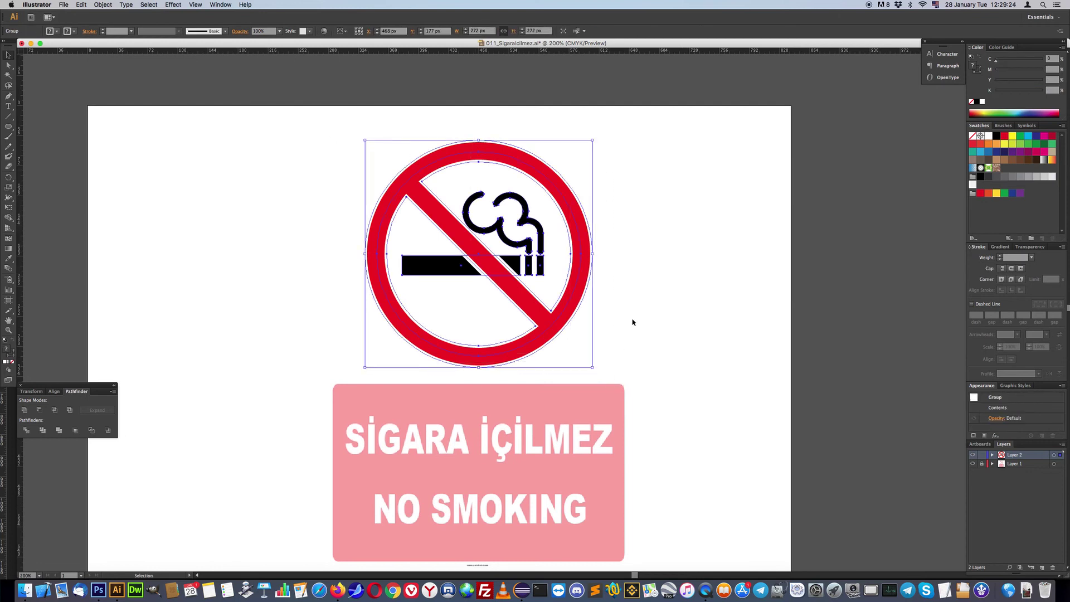
{"action": "left_click", "coordinate": [632, 322]}
{"action": "scroll", "coordinate": [641, 205], "scroll_direction": "down", "scroll_amount": 3}
{"action": "scroll", "coordinate": [660, 306], "scroll_direction": "up", "scroll_amount": 3}
{"action": "scroll", "coordinate": [660, 402], "scroll_direction": "up", "scroll_amount": 1}
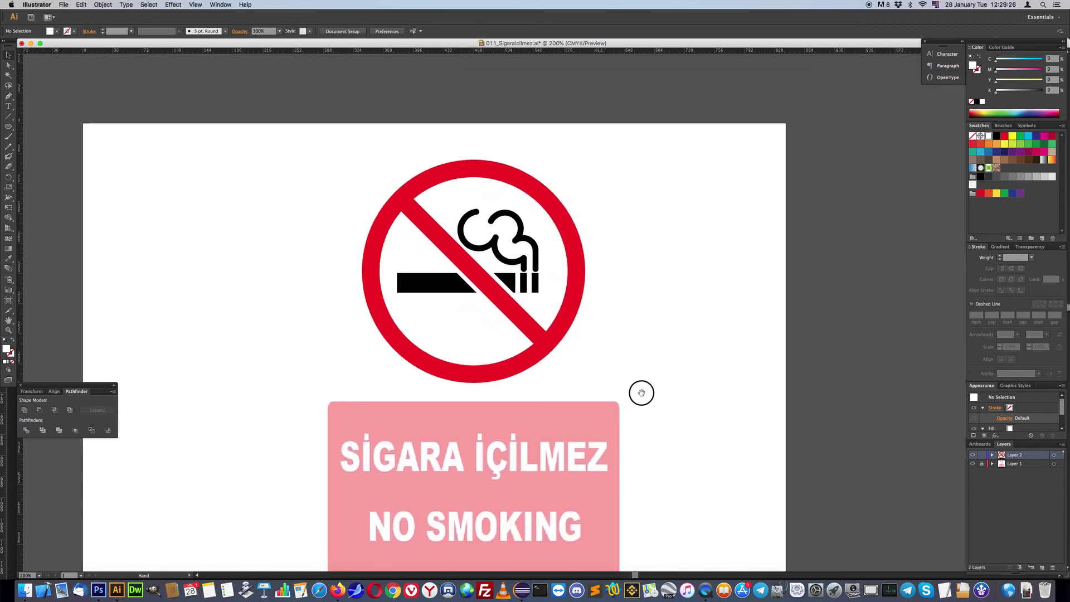
{"action": "left_click_drag", "start_coordinate": [641, 393], "coordinate": [638, 373]}
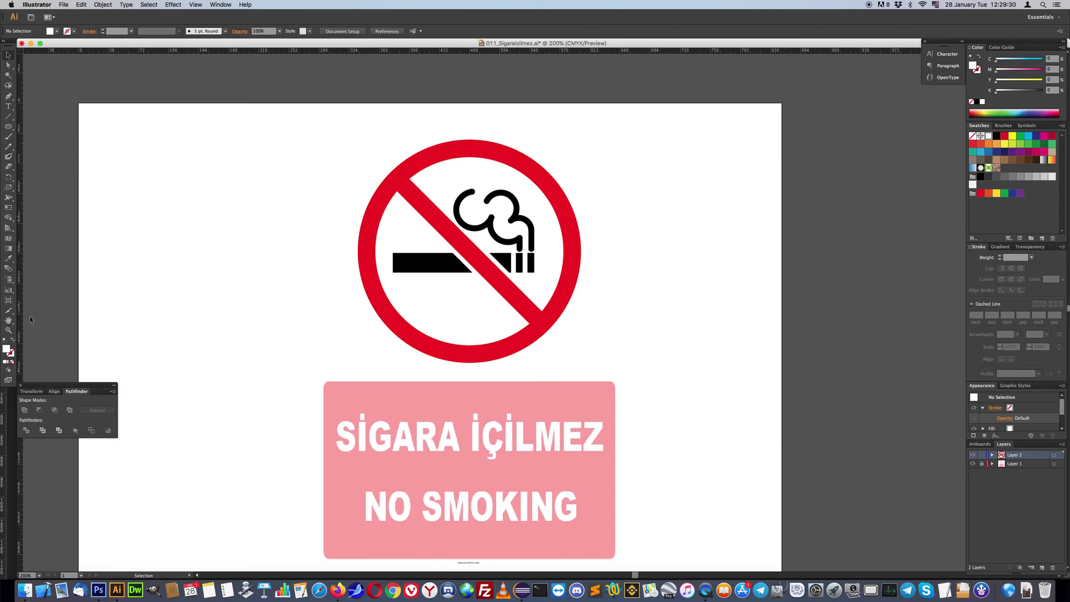
{"action": "double_click", "coordinate": [9, 321]}
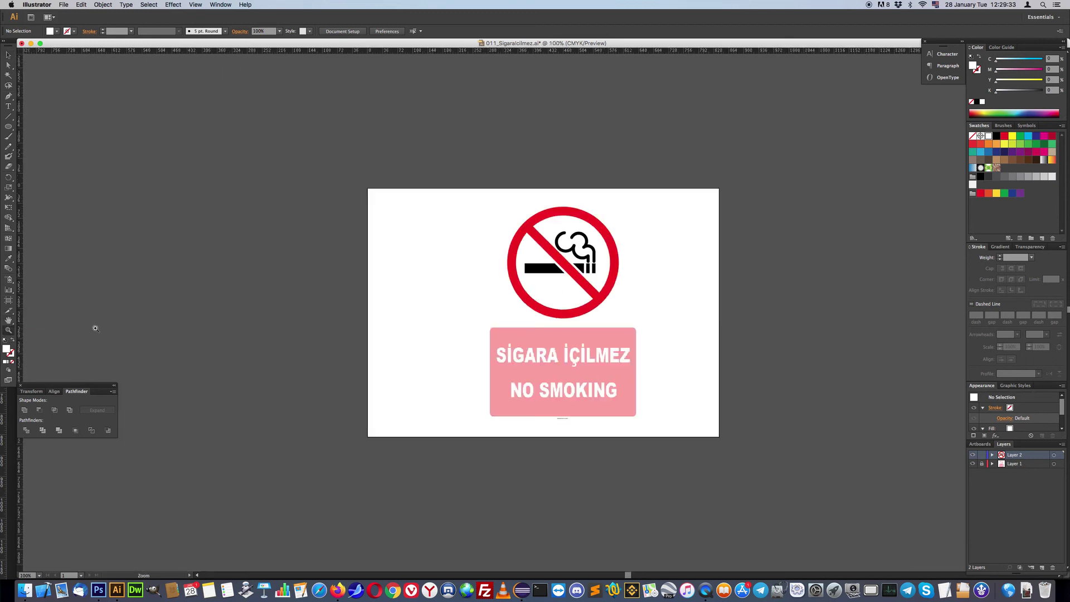
Step: Switch the artboard to portrait orientation through Document Setup
{"action": "double_click", "coordinate": [9, 330]}
{"action": "left_click", "coordinate": [8, 56]}
{"action": "left_click", "coordinate": [338, 158]}
{"action": "left_click", "coordinate": [342, 31]}
{"action": "left_click", "coordinate": [612, 201]}
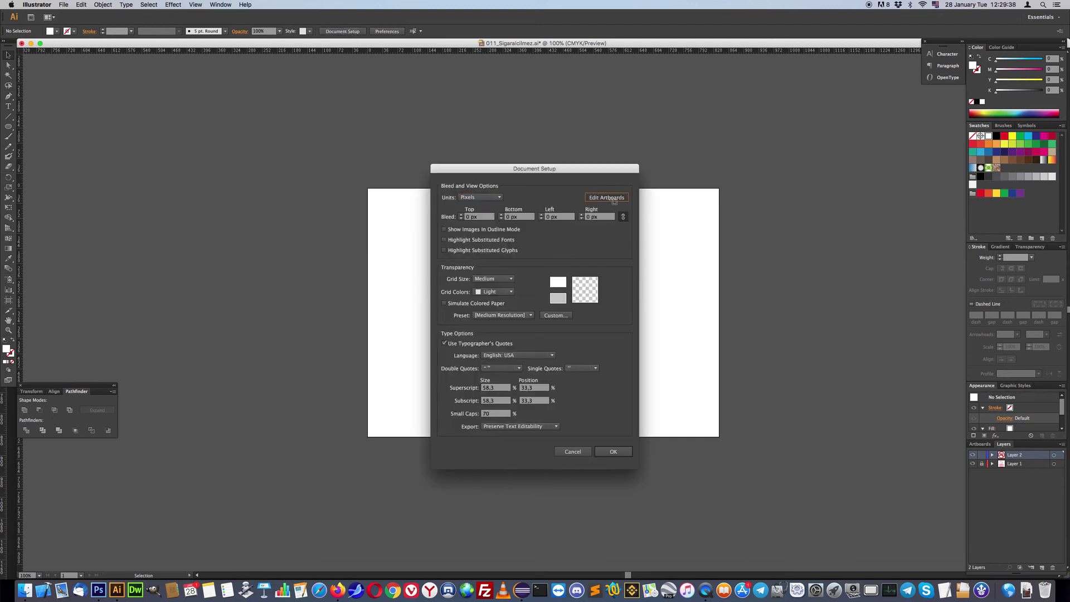
{"action": "left_click", "coordinate": [135, 31]}
{"action": "left_click", "coordinate": [8, 55]}
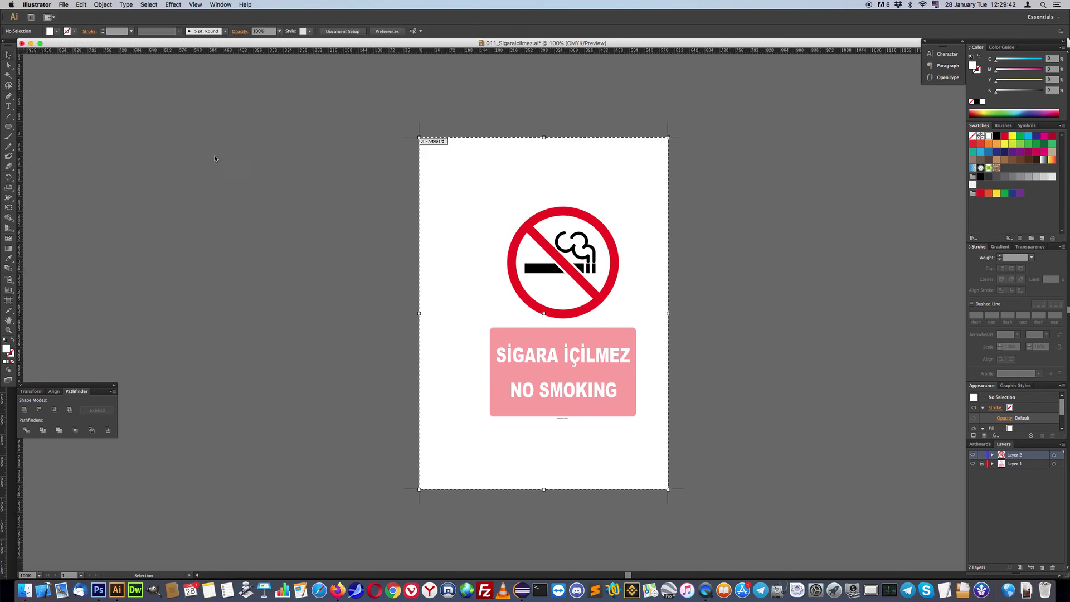
Step: Unlock Layer 1, delete the pink text panel, and delete Layer 1
{"action": "left_click", "coordinate": [547, 263]}
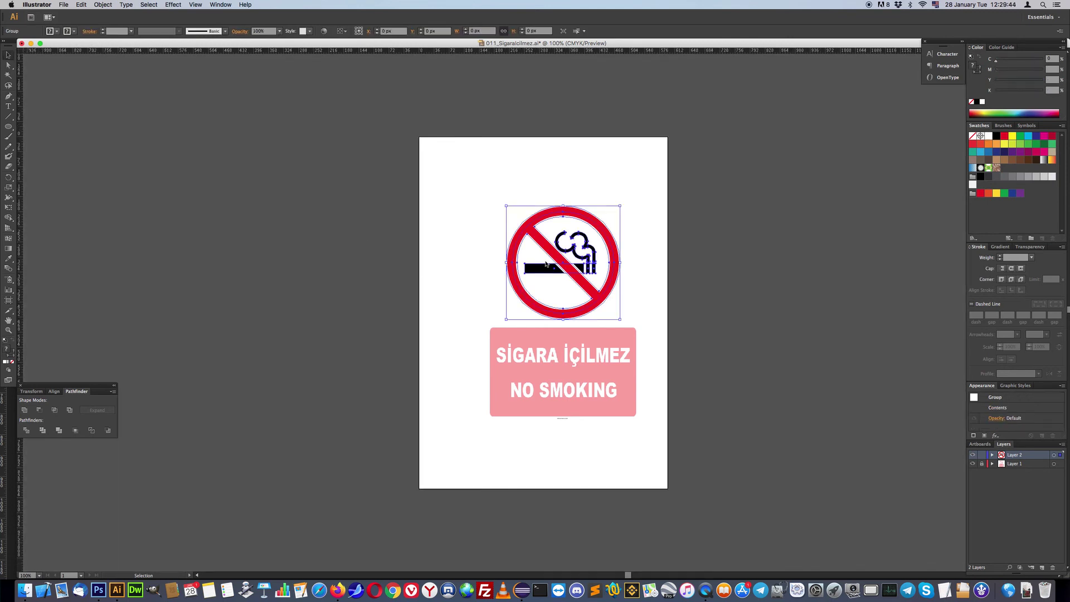
{"action": "left_click", "coordinate": [546, 357]}
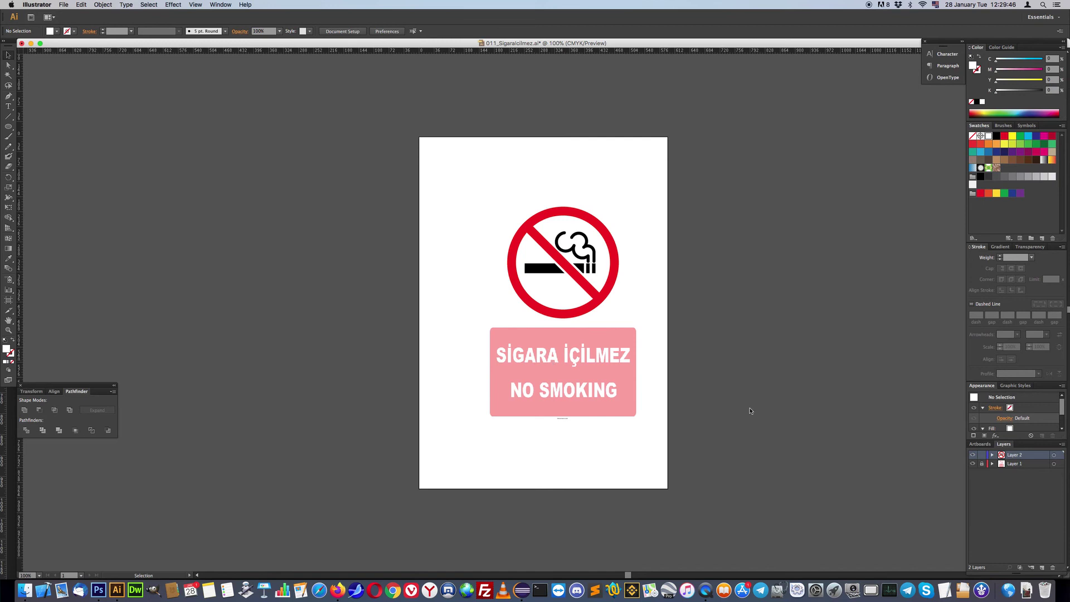
{"action": "left_click", "coordinate": [981, 463]}
{"action": "left_click", "coordinate": [554, 387]}
{"action": "key", "text": "Delete"}
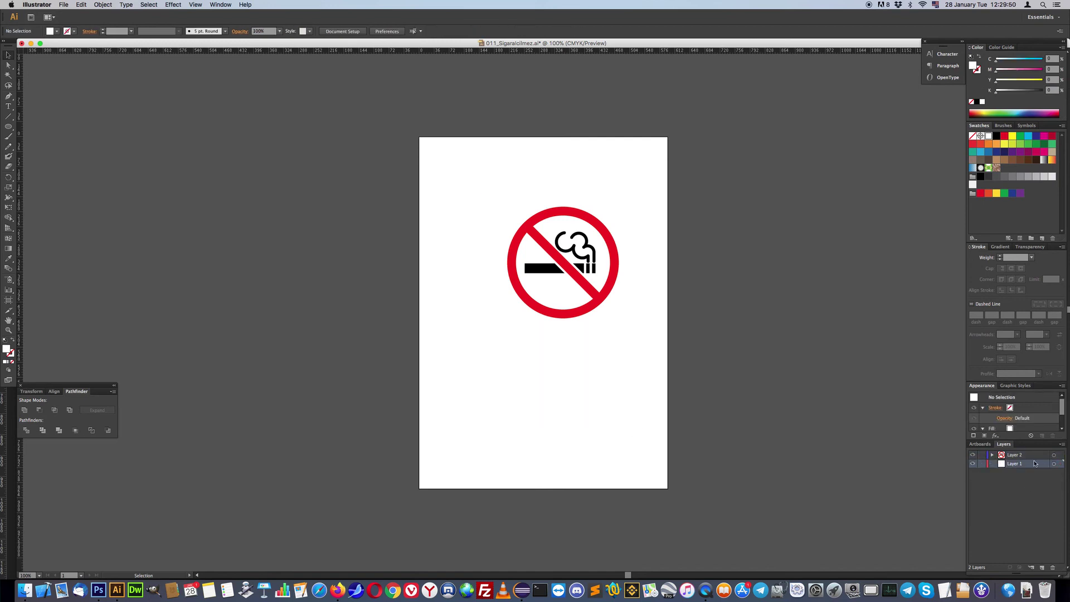
{"action": "left_click_drag", "start_coordinate": [1033, 463], "coordinate": [1052, 567]}
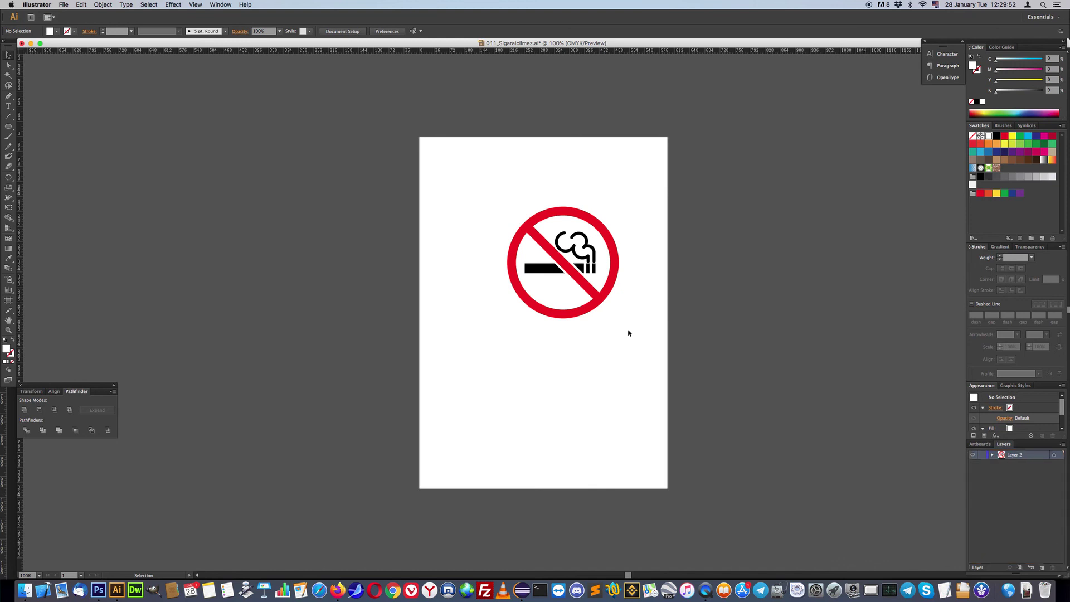
Step: Draw a rounded rectangle with a large corner radius nearly filling the portrait page
{"action": "left_click_drag", "start_coordinate": [15, 128], "coordinate": [34, 125]}
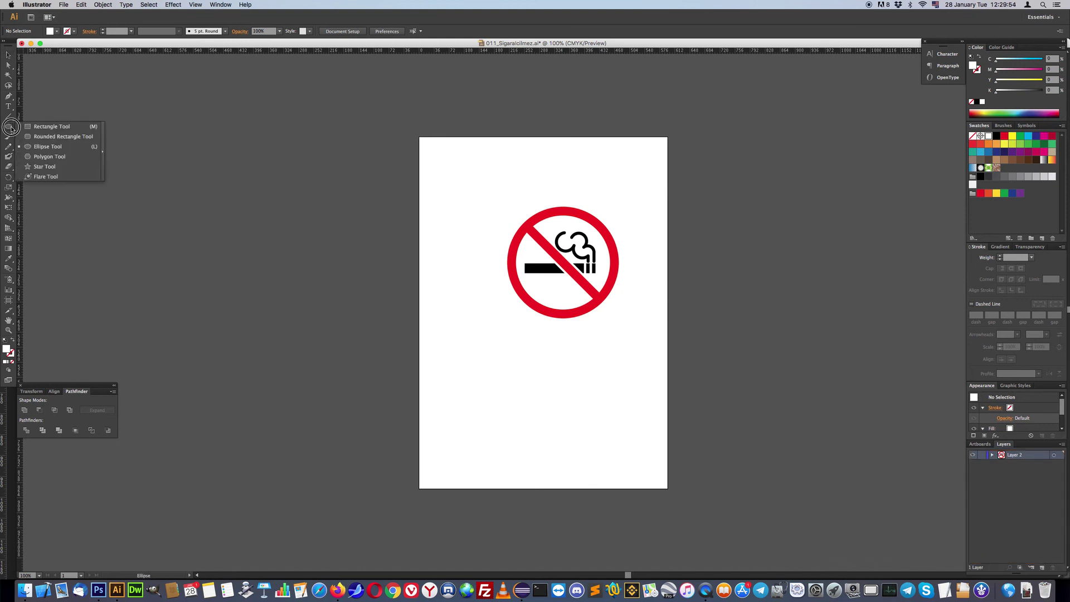
{"action": "left_click_drag", "start_coordinate": [434, 151], "coordinate": [535, 366]}
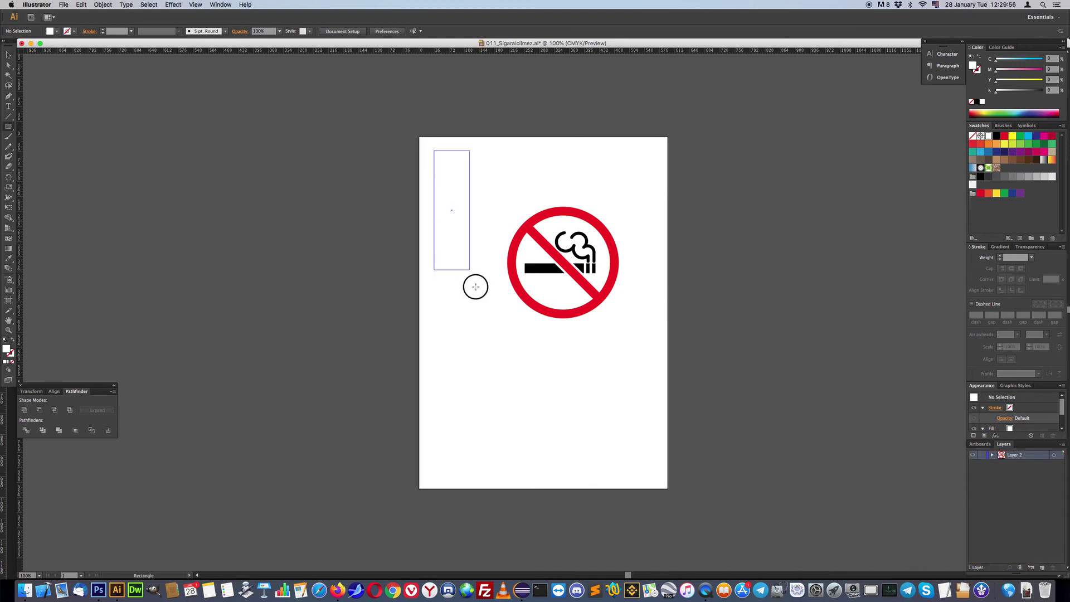
{"action": "key", "text": "ctrl+z"}
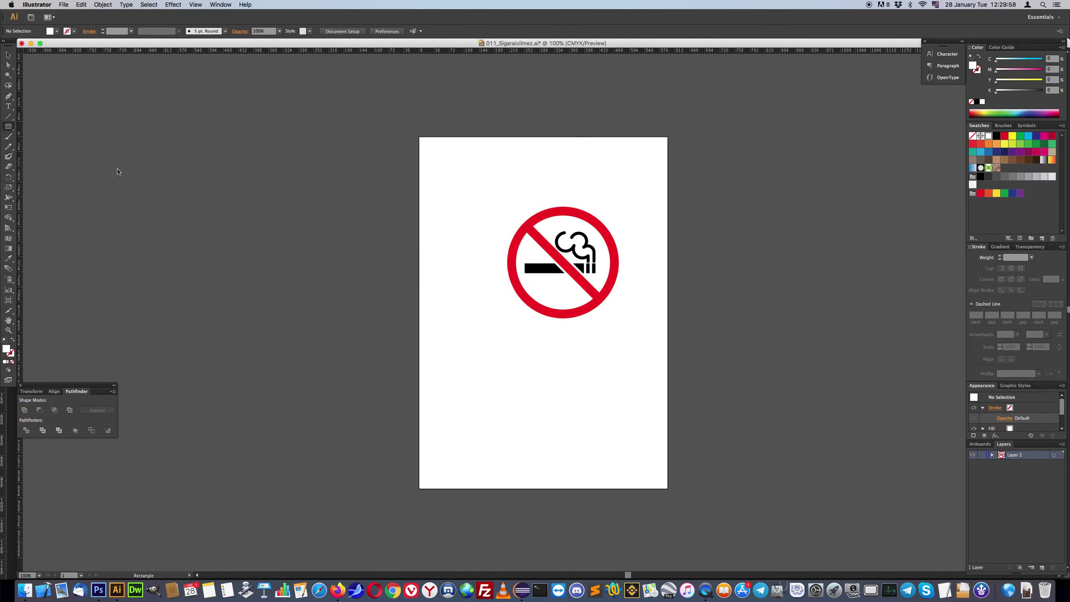
{"action": "left_click_drag", "start_coordinate": [9, 127], "coordinate": [52, 136]}
{"action": "left_click_drag", "start_coordinate": [431, 151], "coordinate": [650, 472]}
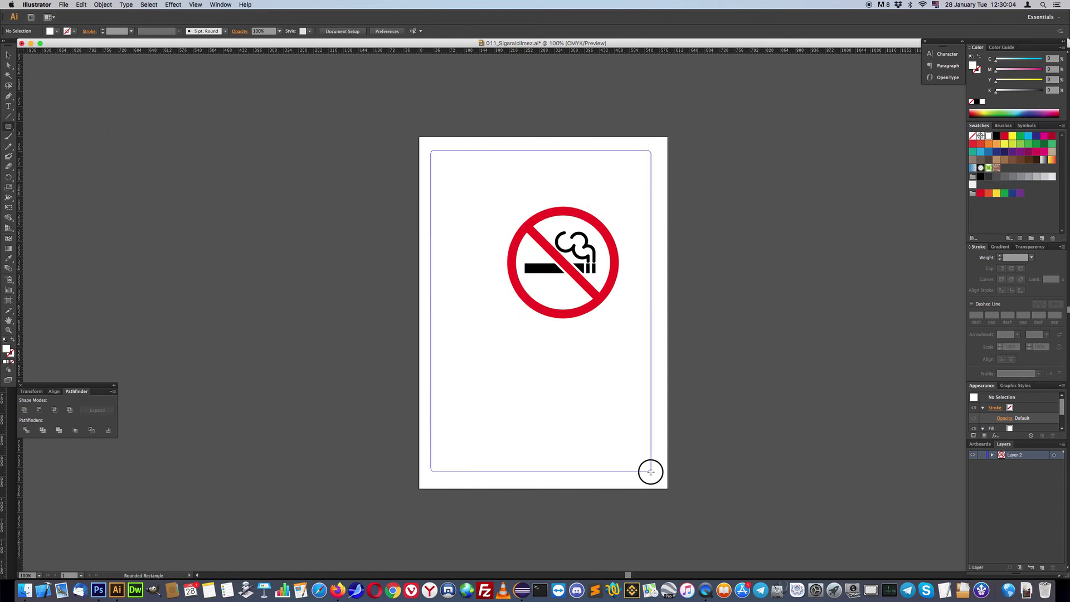
{"action": "key", "text": "Up"}
{"action": "key", "text": "Up"}
{"action": "key", "text": "Up"}
{"action": "key", "text": "Up"}
{"action": "key", "text": "Up"}
{"action": "key", "text": "Up"}
{"action": "key", "text": "Up"}
{"action": "key", "text": "Up"}
{"action": "key", "text": "Up"}
{"action": "key", "text": "Up"}
{"action": "key", "text": "Up"}
{"action": "key", "text": "Up"}
{"action": "left_click_drag", "start_coordinate": [651, 472], "coordinate": [656, 476]}
{"action": "key", "text": "Up"}
{"action": "key", "text": "Up"}
{"action": "key", "text": "Up"}
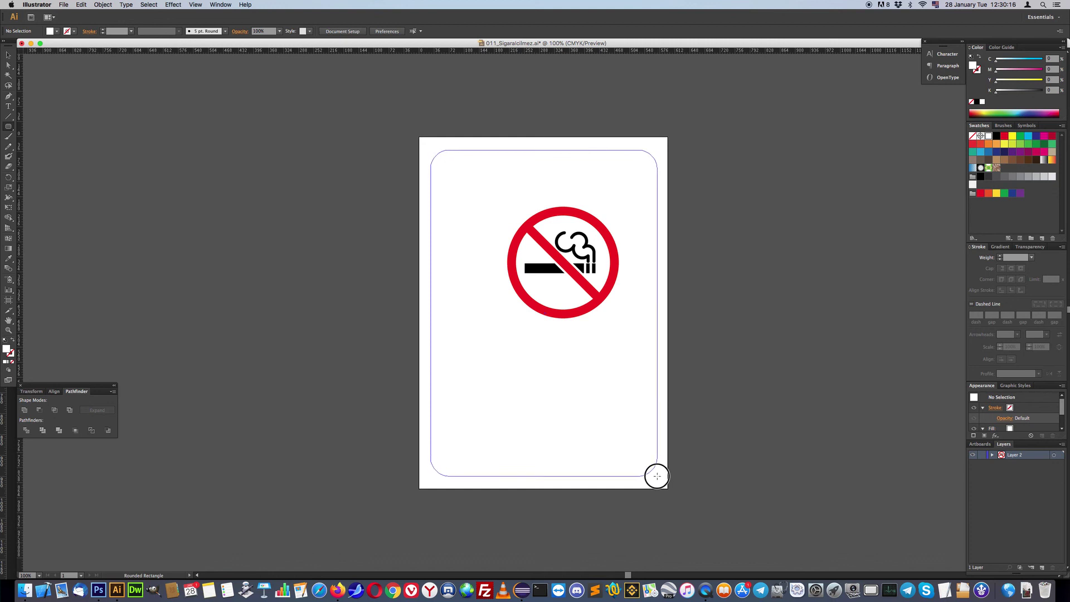
{"action": "left_click_drag", "start_coordinate": [657, 475], "coordinate": [658, 476]}
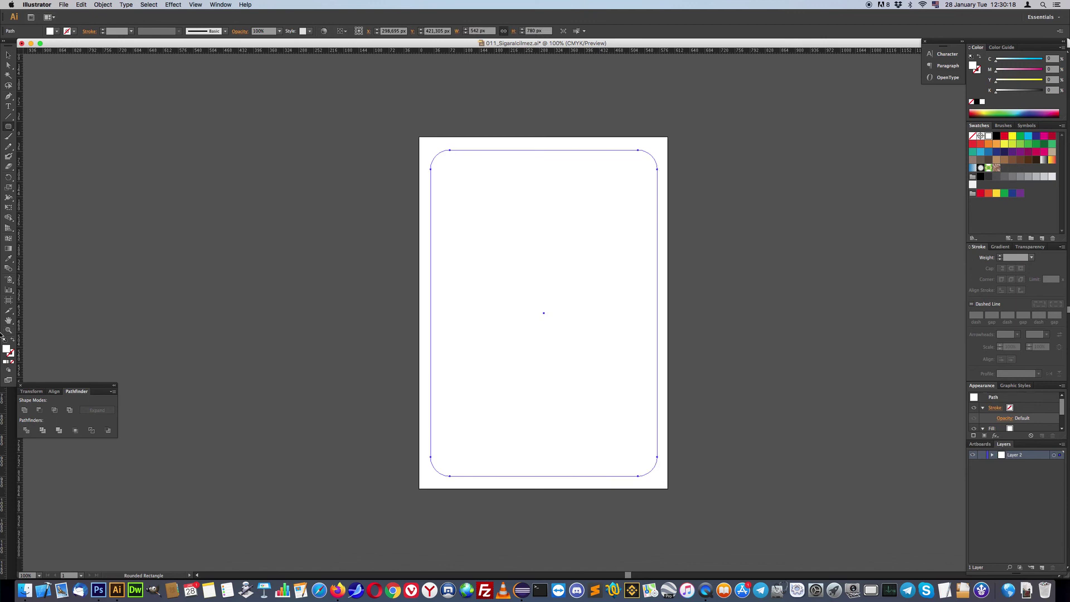
Step: Give the rounded rectangle a black outline and remove its fill so the icon shows through
{"action": "left_click", "coordinate": [5, 339]}
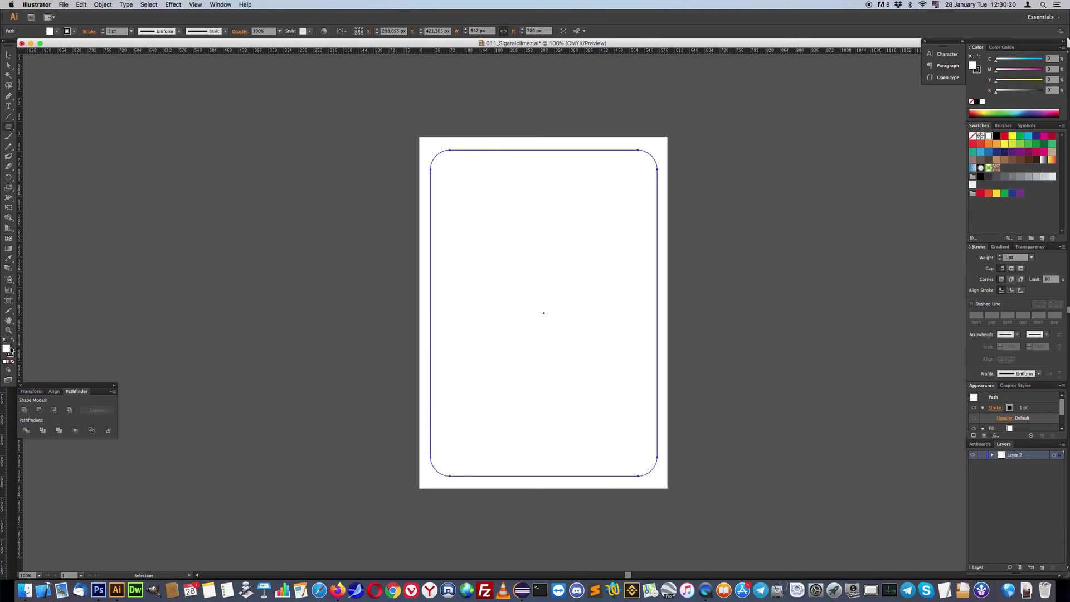
{"action": "left_click", "coordinate": [12, 361]}
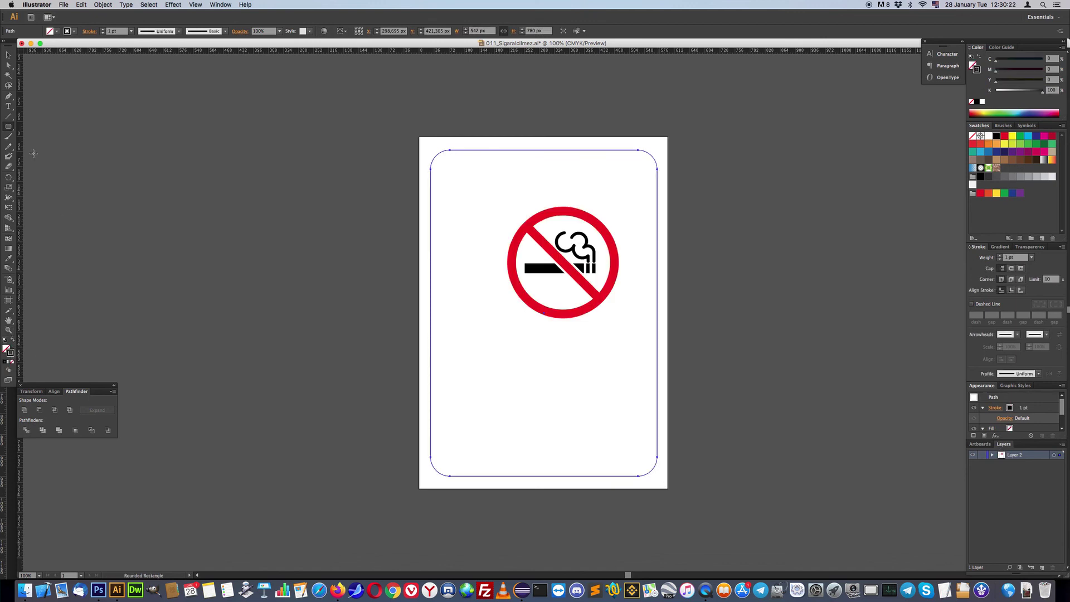
{"action": "left_click", "coordinate": [8, 54]}
Step: Thicken the border outline to 5 pt, colour it red, and select it with the icon
{"action": "left_click", "coordinate": [107, 32]}
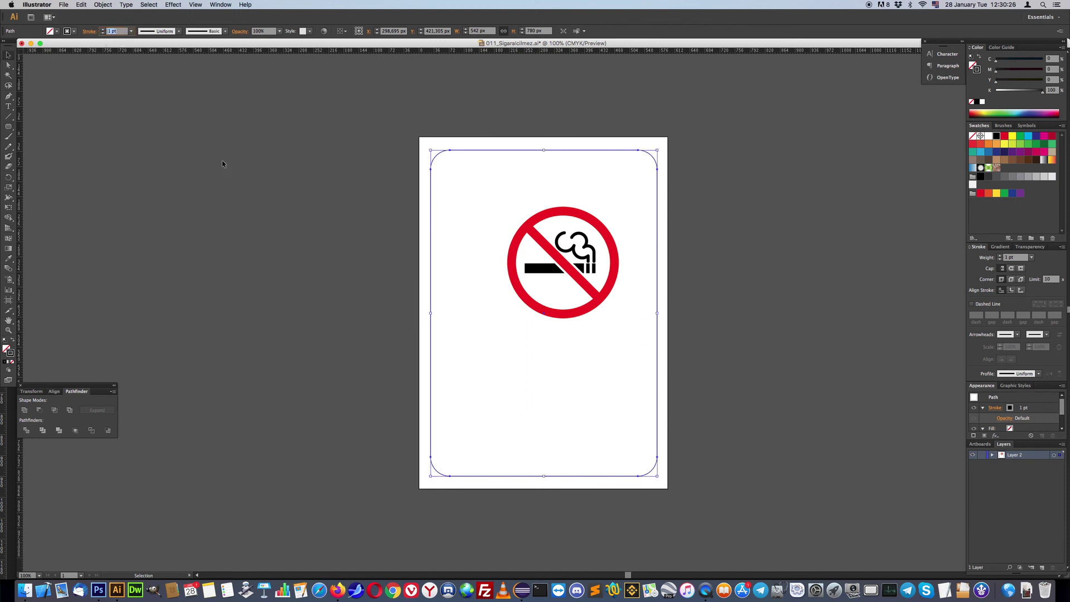
{"action": "key", "text": "Return"}
{"action": "left_click", "coordinate": [103, 29]}
{"action": "left_click", "coordinate": [102, 29]}
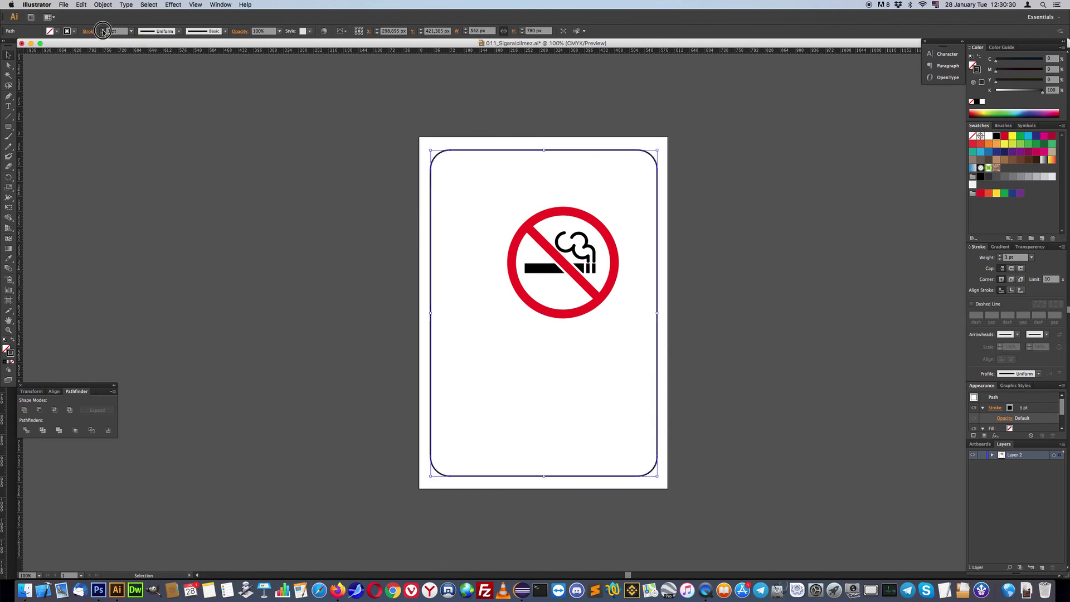
{"action": "left_click", "coordinate": [103, 29]}
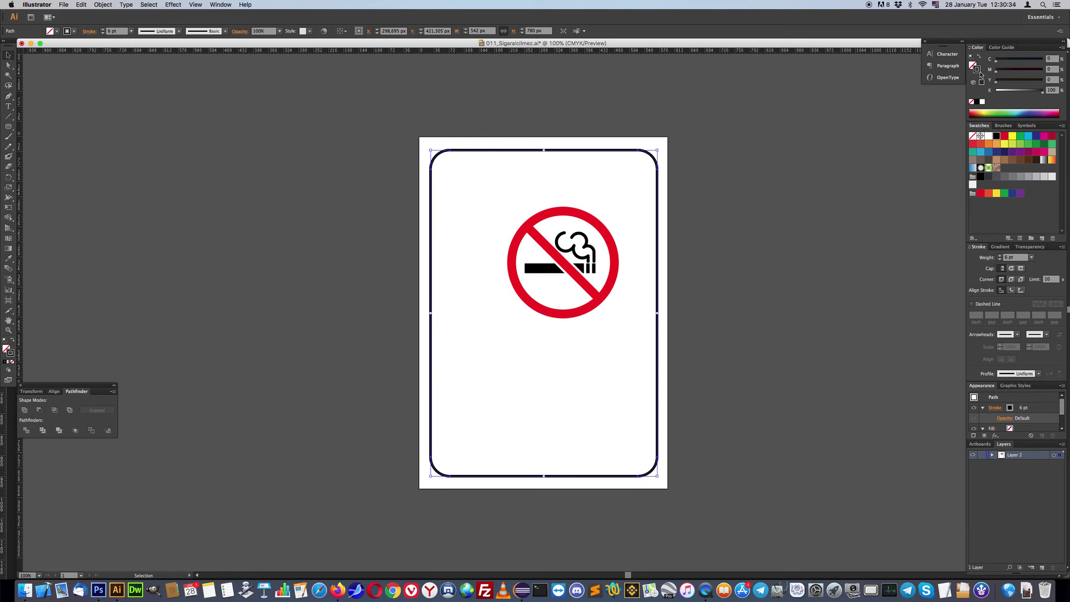
{"action": "left_click", "coordinate": [1003, 136]}
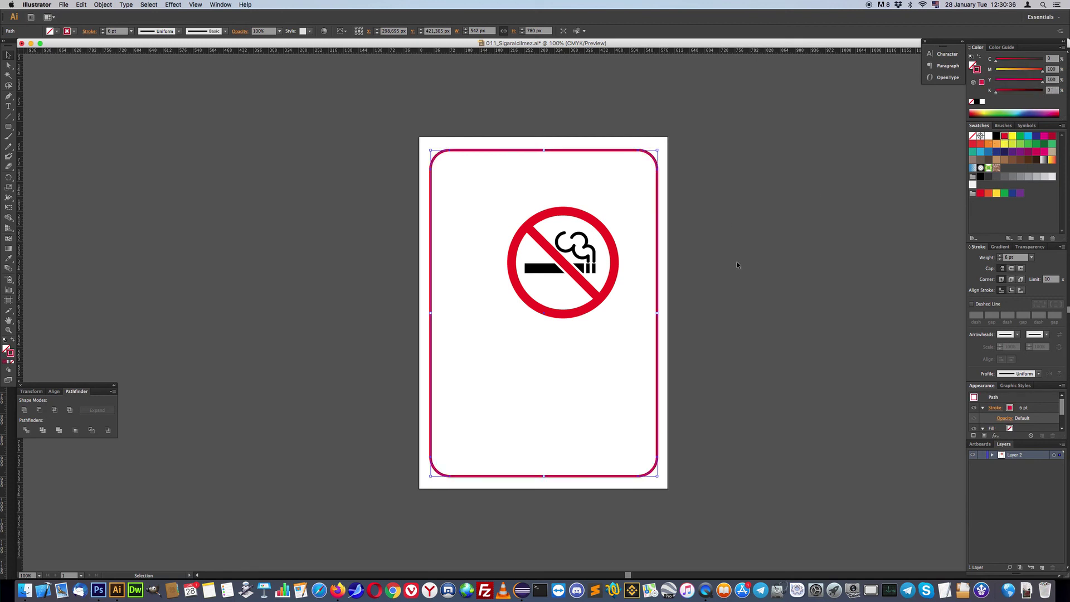
{"action": "left_click", "coordinate": [614, 245], "text": "shift"}
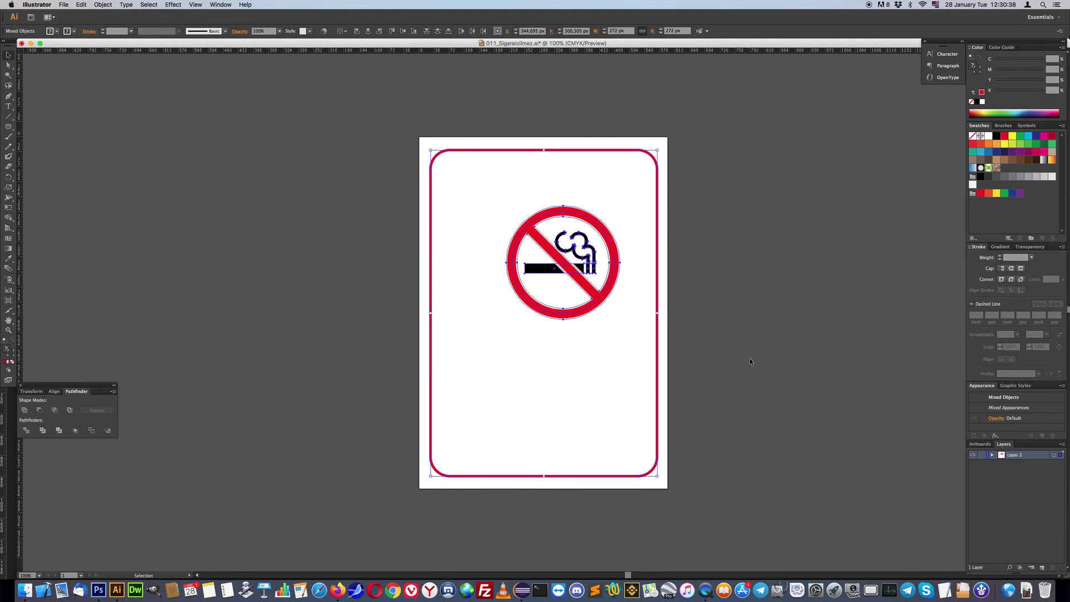
Step: Centre the border and icon horizontally and vertically on the artboard
{"action": "left_click", "coordinate": [368, 31]}
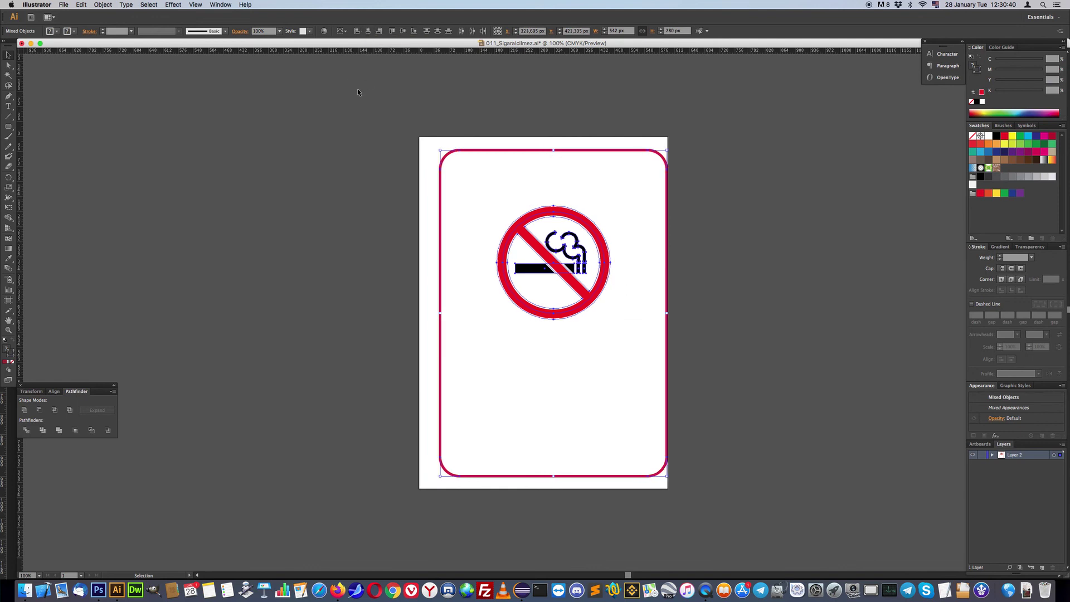
{"action": "left_click", "coordinate": [341, 30]}
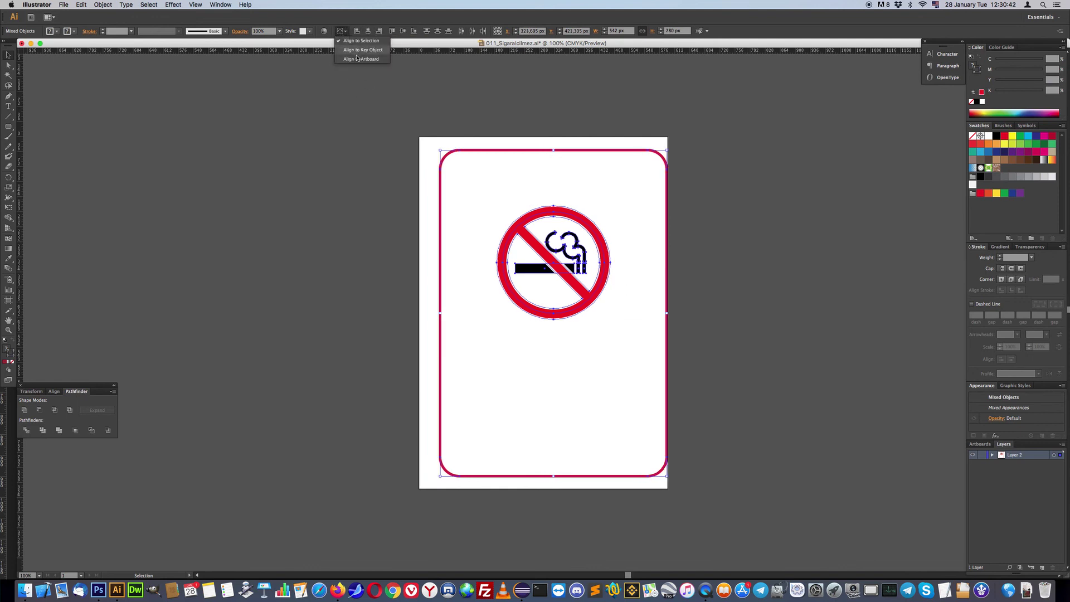
{"action": "left_click", "coordinate": [358, 59]}
{"action": "left_click", "coordinate": [368, 31]}
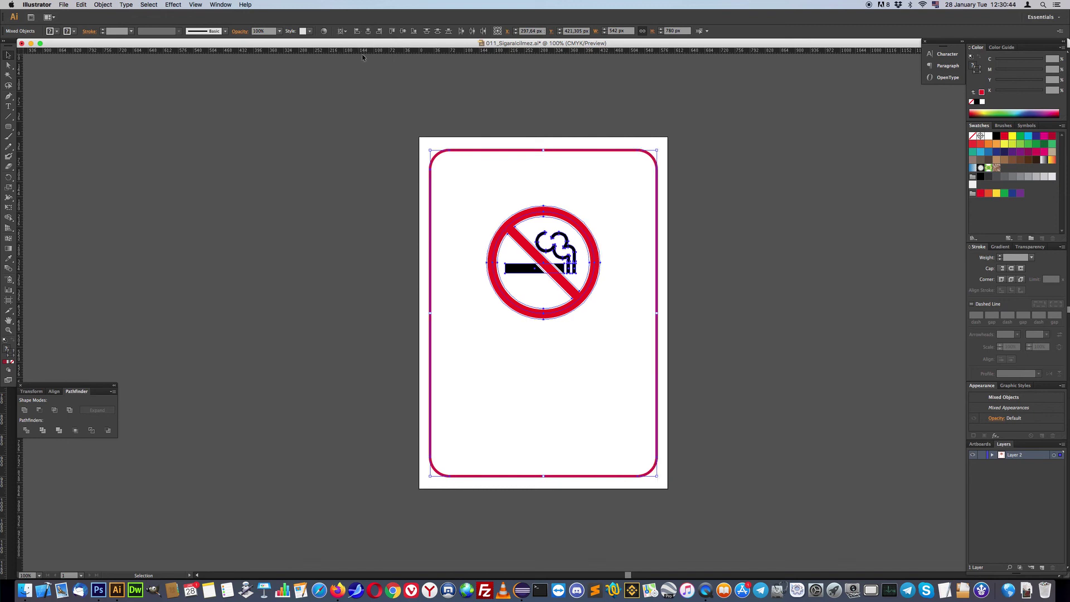
{"action": "left_click", "coordinate": [402, 31]}
{"action": "left_click", "coordinate": [309, 104]}
Step: Move the no-smoking icon higher and enlarge it to 431 px
{"action": "left_click_drag", "start_coordinate": [545, 267], "coordinate": [538, 174]}
{"action": "left_click_drag", "start_coordinate": [544, 279], "coordinate": [544, 345]}
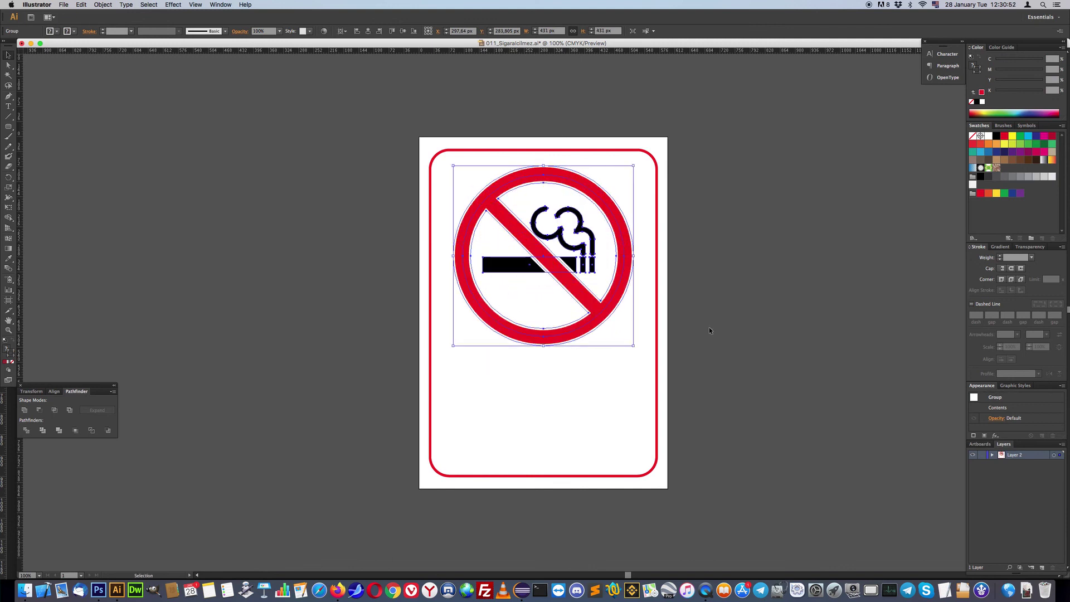
{"action": "left_click_drag", "start_coordinate": [709, 327], "coordinate": [668, 289]}
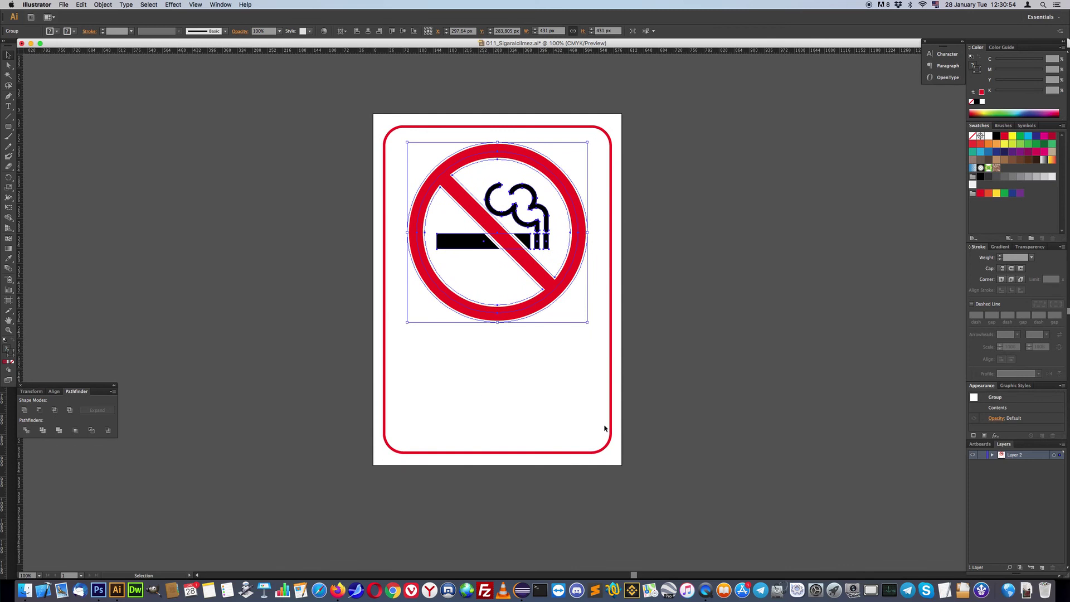
Step: Cut the SİGARA İÇİLMEZ wording from the browser's search field
{"action": "key", "text": "super+Tab"}
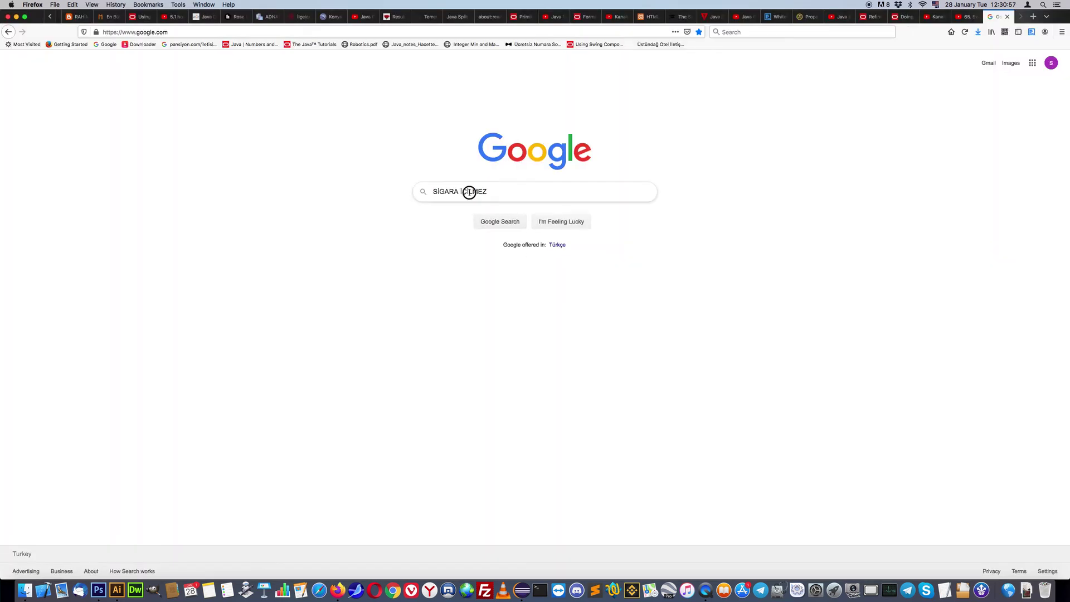
{"action": "triple_click", "coordinate": [471, 191]}
{"action": "key", "text": "super+x"}
{"action": "key", "text": "super+Tab"}
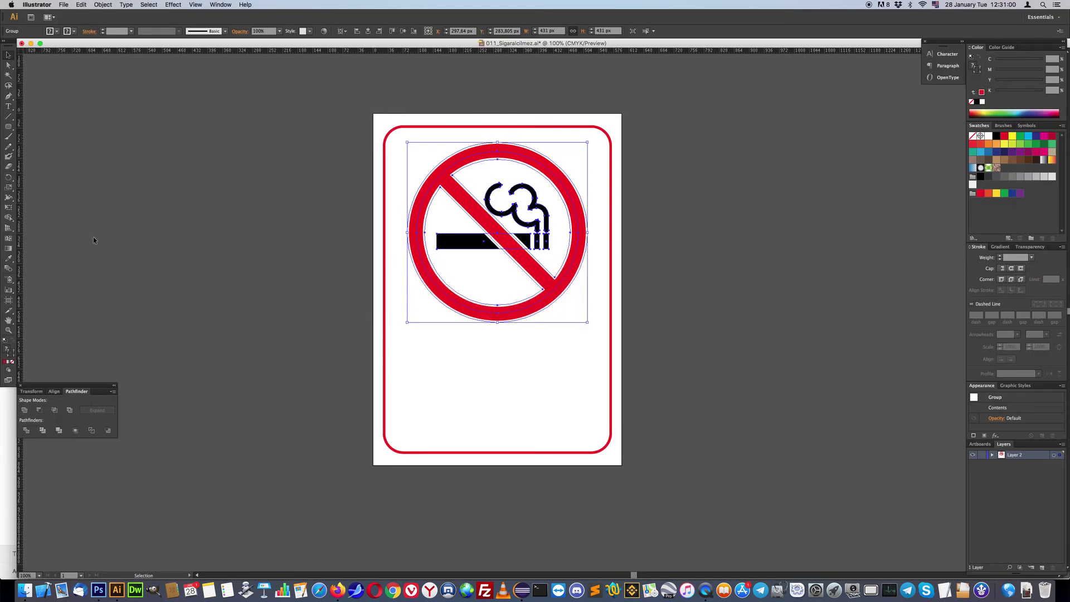
Step: Paste SİGARA İÇİLMEZ as centred text below the icon
{"action": "key", "text": "t"}
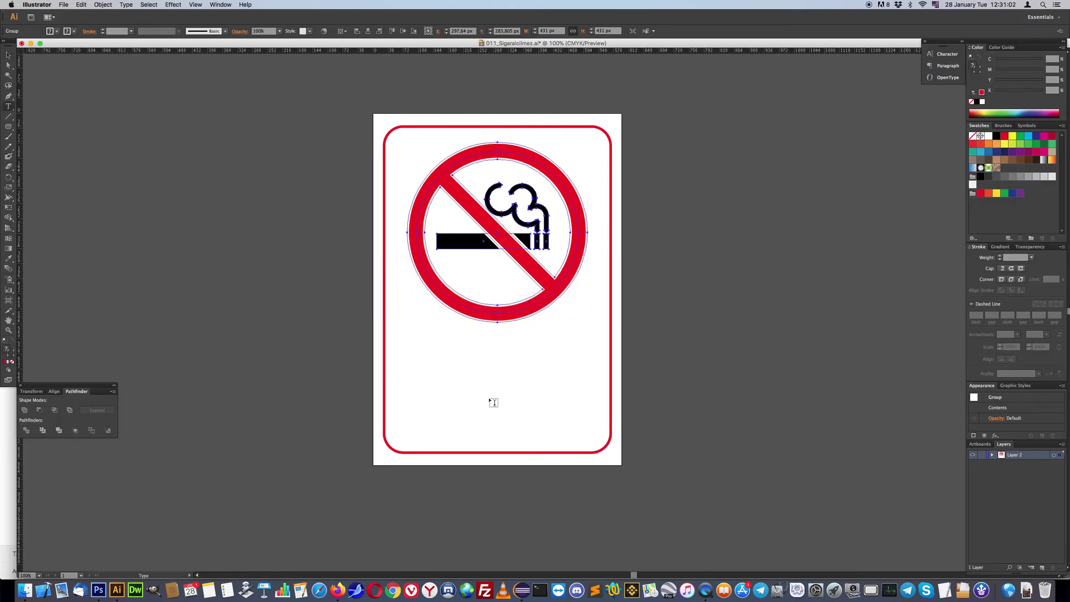
{"action": "left_click", "coordinate": [493, 401]}
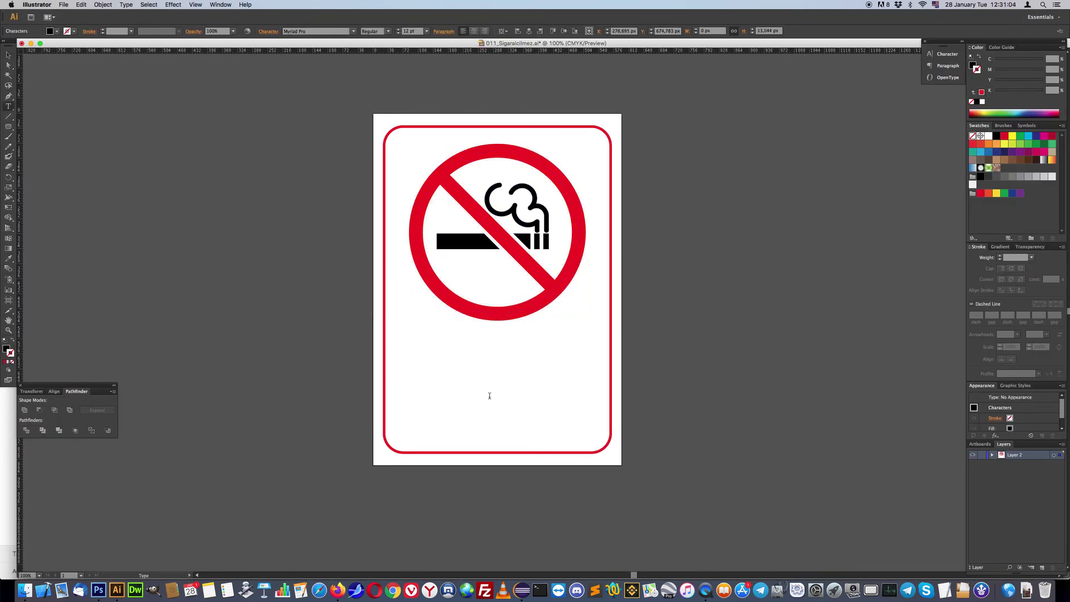
{"action": "key", "text": "super+v"}
{"action": "key", "text": "Escape"}
{"action": "left_click", "coordinate": [474, 31]}
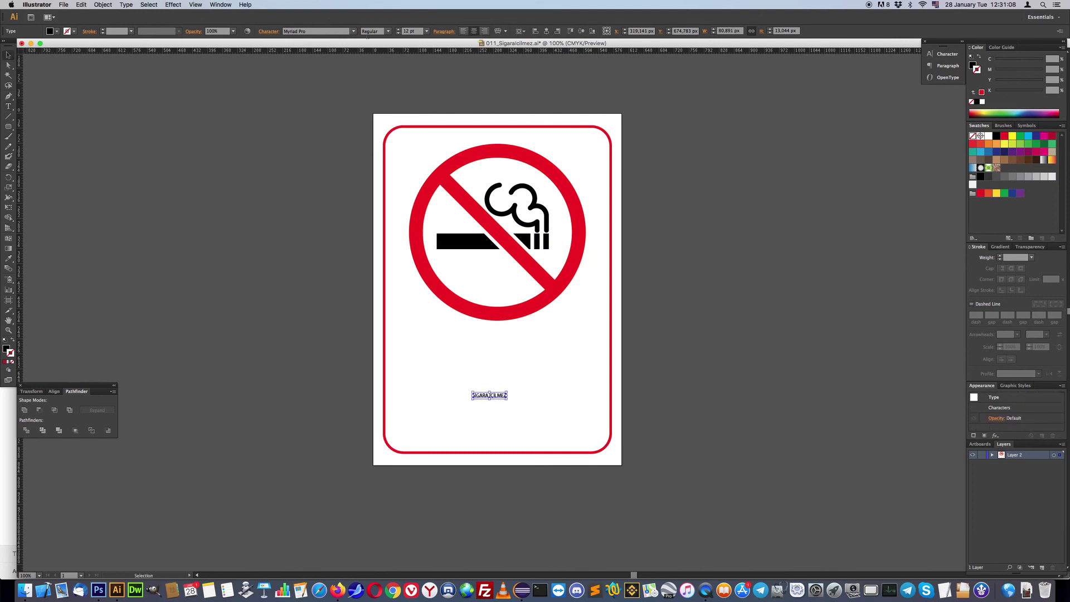
Step: Set the text to Helvetica at 24 pt and enlarge it by its corner
{"action": "left_click", "coordinate": [312, 32]}
{"action": "type", "text": "Helvetica"}
{"action": "key", "text": "Return"}
{"action": "left_click", "coordinate": [427, 32]}
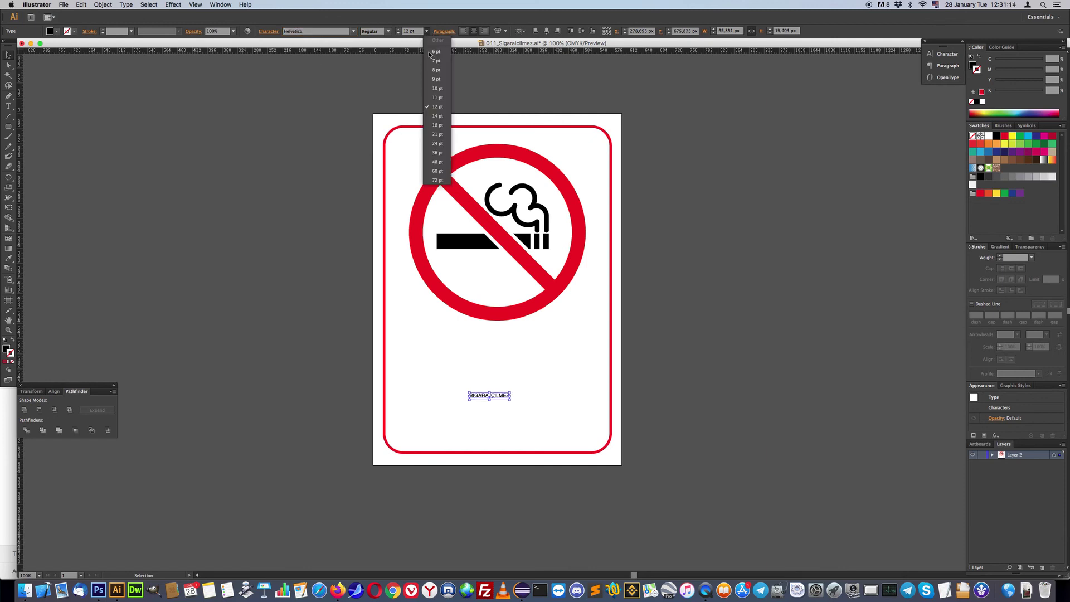
{"action": "left_click", "coordinate": [439, 143]}
{"action": "left_click_drag", "start_coordinate": [528, 390], "coordinate": [572, 367]}
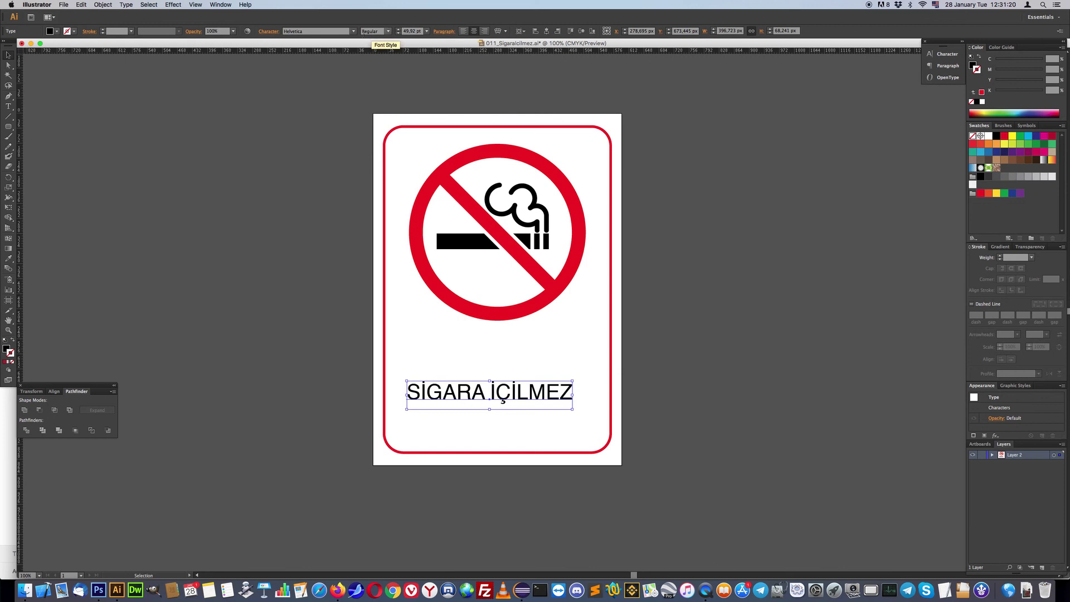
Step: Change the text font to Helvetica Neue Condensed Bold
{"action": "left_click", "coordinate": [353, 31]}
{"action": "left_click", "coordinate": [332, 49]}
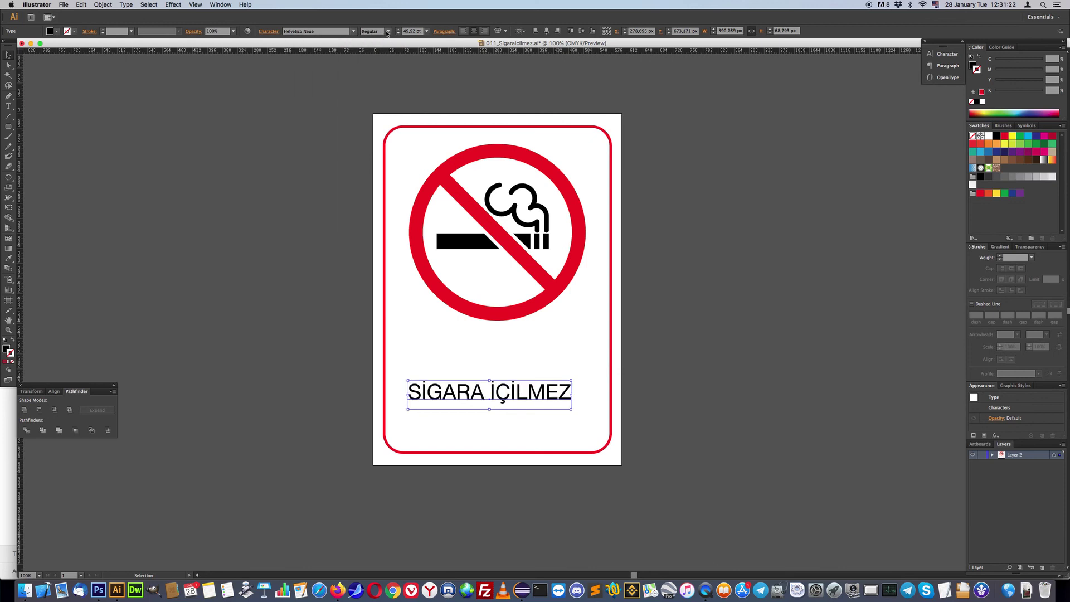
{"action": "left_click", "coordinate": [384, 32]}
{"action": "left_click", "coordinate": [387, 41]}
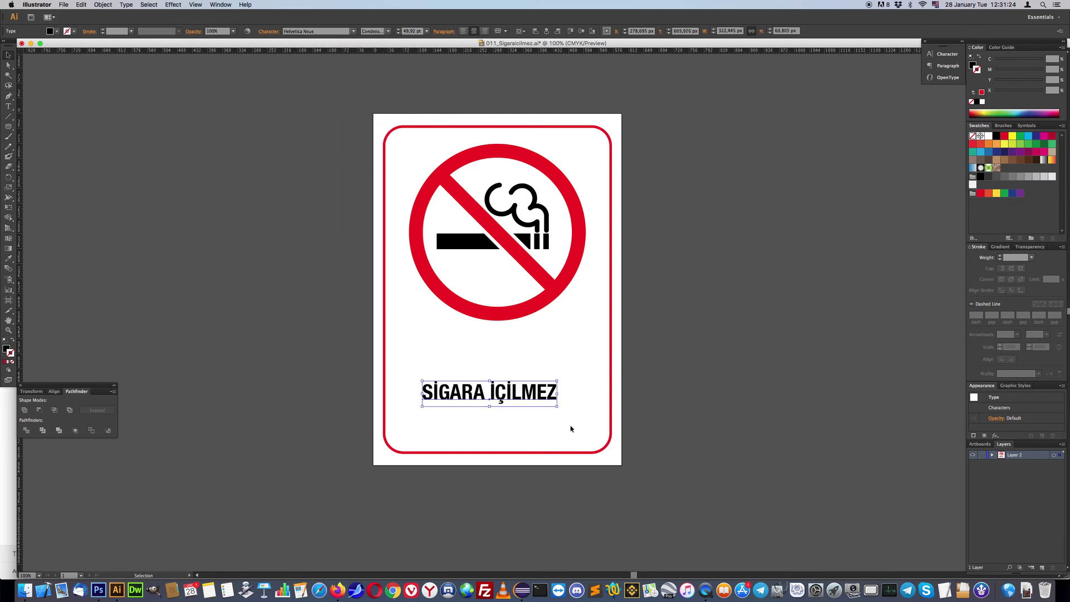
Step: Scale the text up to about 71 pt and move it up slightly
{"action": "left_click_drag", "start_coordinate": [557, 381], "coordinate": [592, 374]}
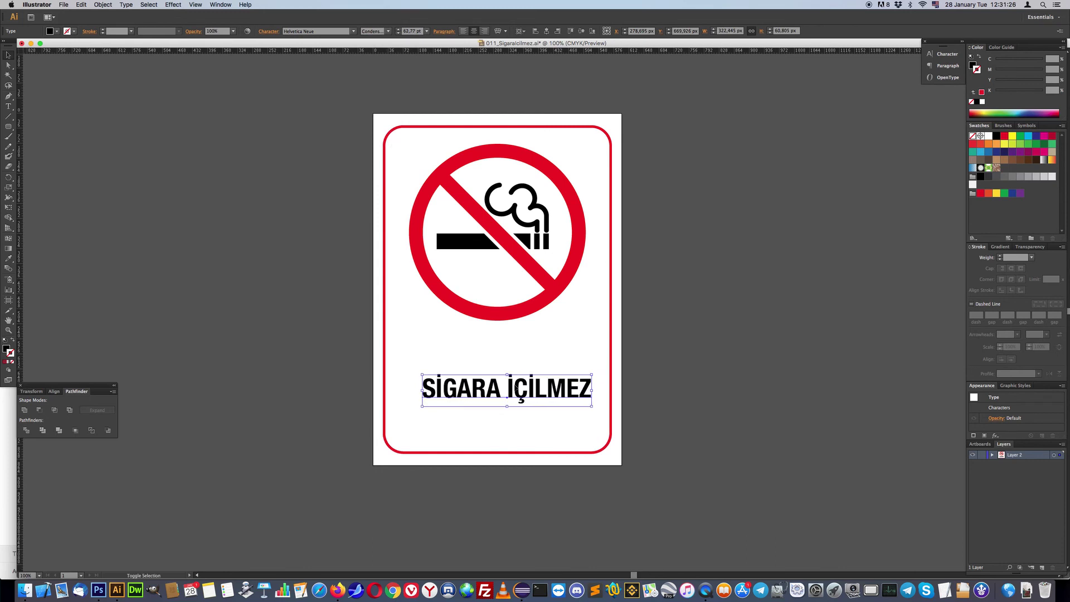
{"action": "left_click_drag", "start_coordinate": [422, 374], "coordinate": [398, 370]}
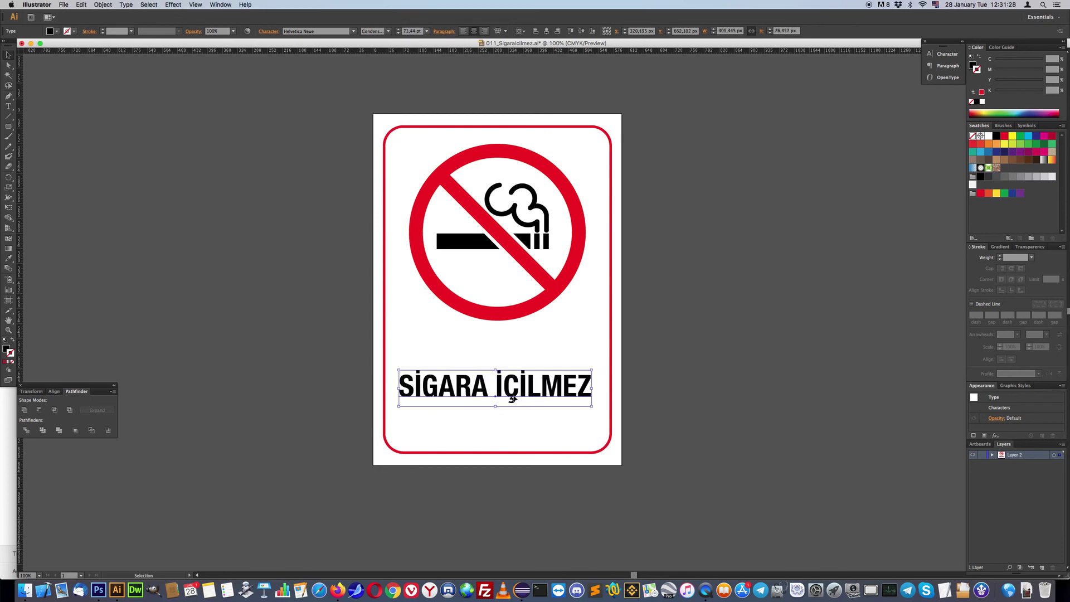
{"action": "left_click_drag", "start_coordinate": [510, 394], "coordinate": [509, 373]}
{"action": "double_click", "coordinate": [509, 365]}
Step: Add NO SMOKING as a second line below SİGARA İÇİLMEZ
{"action": "key", "text": "End"}
{"action": "key", "text": "Return"}
{"action": "type", "text": "NO "}
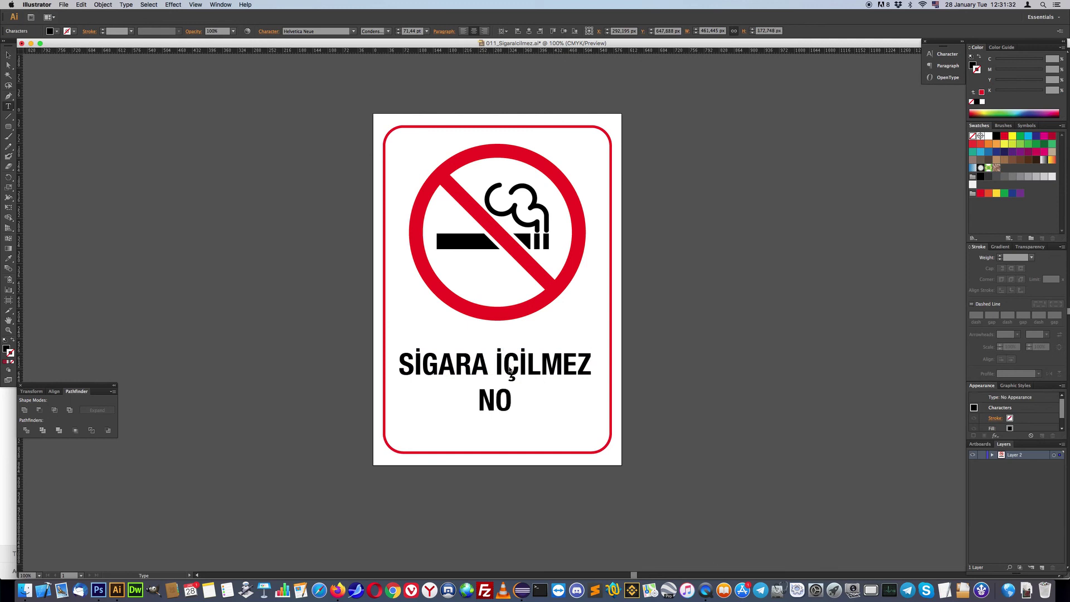
{"action": "type", "text": "SMOKI"}
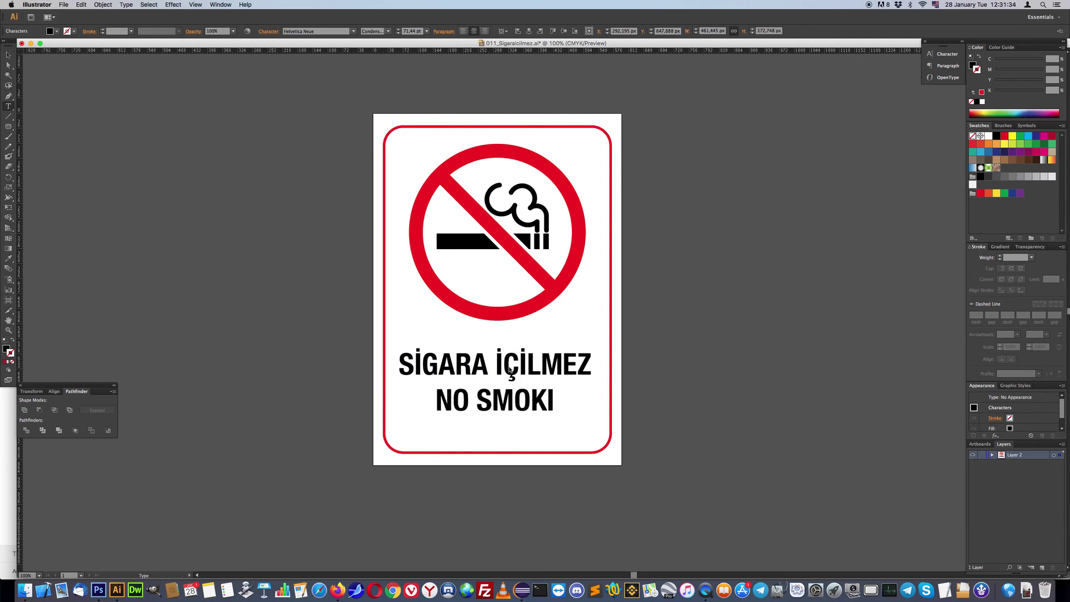
{"action": "type", "text": "NG"}
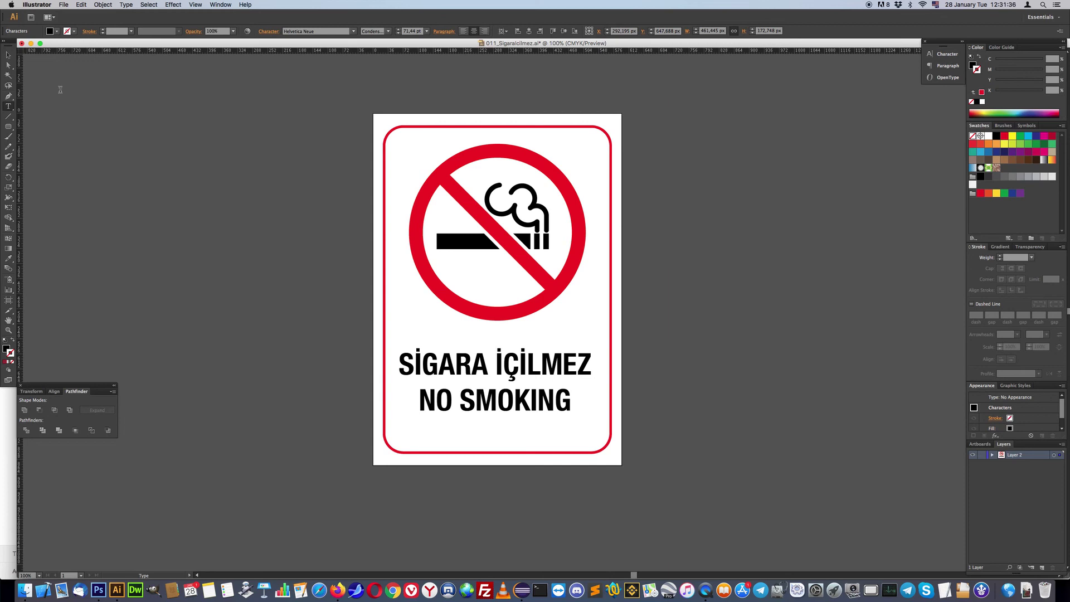
{"action": "key", "text": "Escape"}
Step: Centre the two-line text horizontally within the red border
{"action": "left_click_drag", "start_coordinate": [690, 512], "coordinate": [291, 320]}
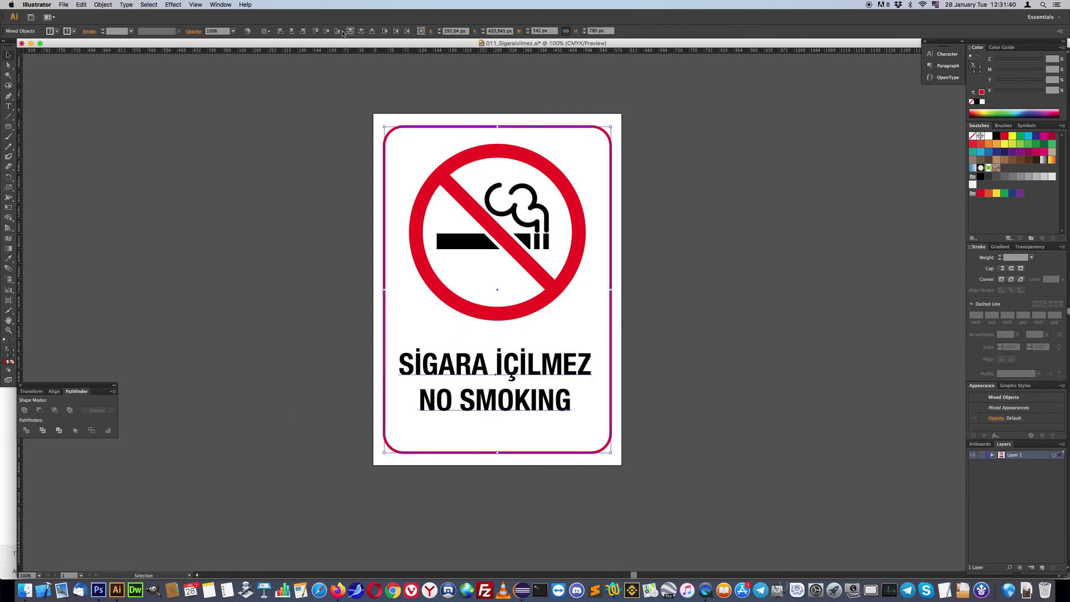
{"action": "left_click", "coordinate": [291, 31]}
{"action": "left_click", "coordinate": [217, 183]}
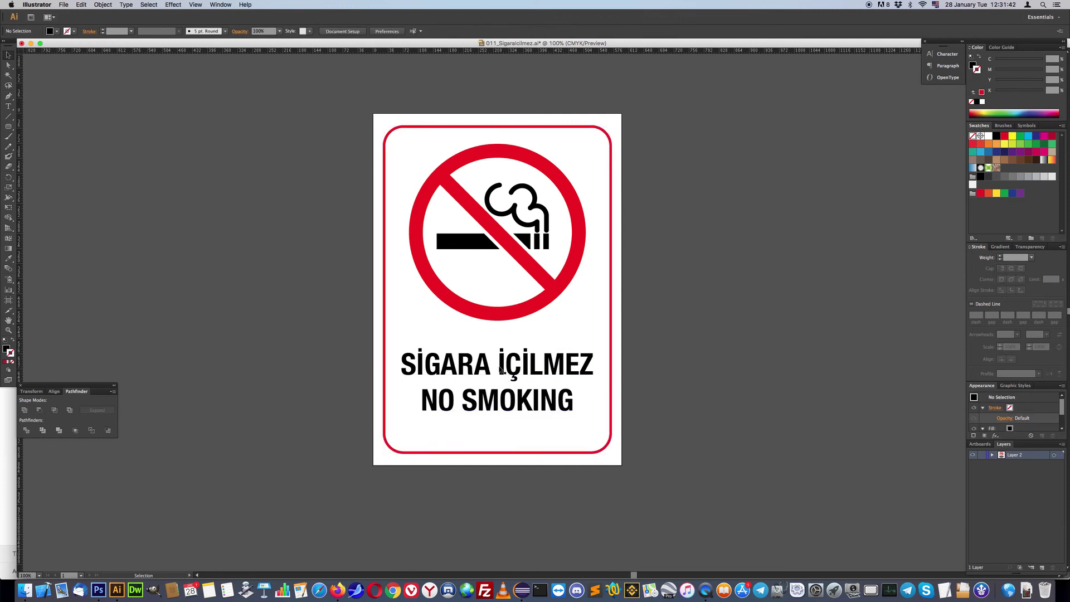
Step: Nudge the two-line text slightly lower and deselect it
{"action": "left_click_drag", "start_coordinate": [490, 363], "coordinate": [490, 367]}
{"action": "left_click", "coordinate": [272, 287]}
{"action": "left_click_drag", "start_coordinate": [272, 285], "coordinate": [200, 291]}
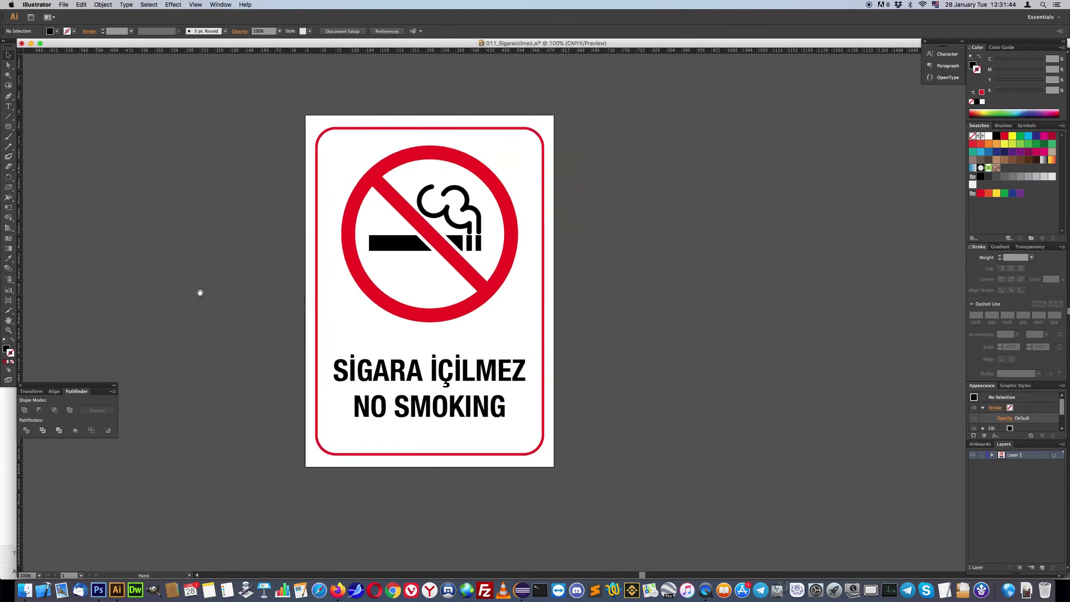
Step: Fit the finished sign's artboard to fill the window
{"action": "left_click", "coordinate": [12, 323]}
{"action": "double_click", "coordinate": [13, 323]}
{"action": "double_click", "coordinate": [9, 330]}
{"action": "double_click", "coordinate": [8, 321]}
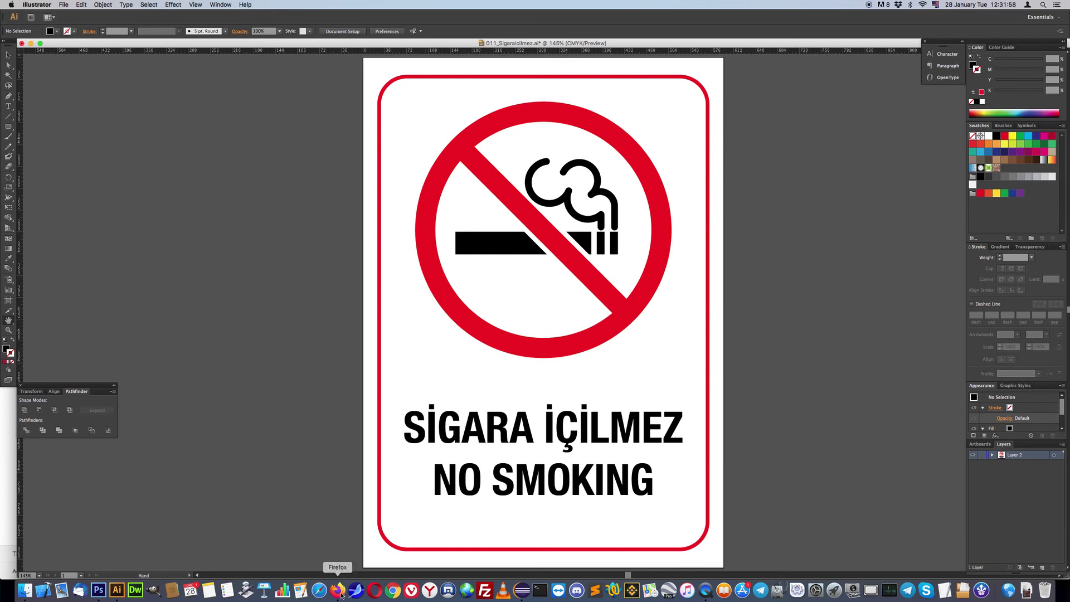
{"action": "left_click", "coordinate": [100, 592]}
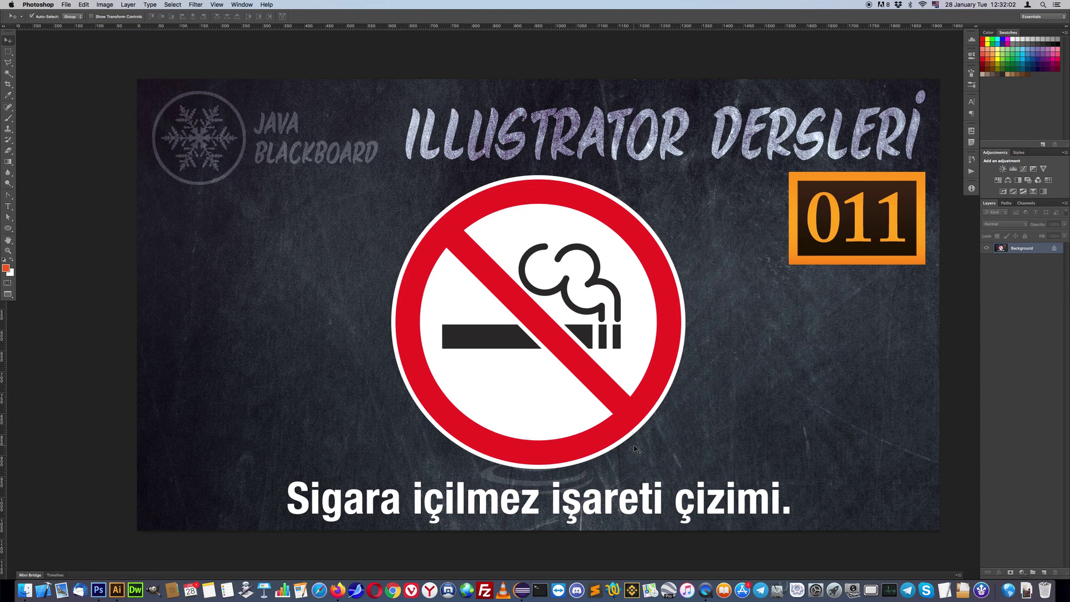